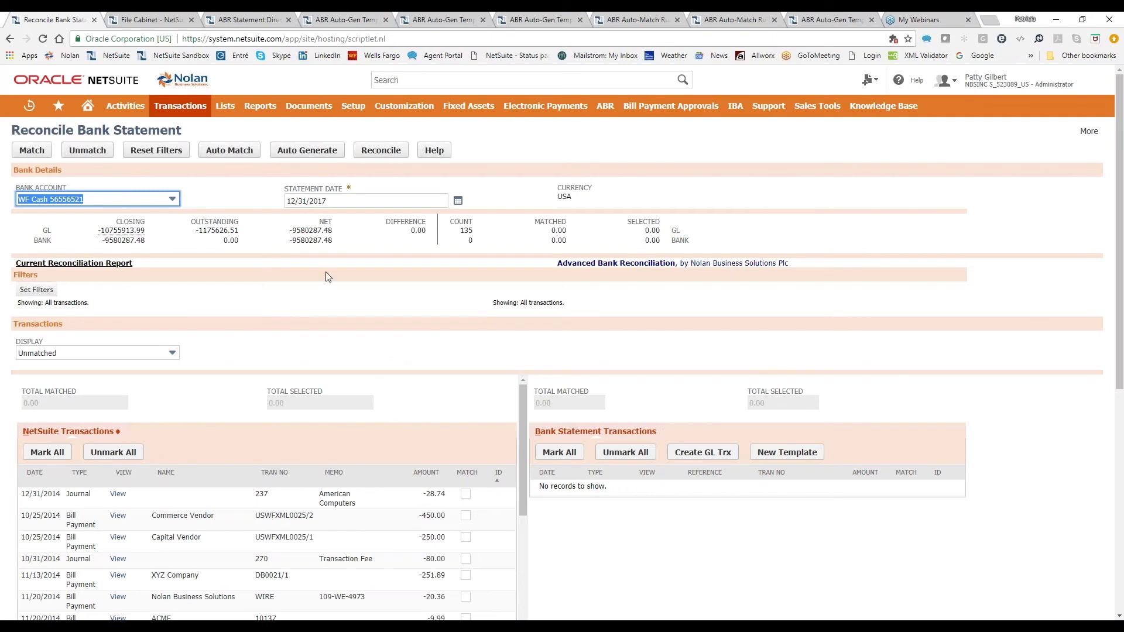
Step: Run the Extract Transactions, Auto-Match, Auto-Generate and Auto-Import Bank Files tasks for WF Cash and refresh the process list
left_click(144, 21)
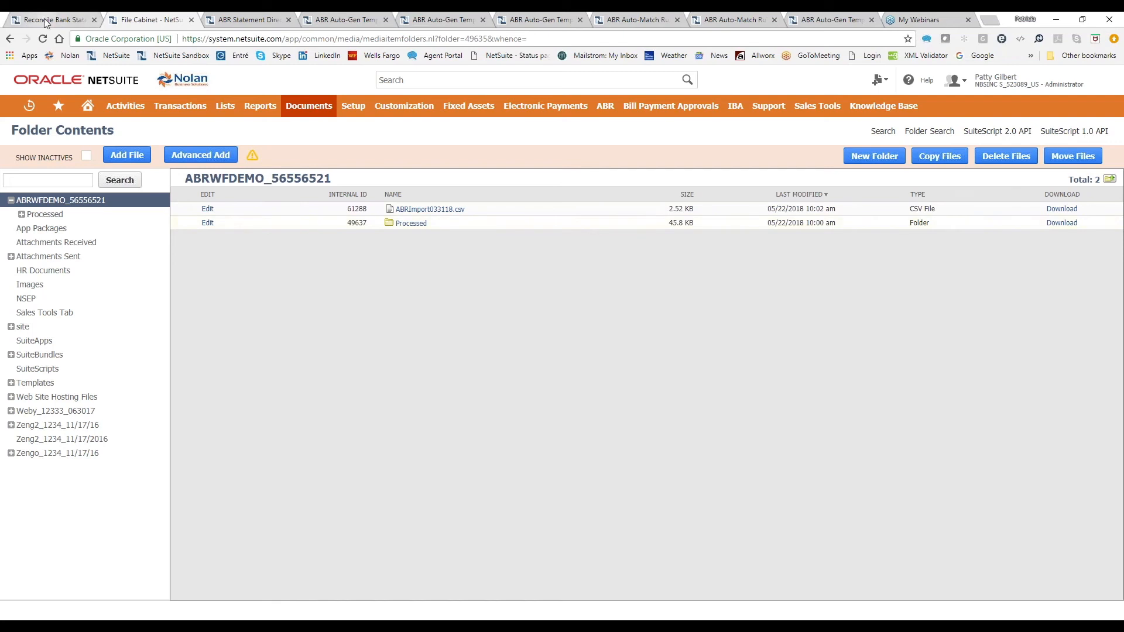
left_click(243, 21)
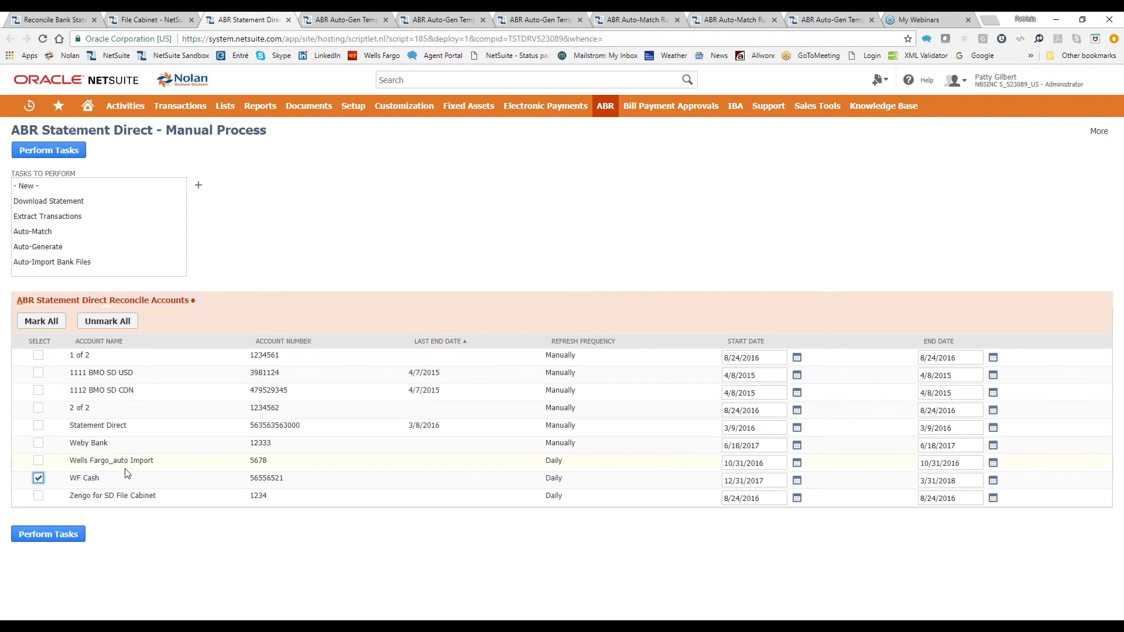
left_click(56, 263)
left_click(52, 218, "ctrl")
left_click(32, 235, "ctrl")
left_click(40, 251, "ctrl")
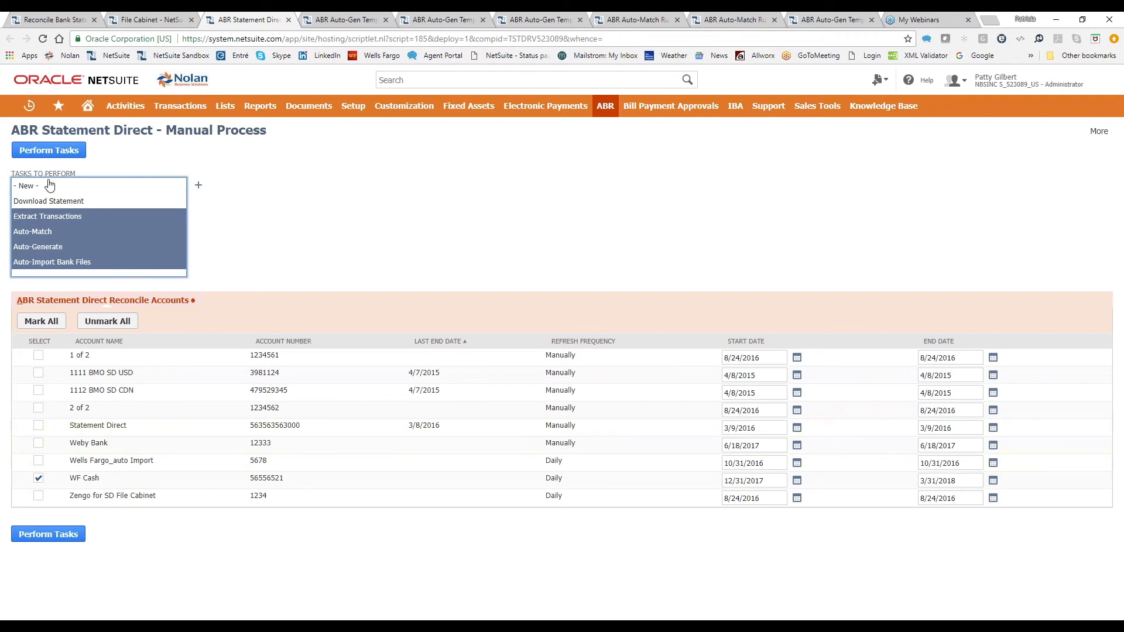
left_click(56, 152)
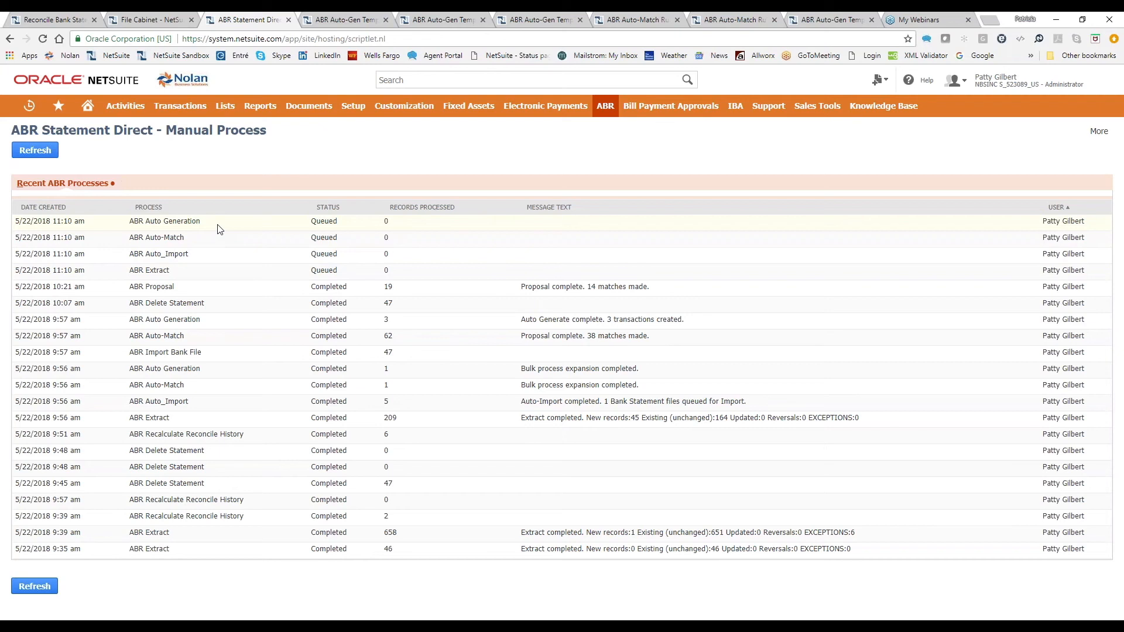
left_click(29, 154)
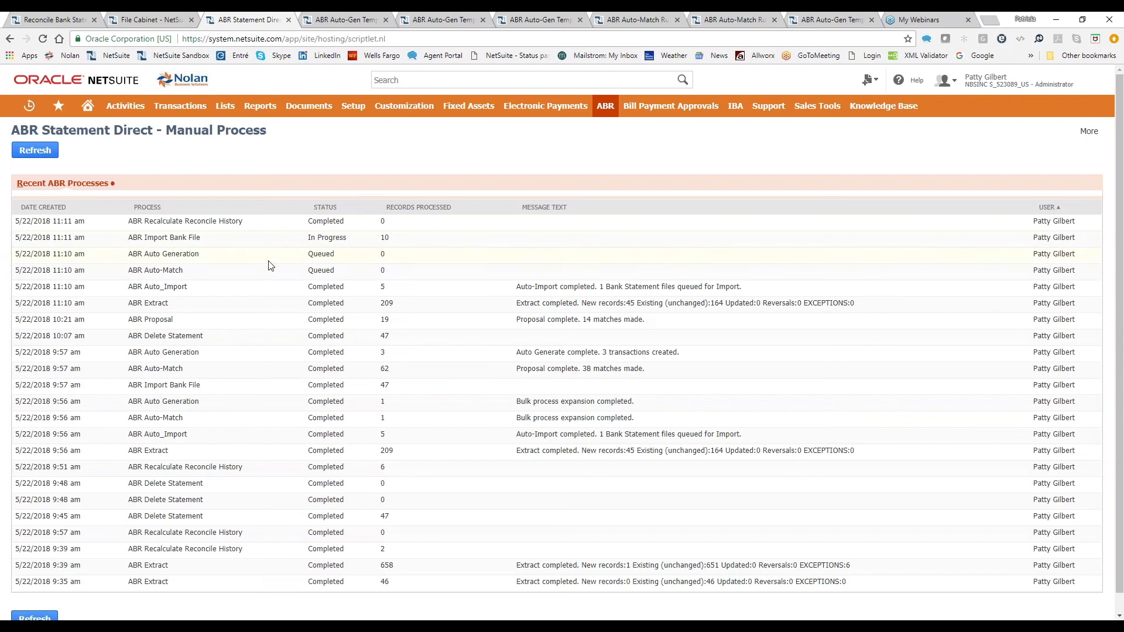
Step: Review the Bank Fees, 699ZBA1 and 699ZBA2 auto-generation templates
left_click(338, 23)
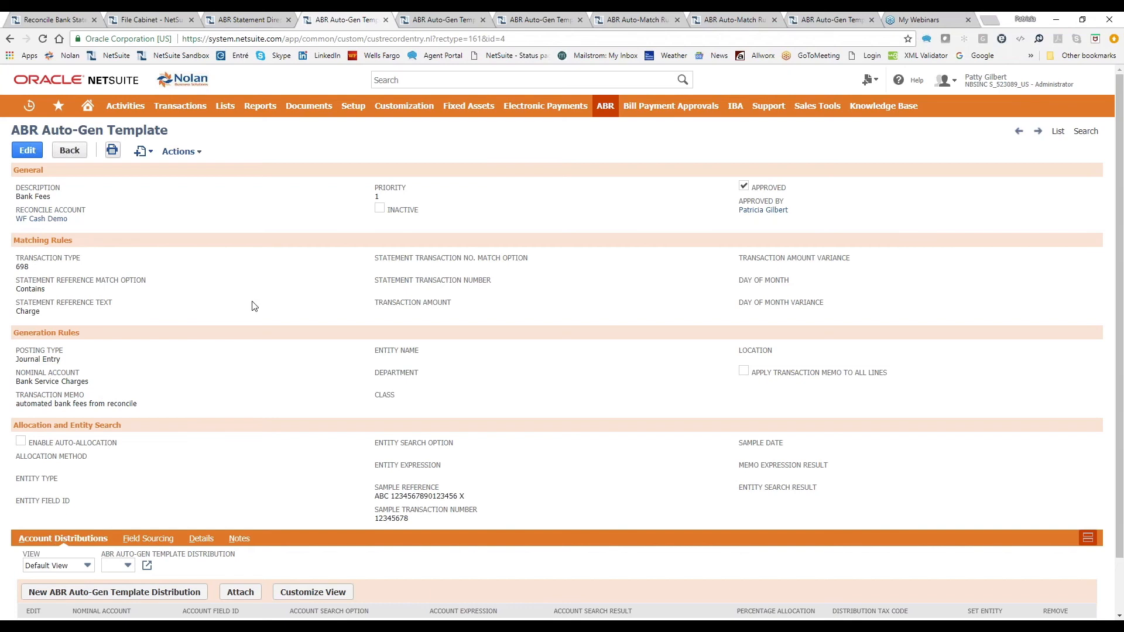
left_click(446, 21)
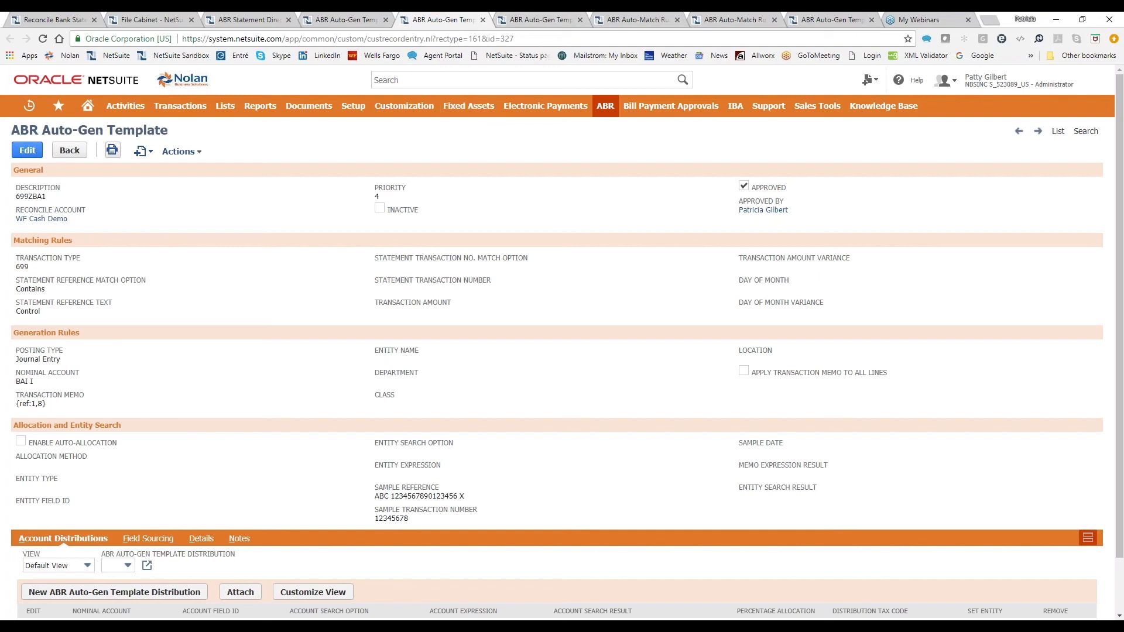
key("ctrl+Tab")
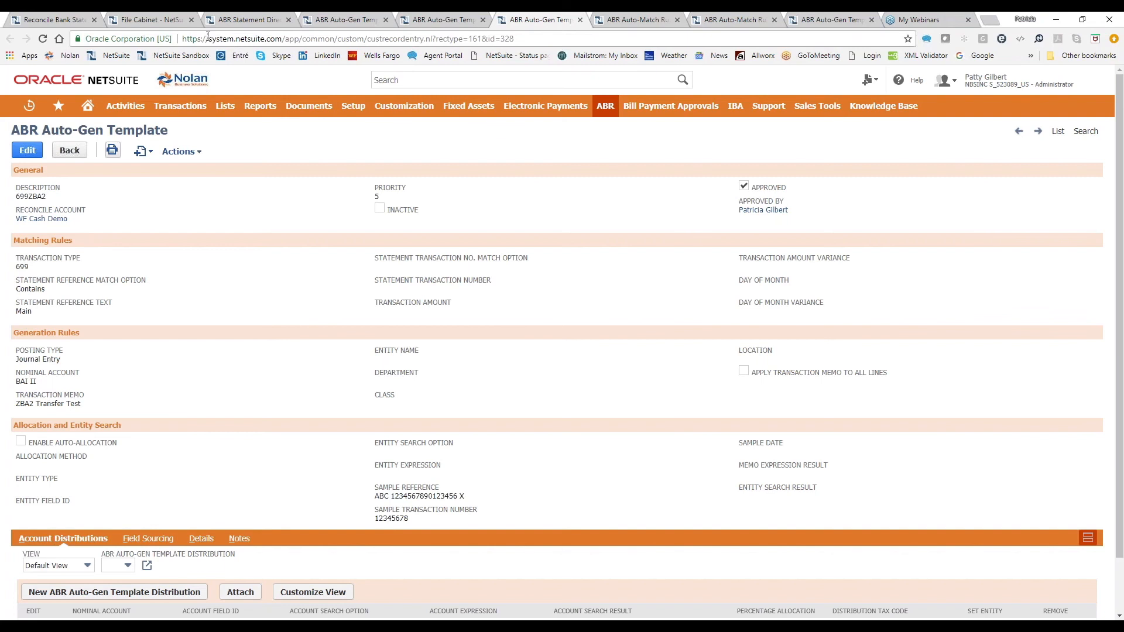
Step: Refresh the recent ABR processes to check the status of the bank file import, auto-match and auto-generation
left_click(48, 19)
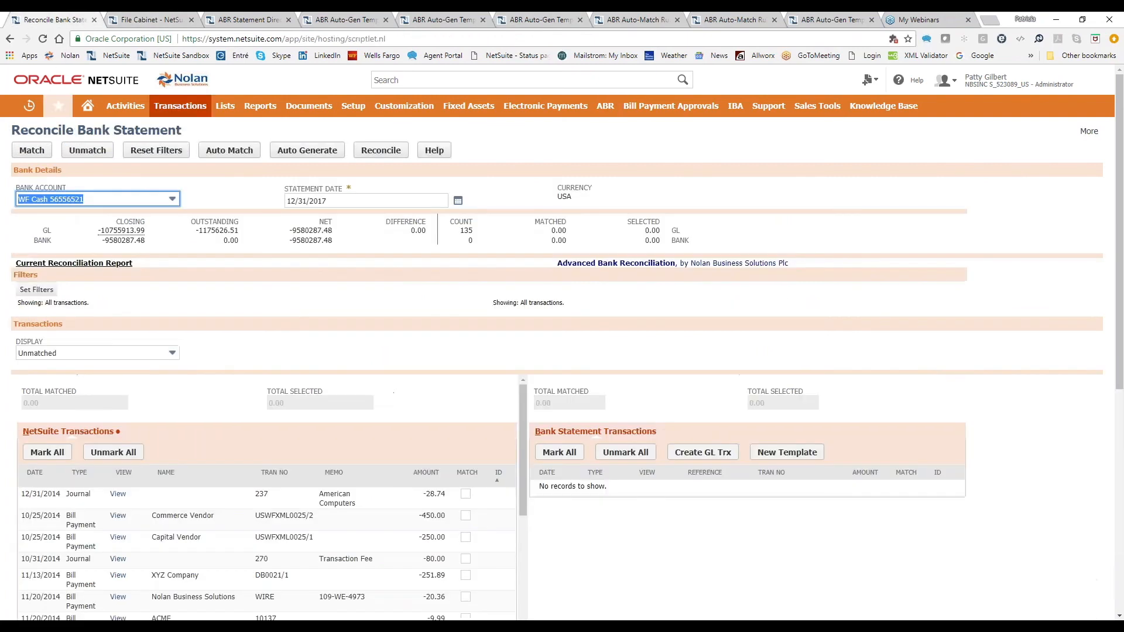
left_click(237, 20)
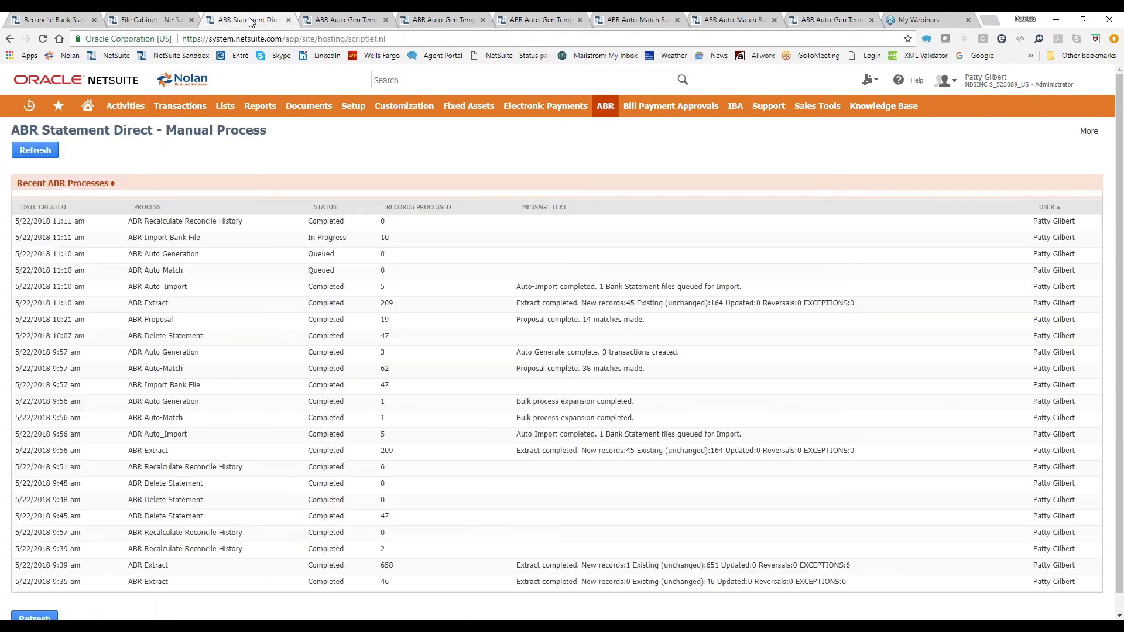
left_click(148, 22)
left_click(243, 21)
left_click(35, 150)
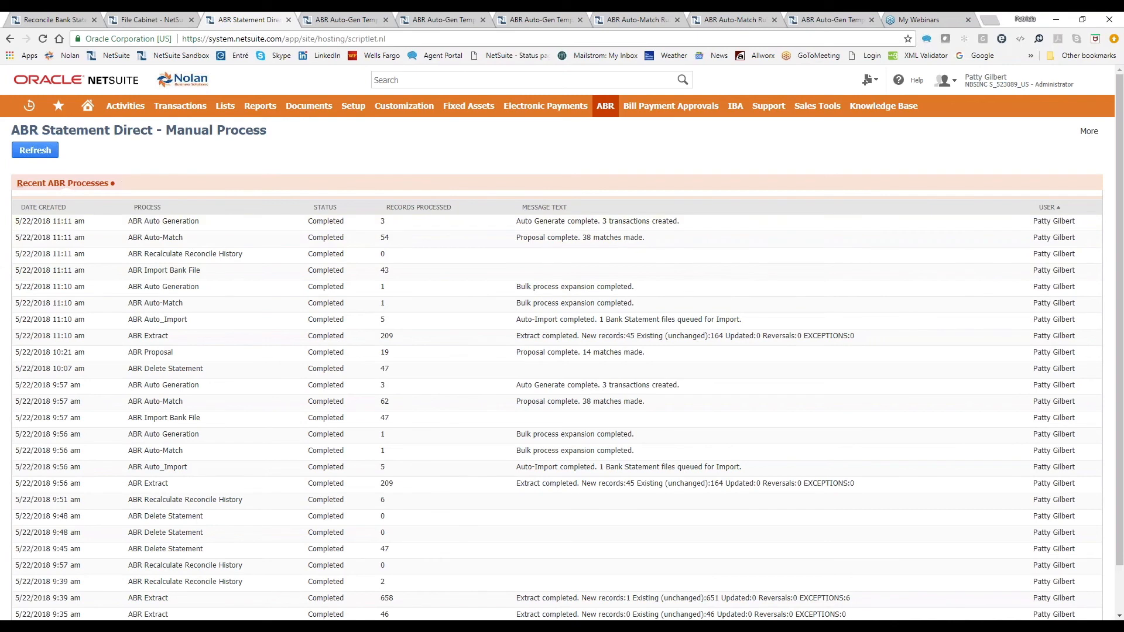
Step: Reload the WF Cash bank reconciliation for statement date 3/31/2018 and sort its NetSuite transactions by date, newest first
left_click(66, 22)
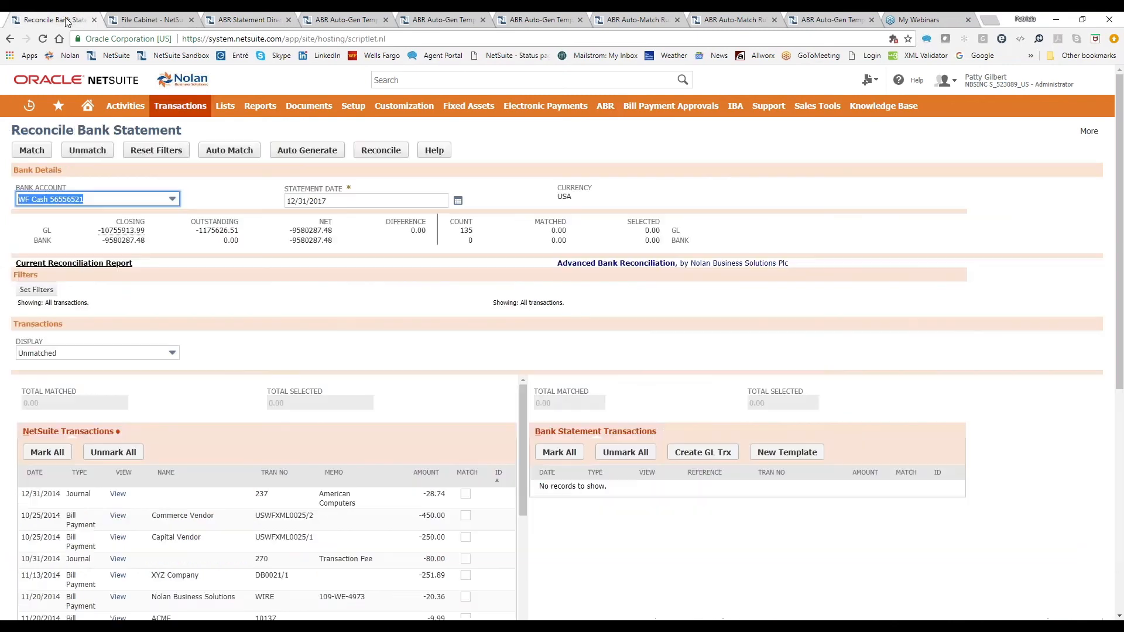
left_click(42, 40)
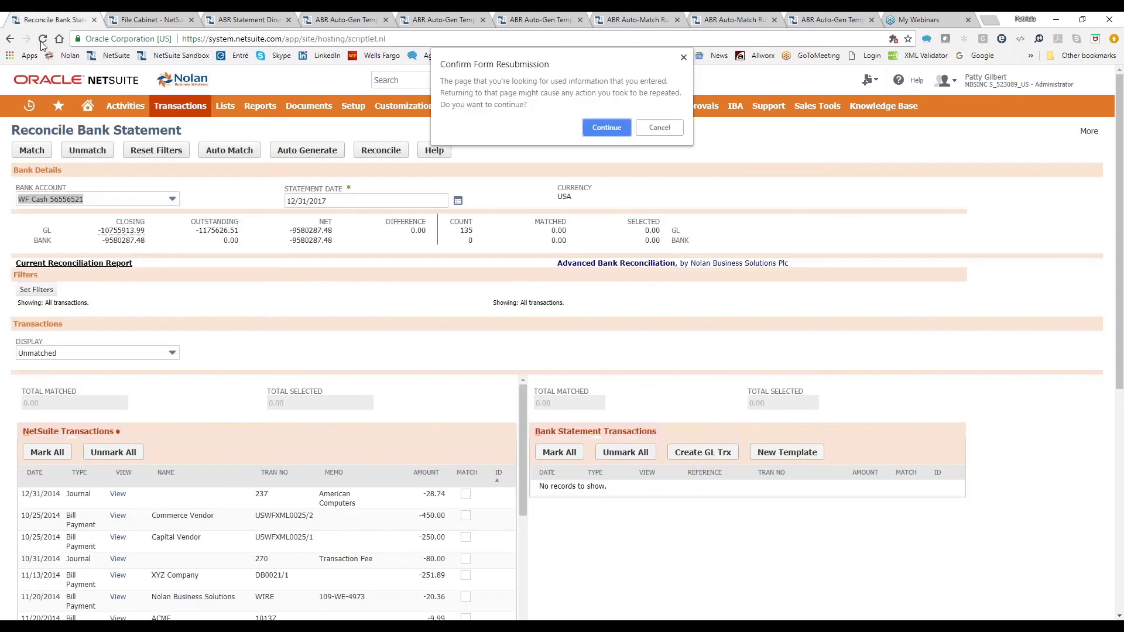
left_click(598, 127)
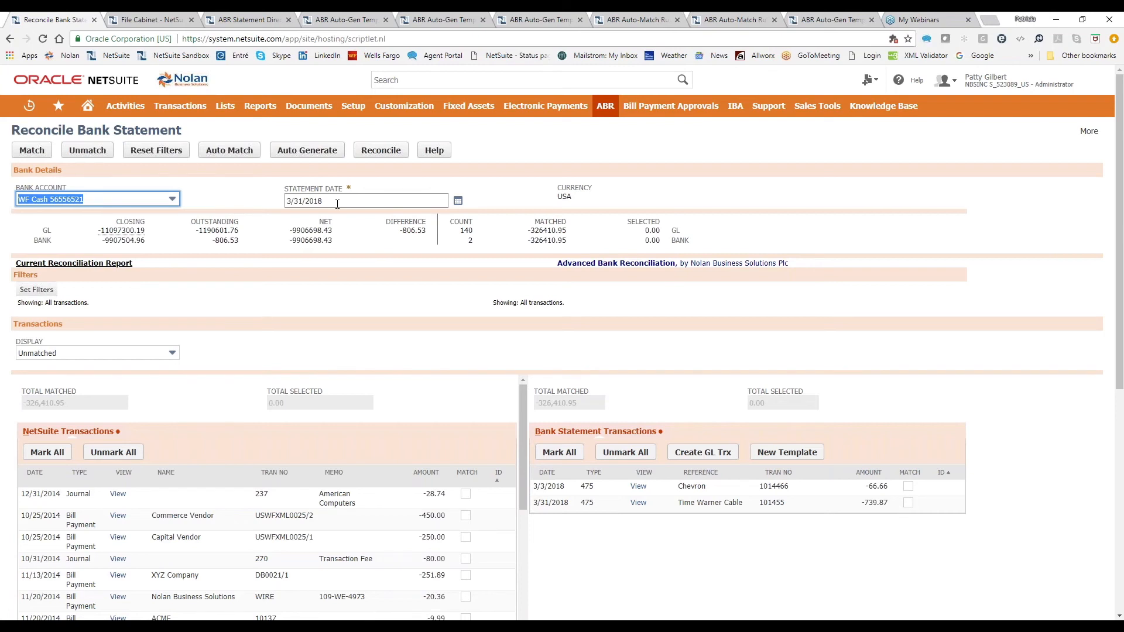
left_click(27, 474)
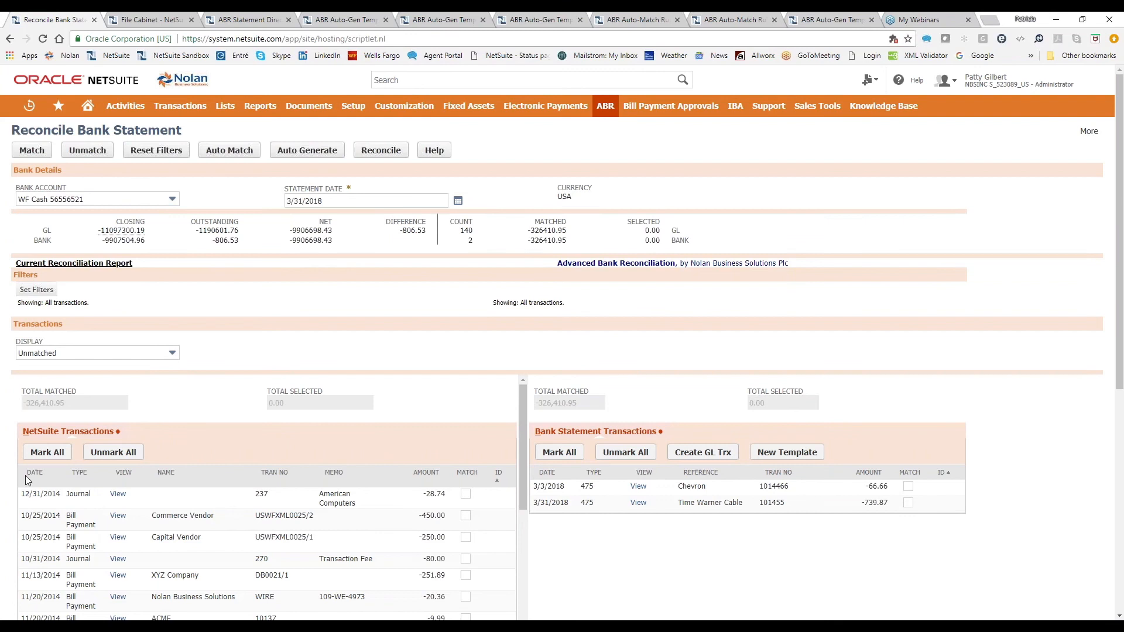
left_click(29, 475)
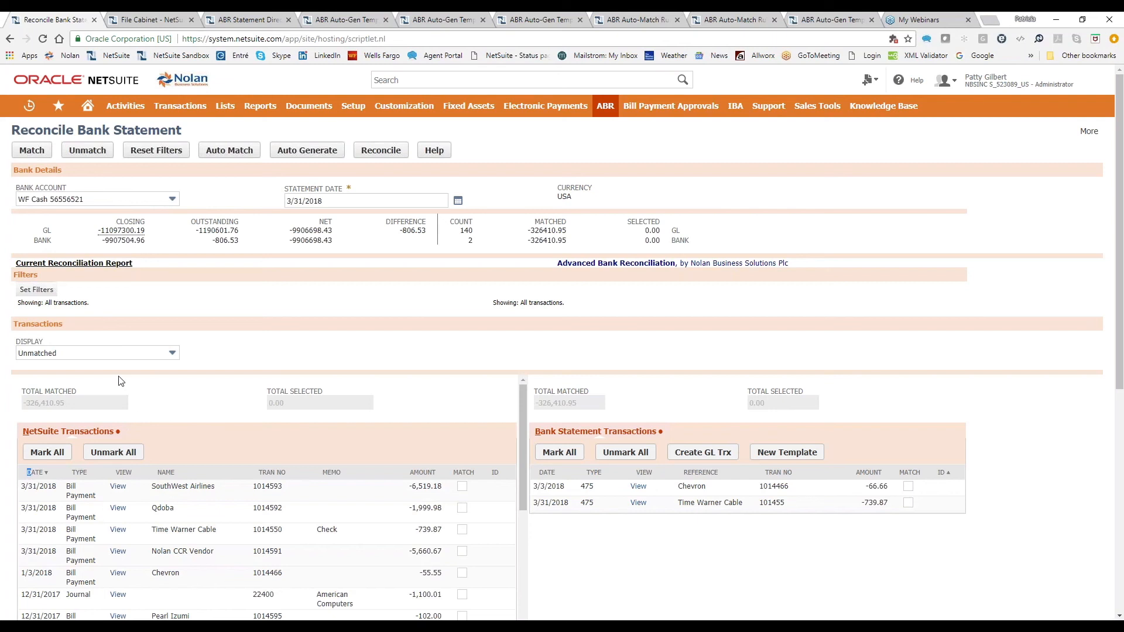
Step: Display only matched transactions and sort both the bank statement and NetSuite lists by match ID in descending order
left_click(122, 359)
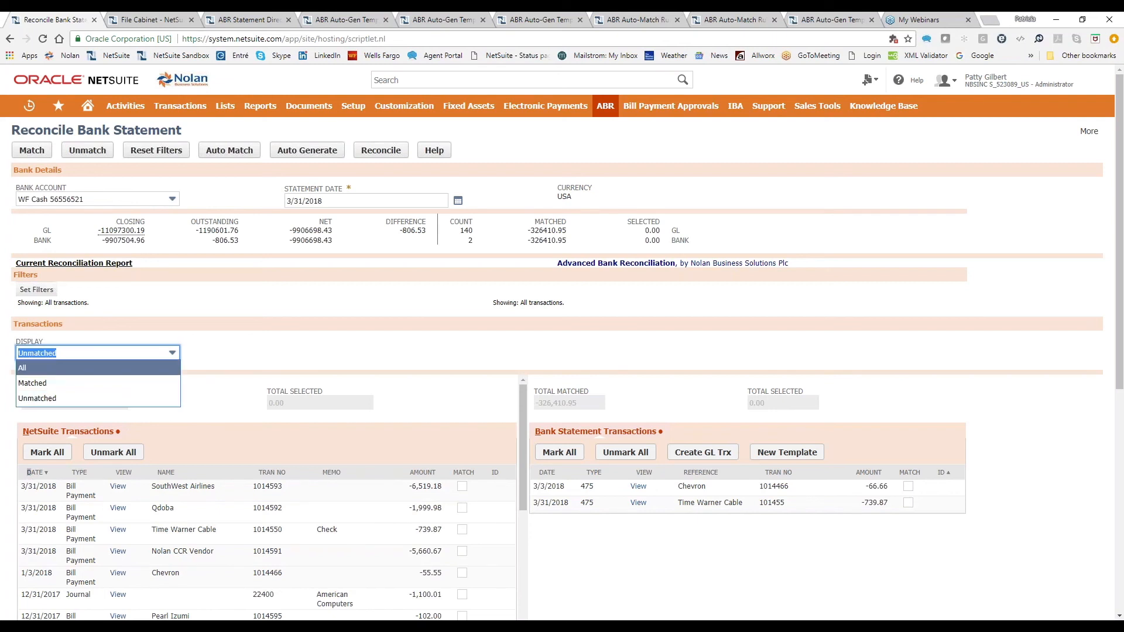
left_click(97, 383)
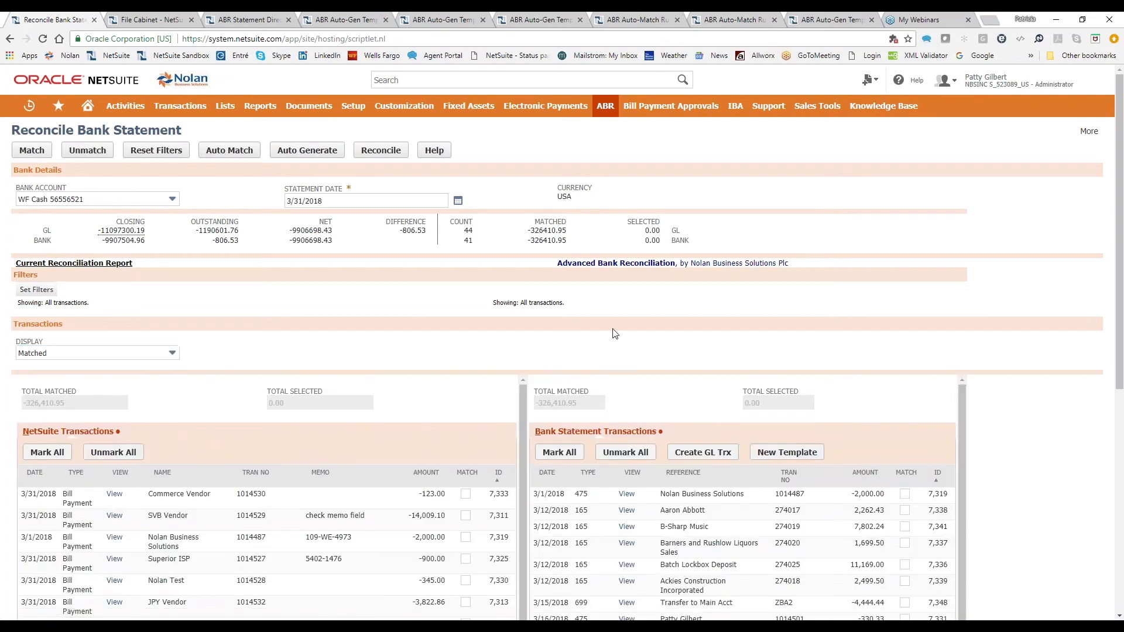
left_click(936, 474)
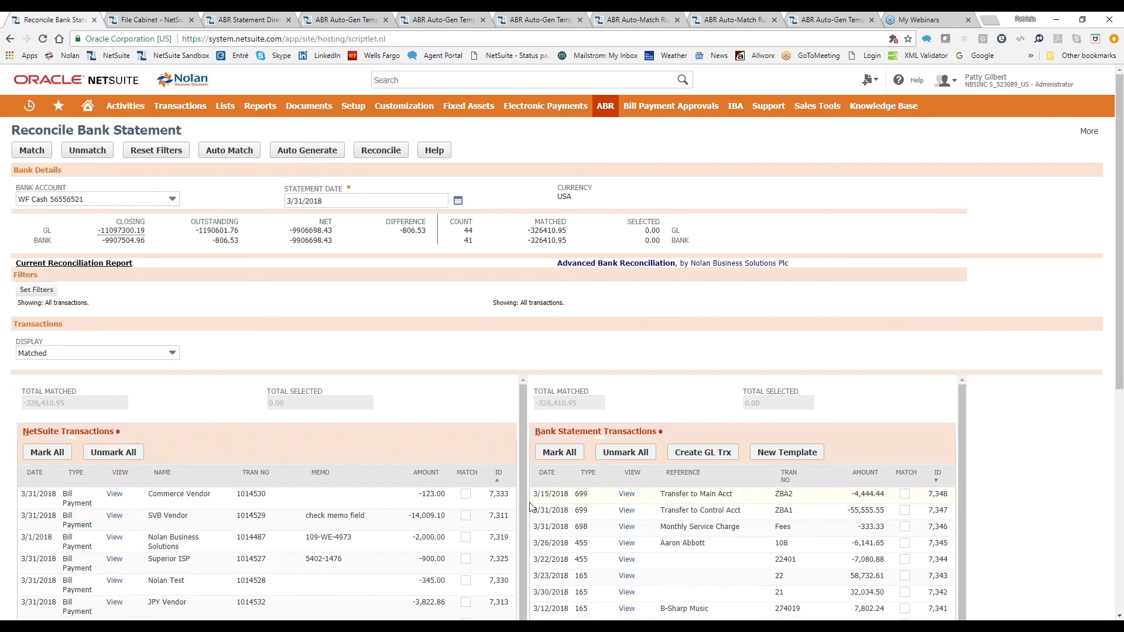
left_click(497, 473)
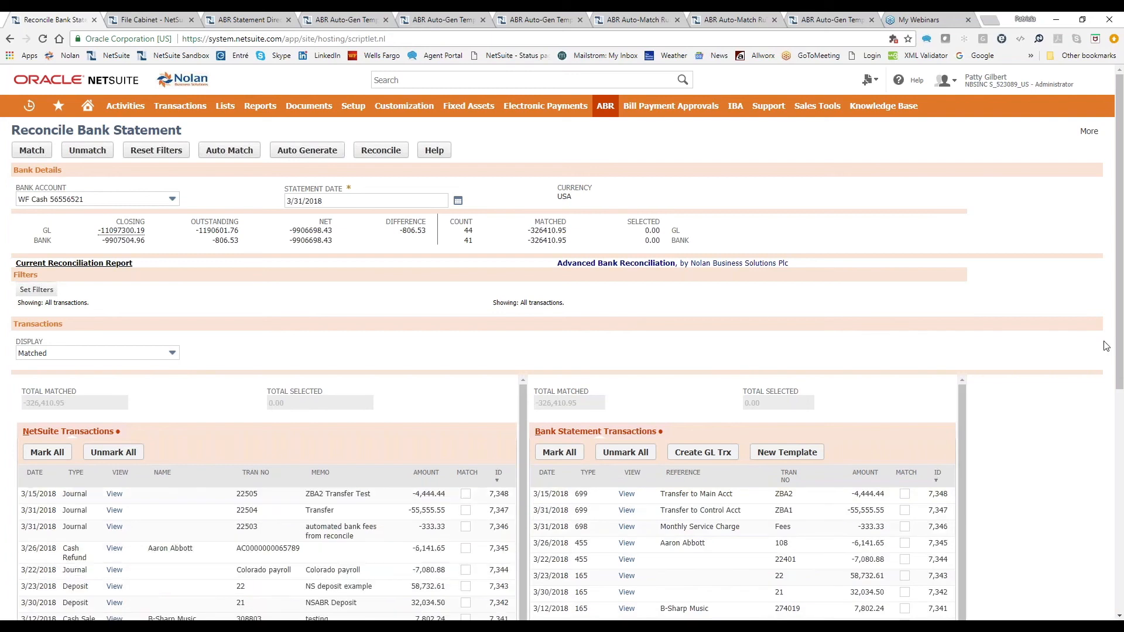
left_click_drag(1119, 331, 1119, 457)
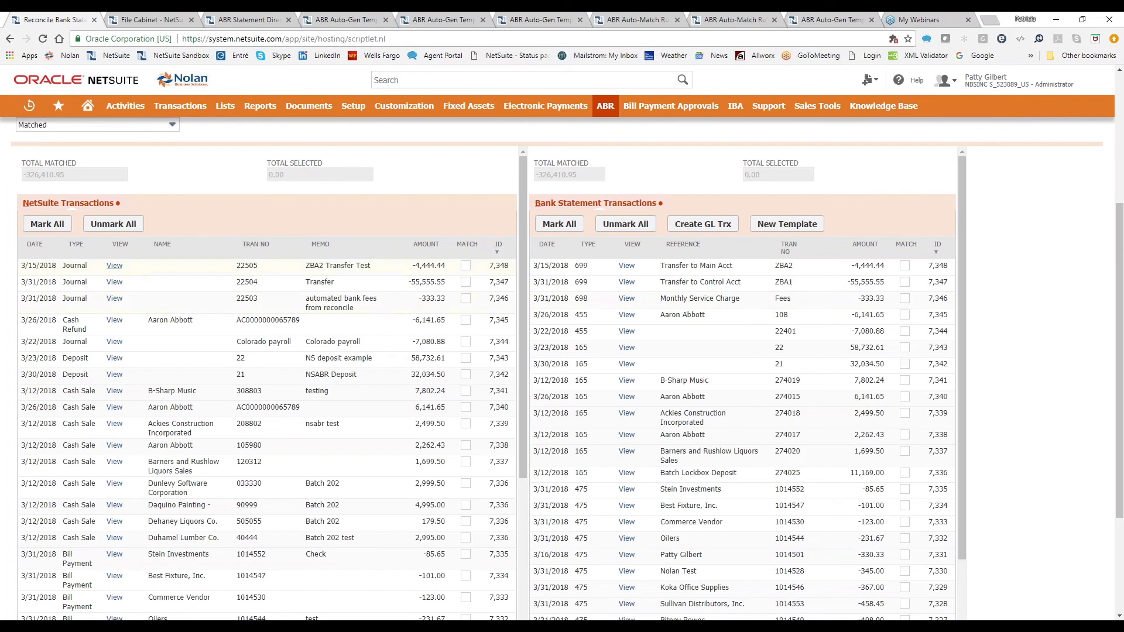
Step: Inspect the lines and system notes of the journal behind the ZBA2 Transfer Test transaction, and close it
right_click(114, 267)
left_click(147, 276)
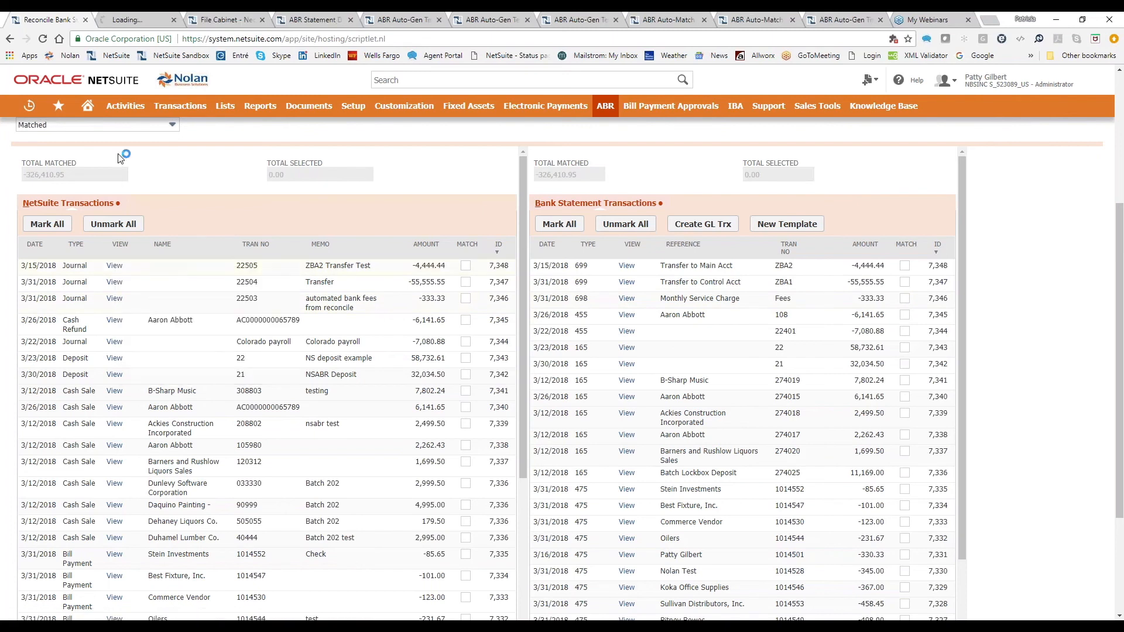
left_click(127, 21)
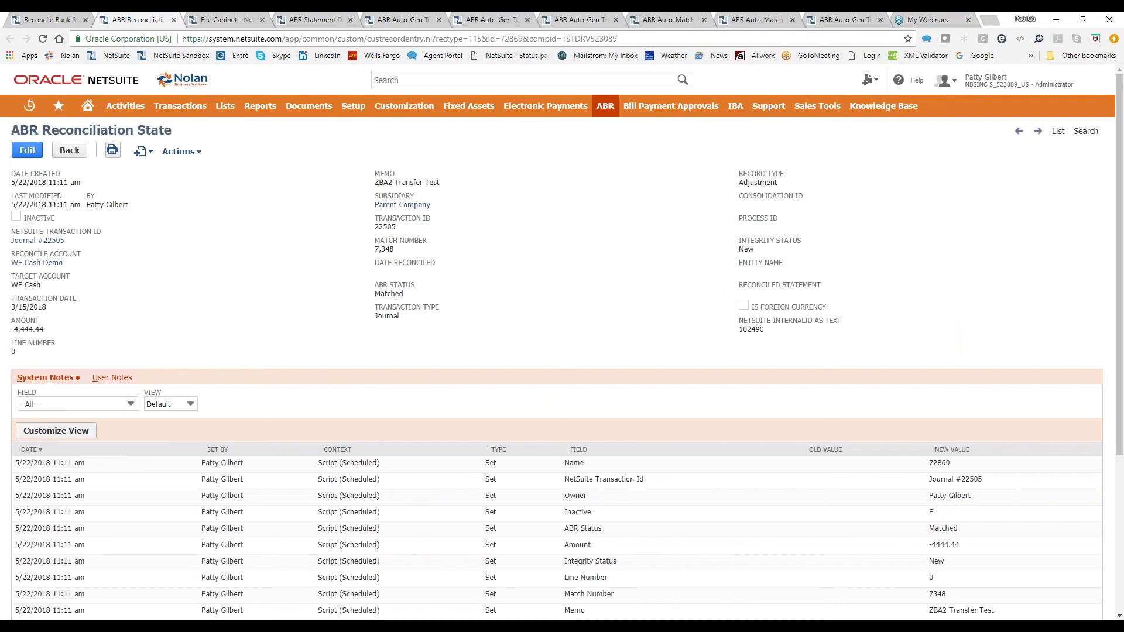
left_click(38, 241)
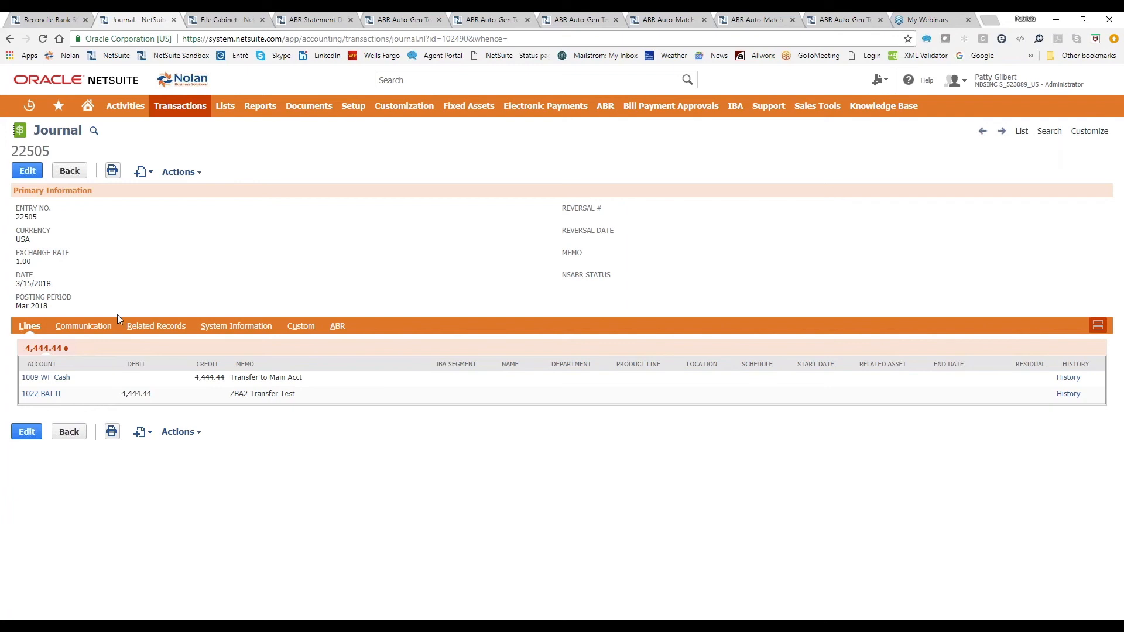
left_click(227, 329)
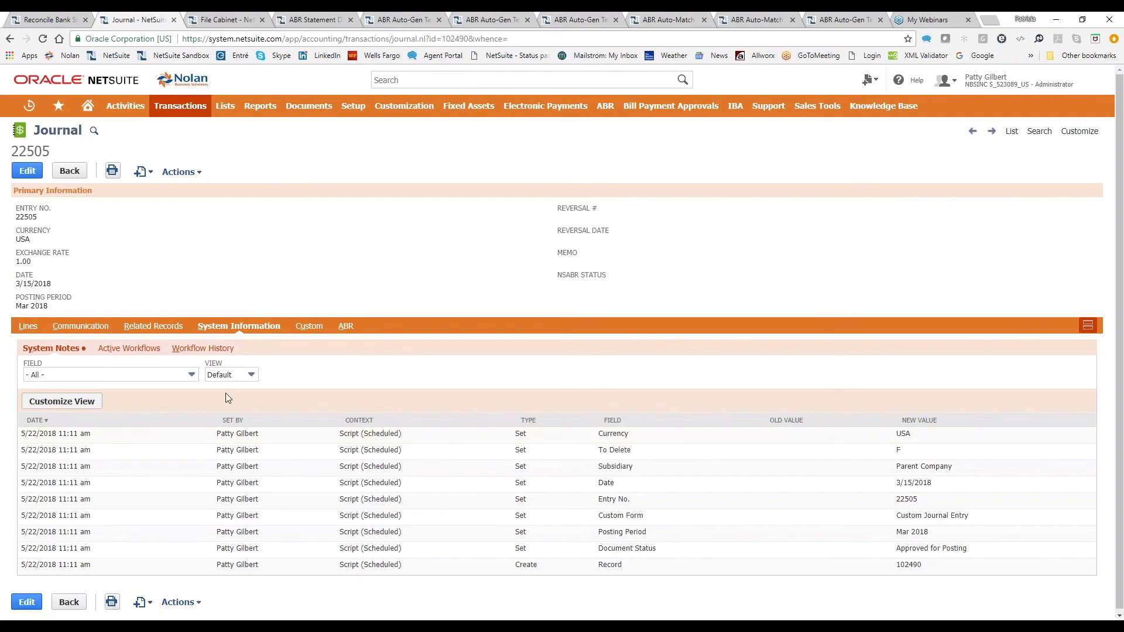
left_click(173, 21)
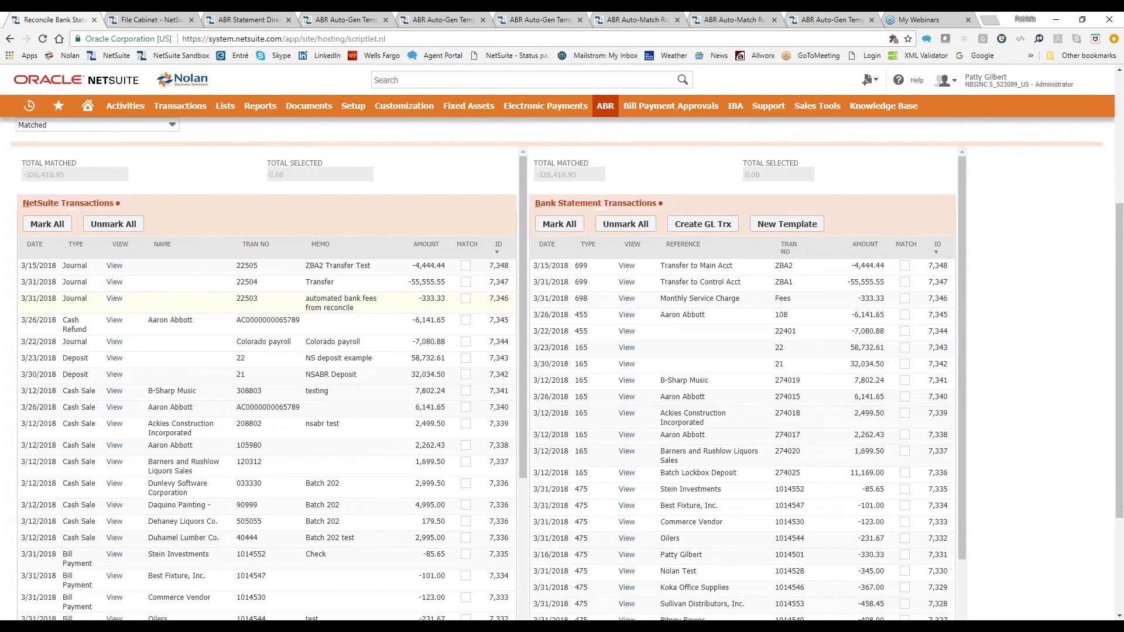
Step: Inspect the journal lines behind the automated bank fees transaction, and close it
left_click(115, 299)
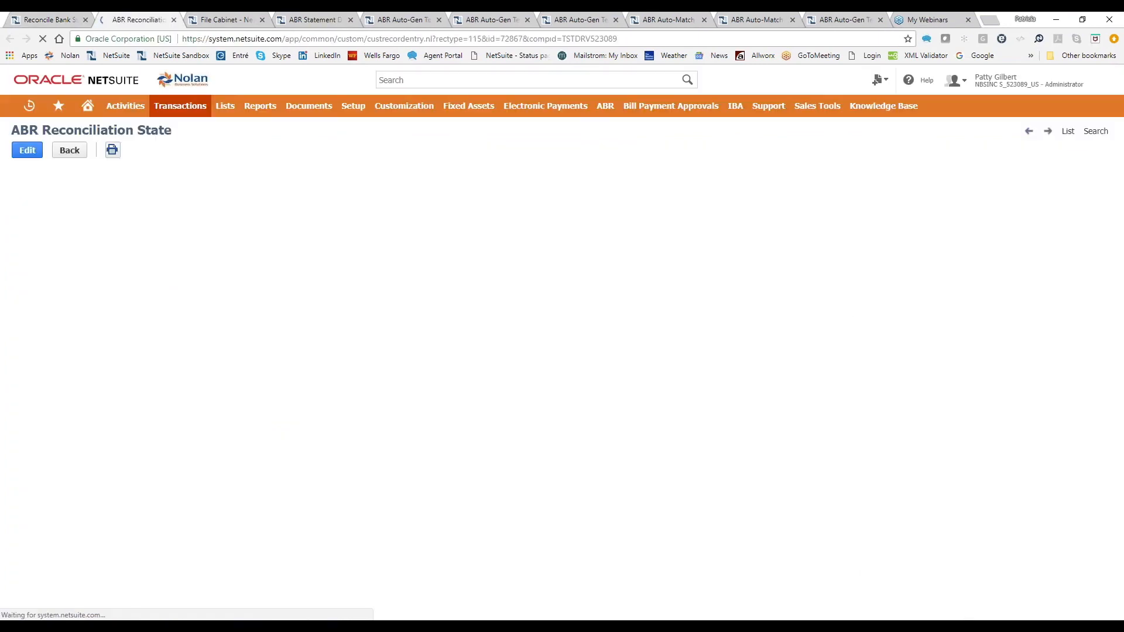
left_click(53, 245)
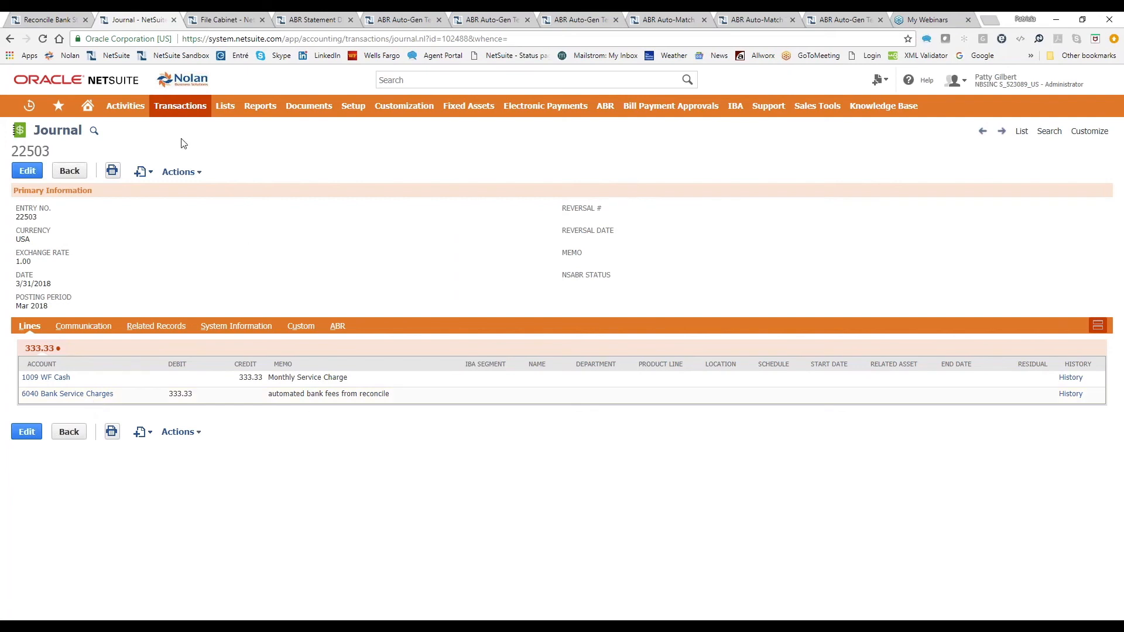
left_click(174, 20)
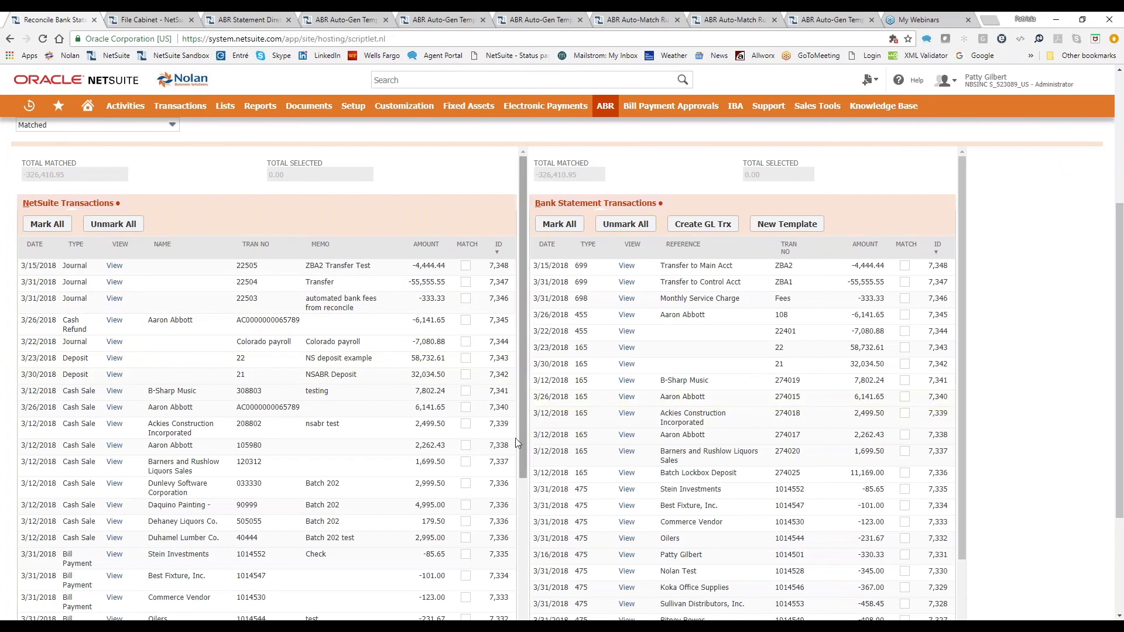
Step: Mark the four Batch 202 cash sales and the Batch Lockbox Deposit bank statement line that share one match ID
left_click(465, 484)
left_click(465, 505)
left_click(465, 522)
left_click(465, 538)
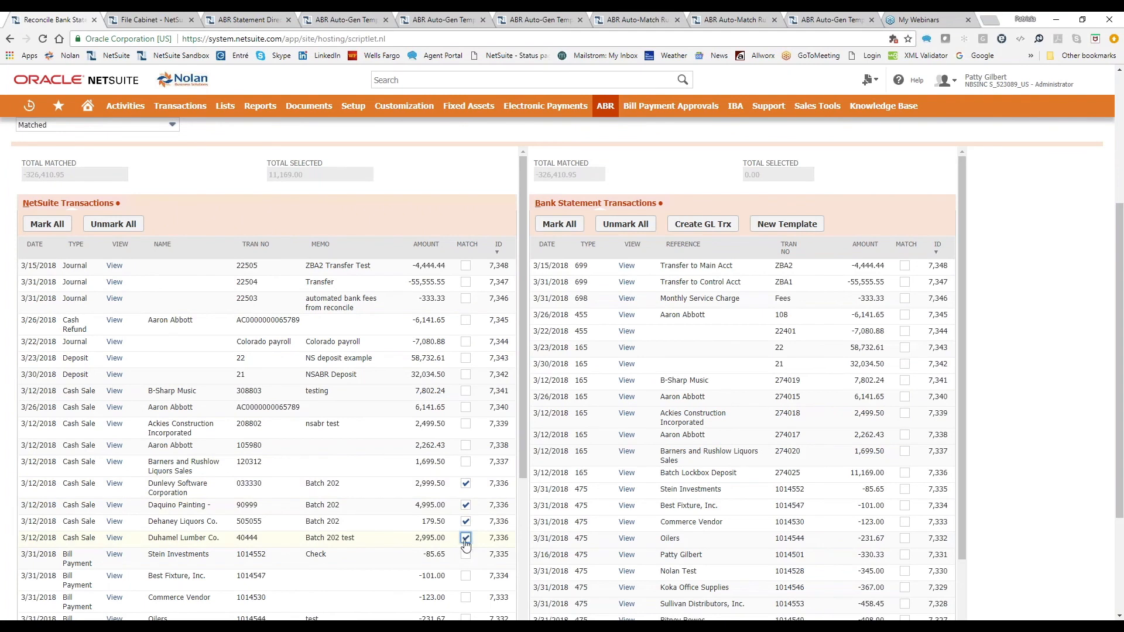
left_click(905, 473)
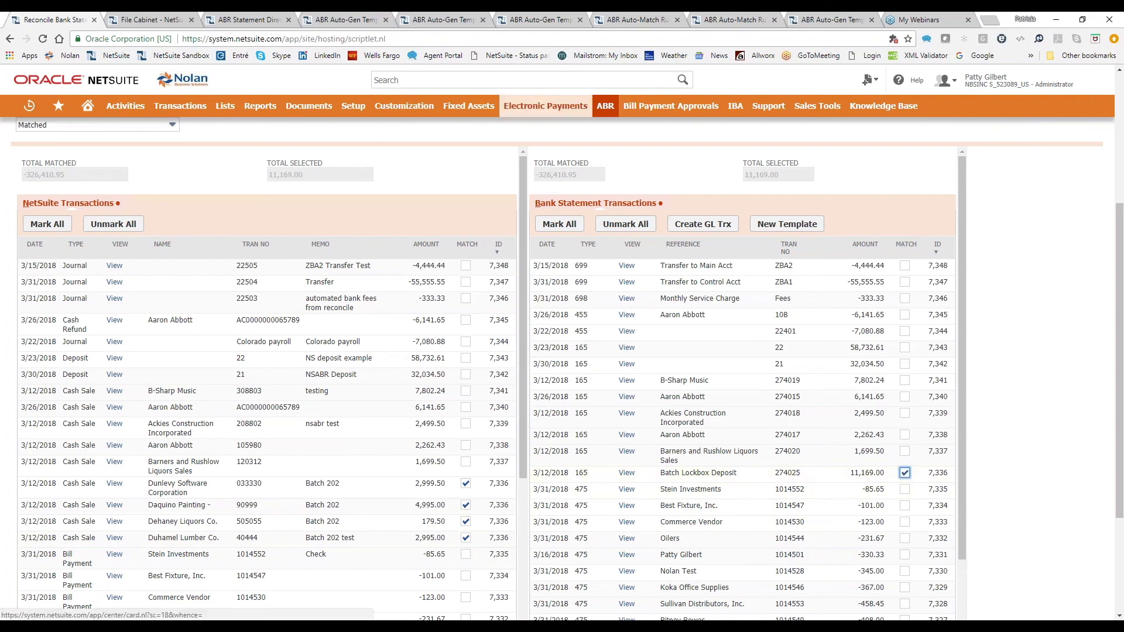
Step: Review the auto-match rules for transaction types 475 and 165, including their memo grouping, and return to the bank reconciliation
left_click(624, 22)
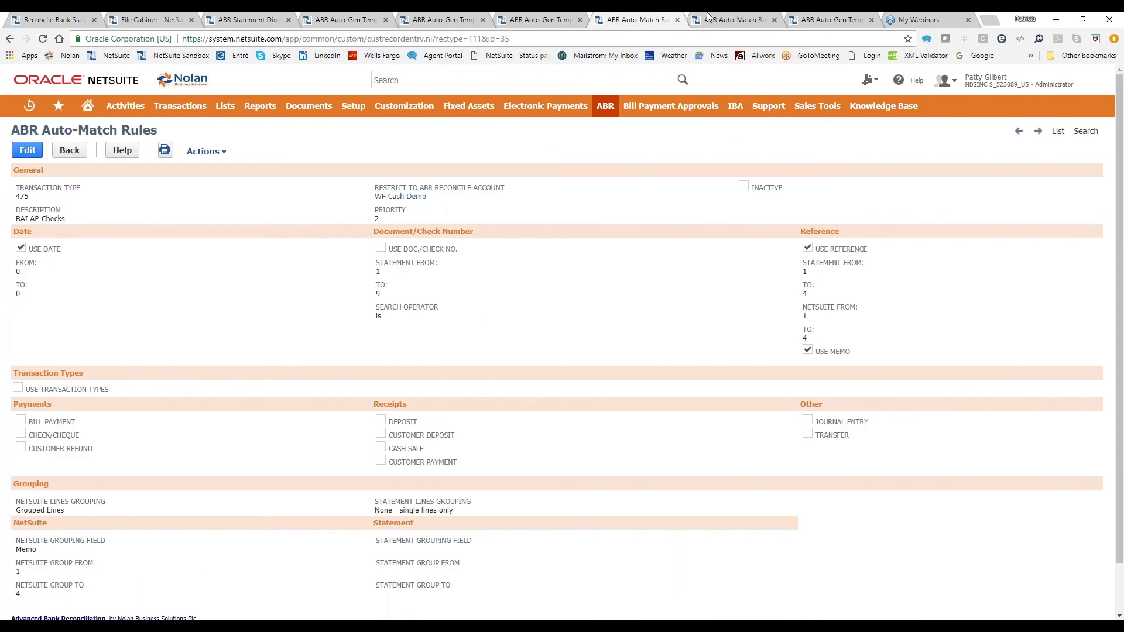
left_click(724, 19)
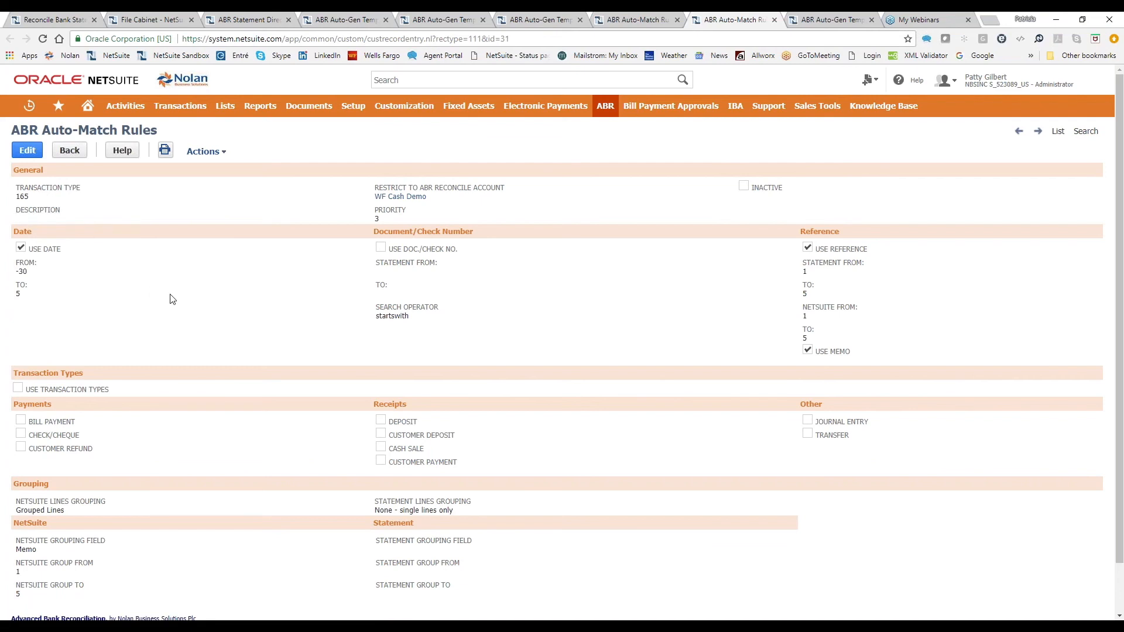
scroll(172, 299, "down", 1)
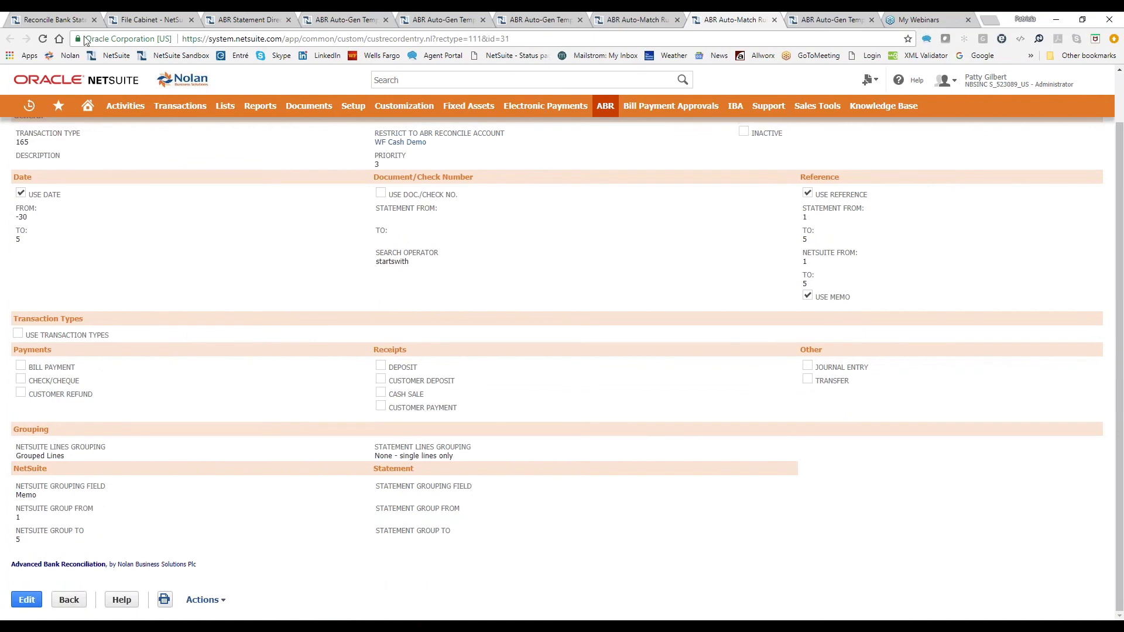
left_click(49, 21)
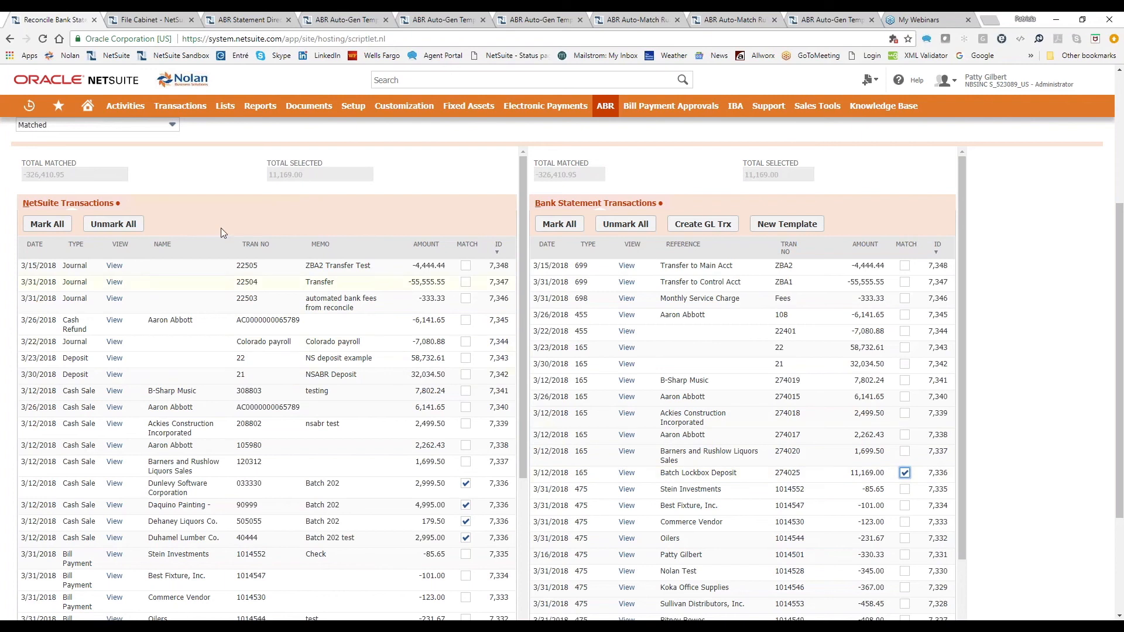
Step: Display only the unmatched transactions and sort the NetSuite transactions by amount, with the smallest payments first
scroll(101, 181, "up", 3)
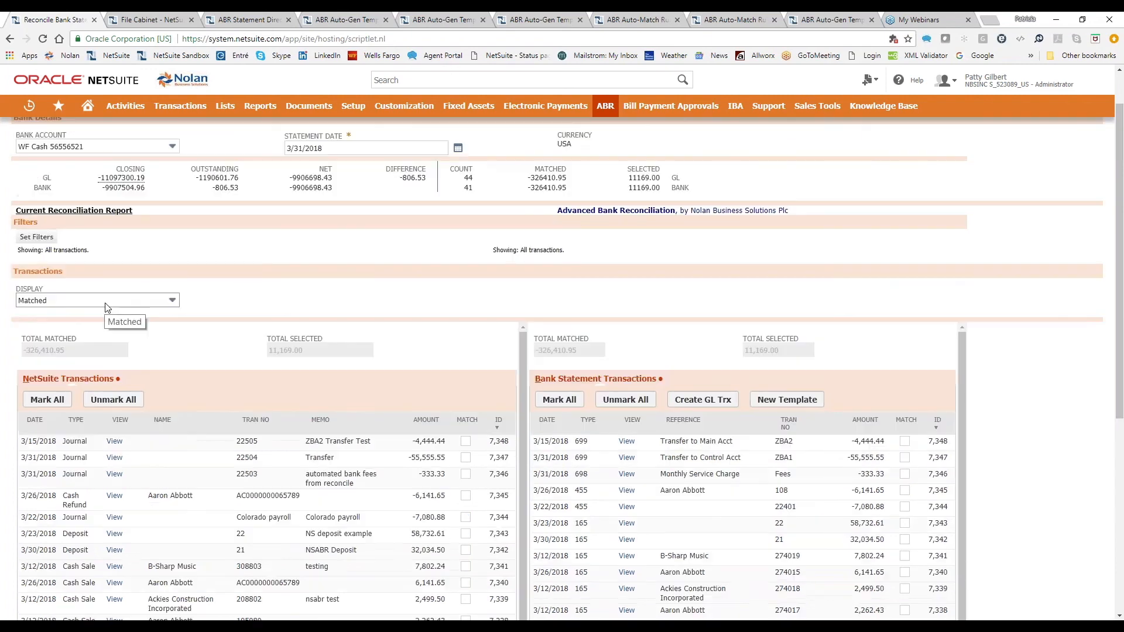
left_click(108, 301)
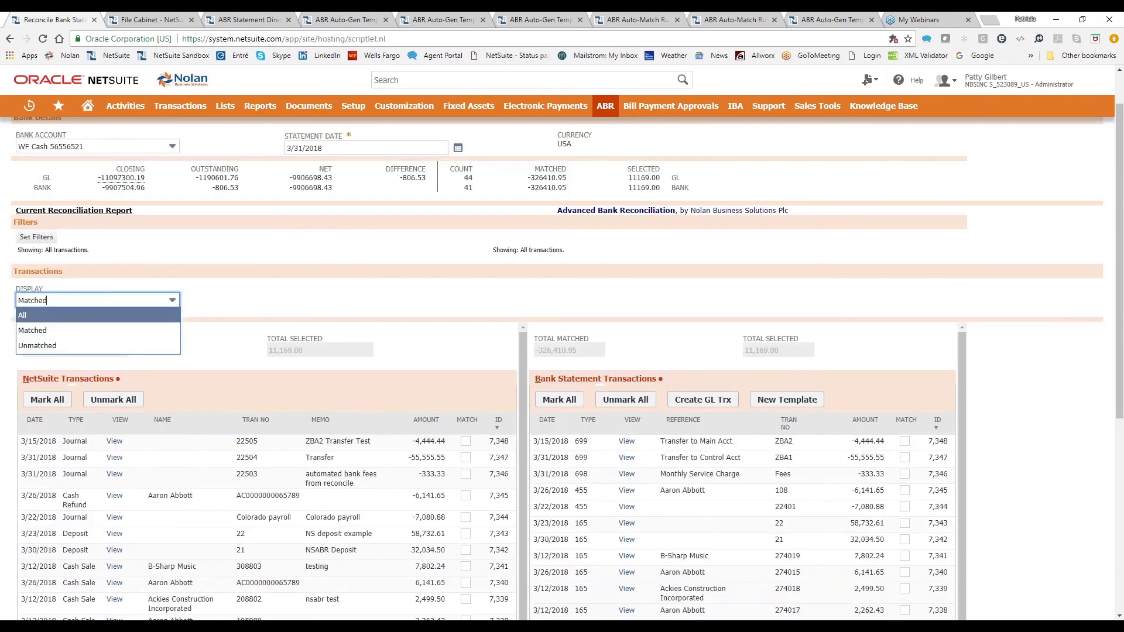
left_click(93, 347)
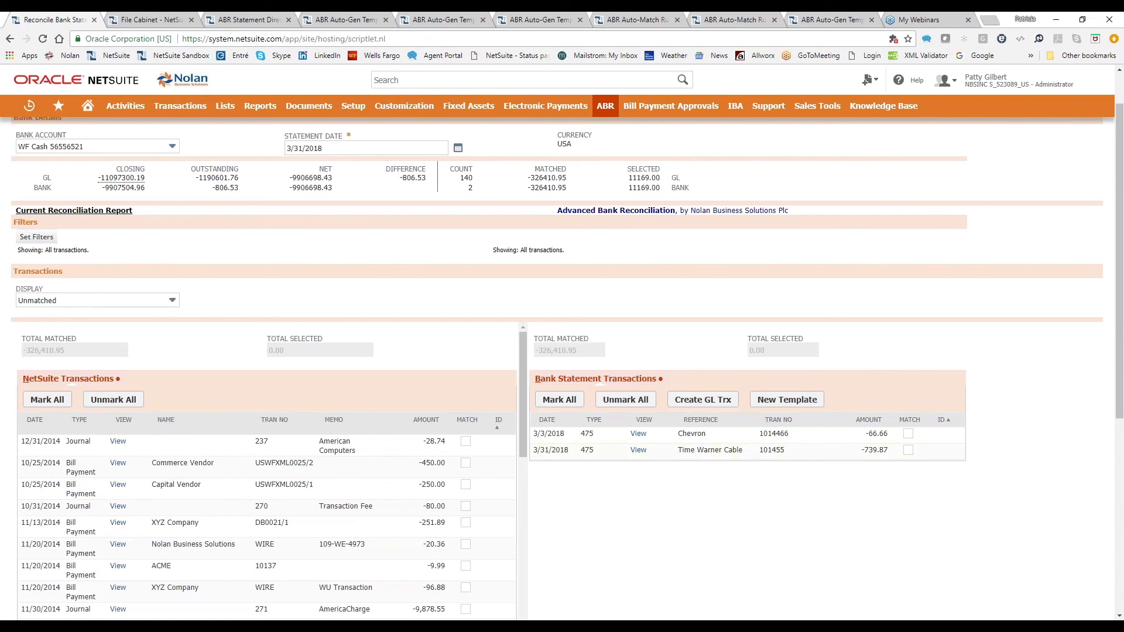
left_click(441, 422)
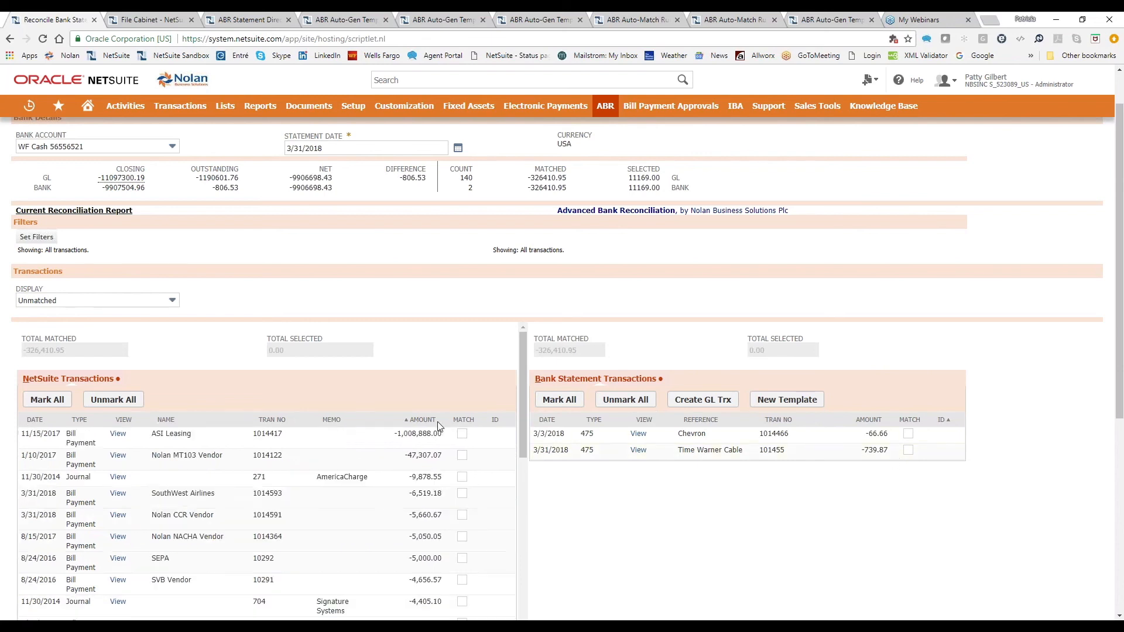
left_click(439, 423)
Step: Mark the Chevron bill payment in the NetSuite transactions and the Chevron line in the bank statement transactions
scroll(439, 468, "down", 5)
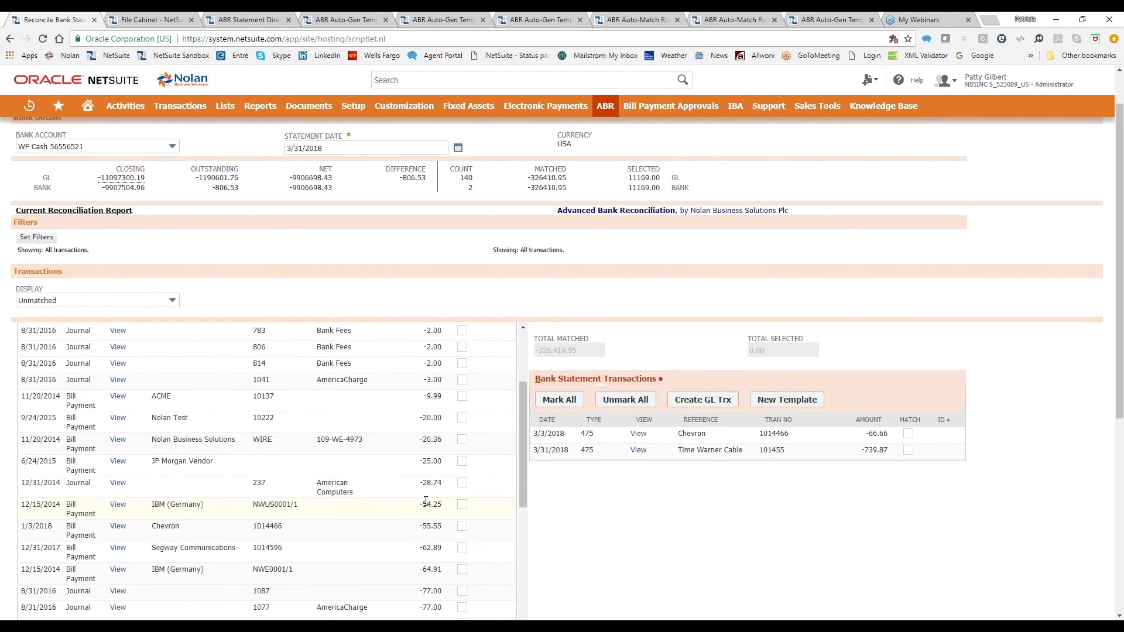
left_click(462, 467)
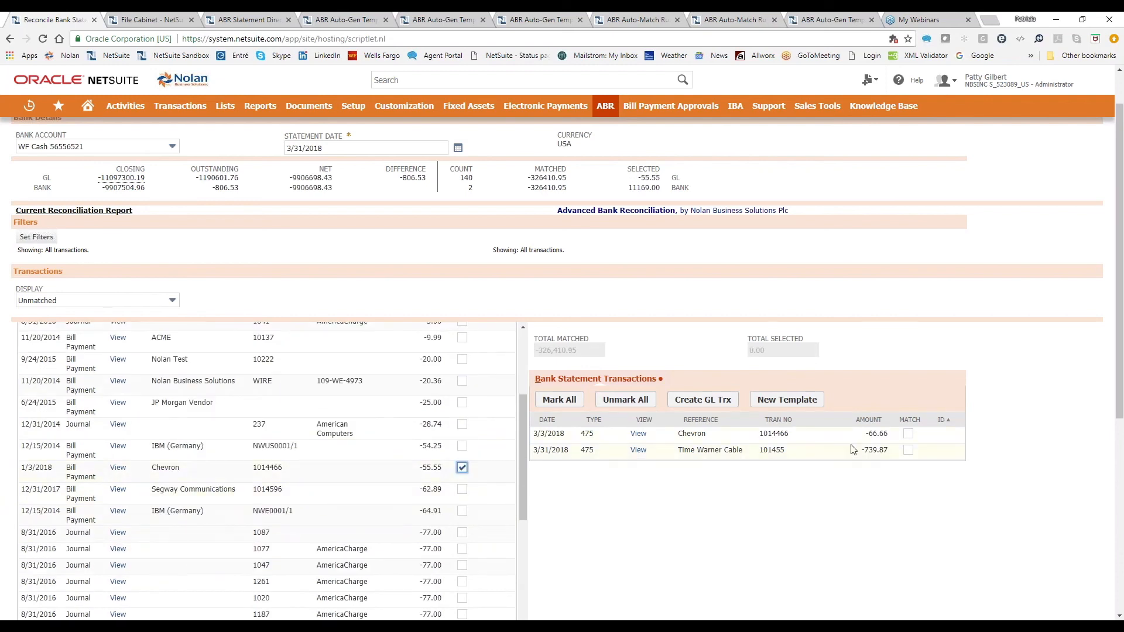
left_click(908, 434)
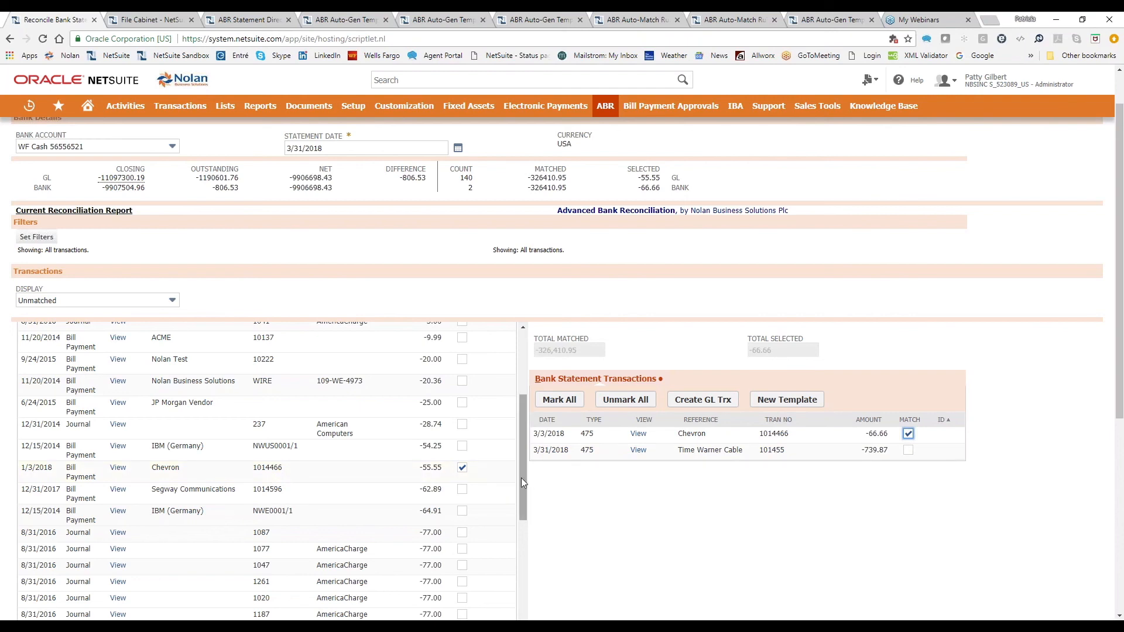
Step: Mark the Time Warner Cable bill payment and the Time Warner Cable bank statement line for matching
scroll(487, 495, "down", 5)
scroll(486, 498, "down", 10)
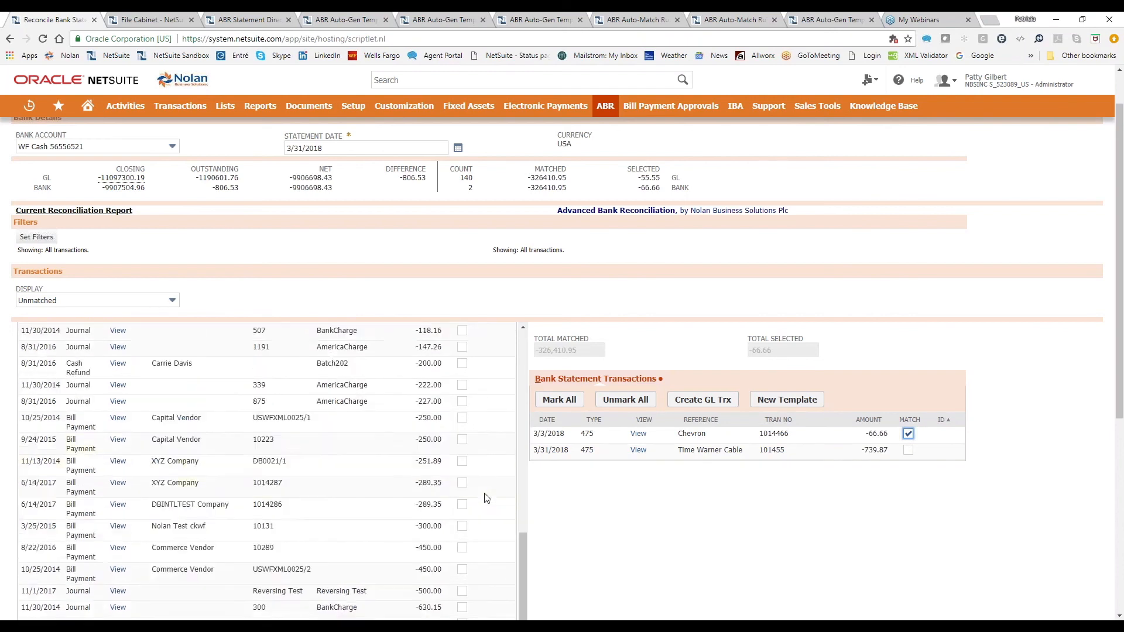
left_click(462, 445)
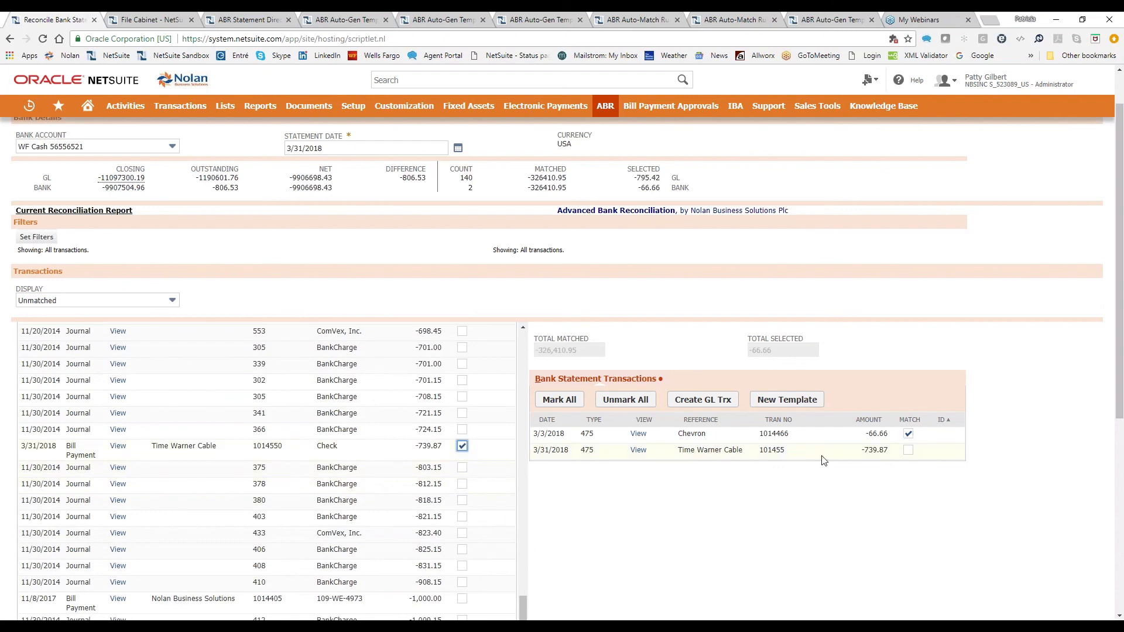
left_click(907, 450)
Step: Unmark the Chevron bill payment and the Chevron bank statement line
scroll(473, 490, "up", 1)
scroll(473, 490, "up", 10)
left_click(462, 469)
left_click(908, 434)
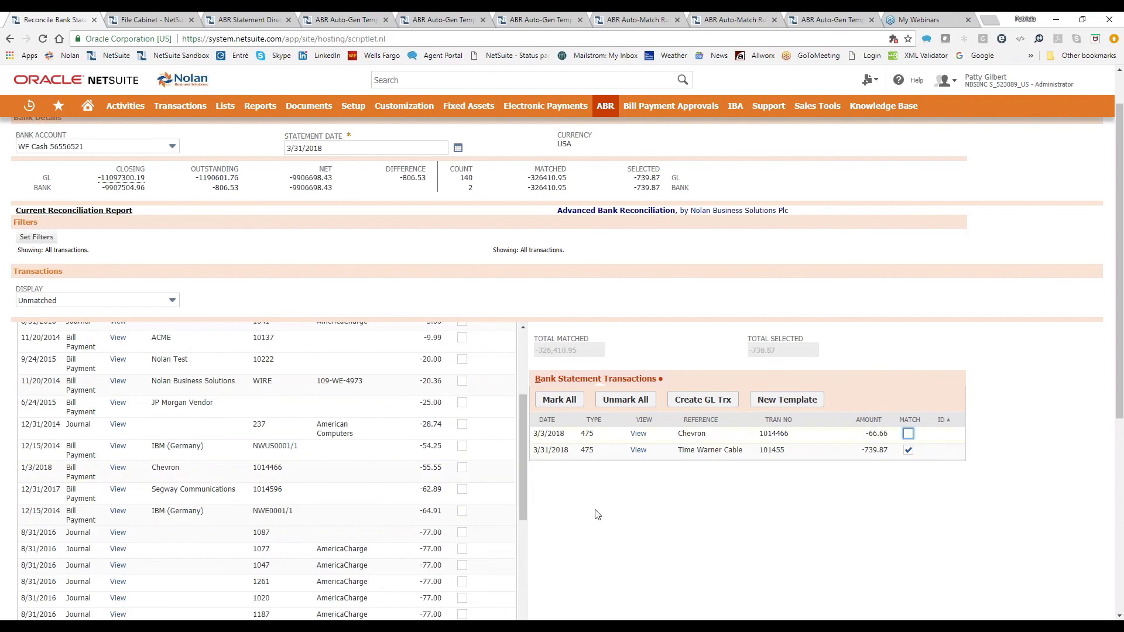
Step: Check the marked Time Warner Cable bill payment and match it with its bank statement line
scroll(568, 506, "down", 2)
left_click_drag(523, 383, 529, 567)
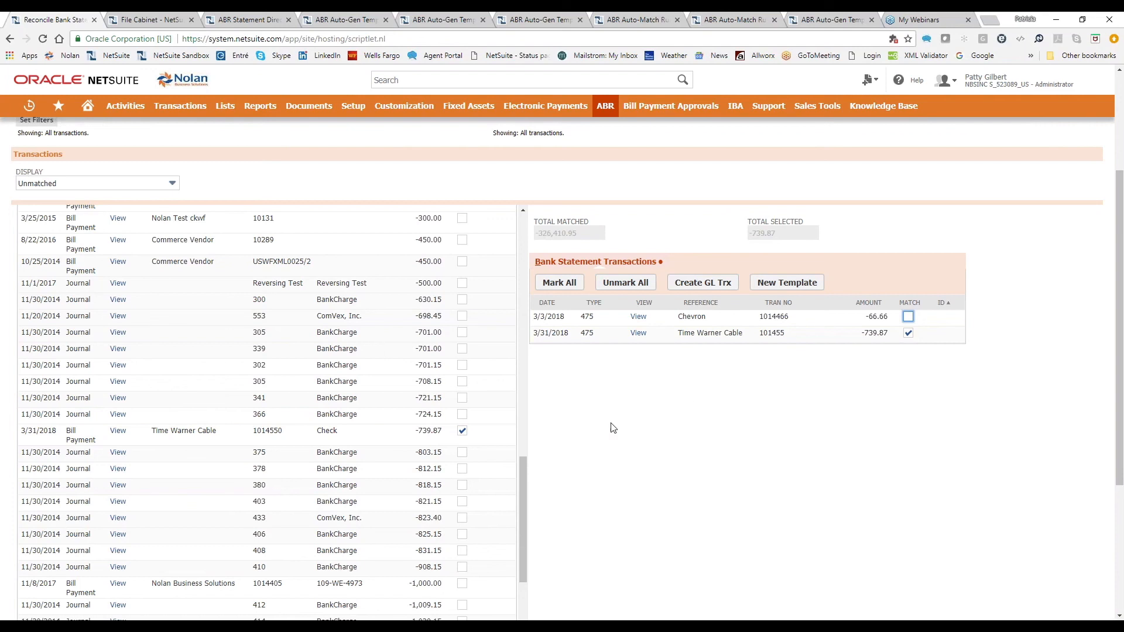
left_click_drag(522, 478, 519, 212)
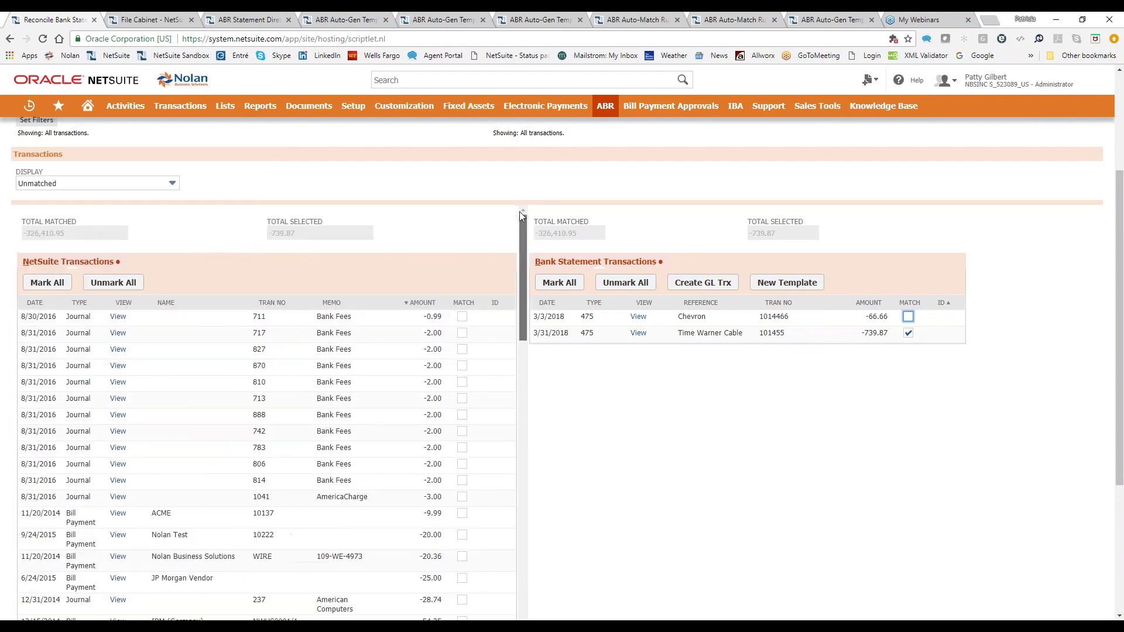
scroll(102, 258, "up", 3)
left_click(21, 149)
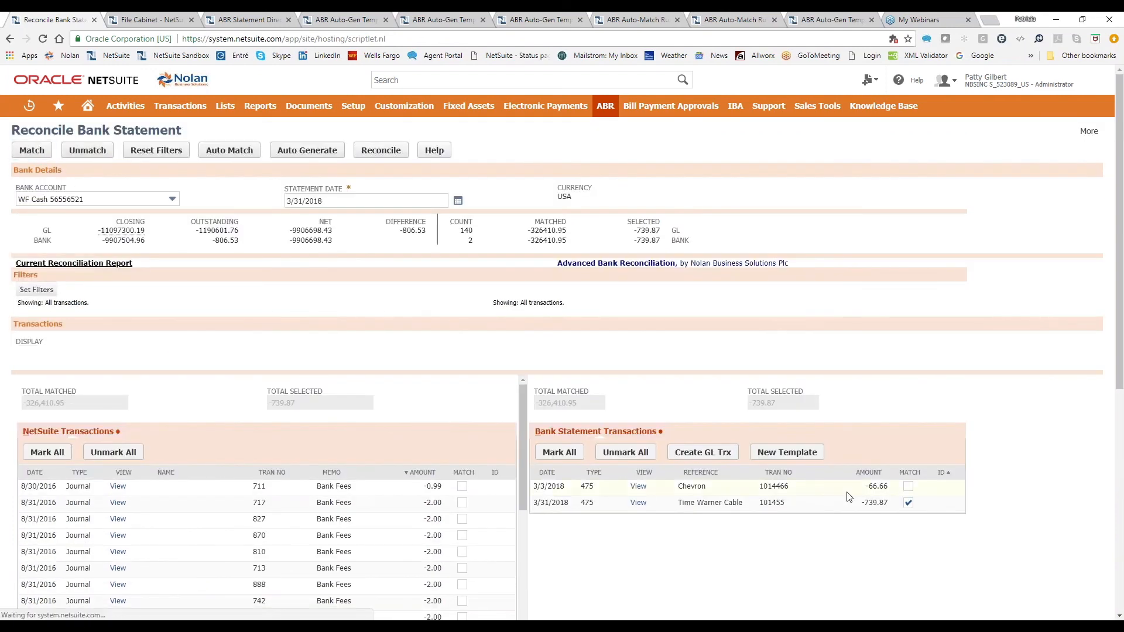
Step: Mark the remaining Chevron bank statement line, sort the NetSuite transactions by amount, and mark the Chevron bill payment
left_click(908, 487)
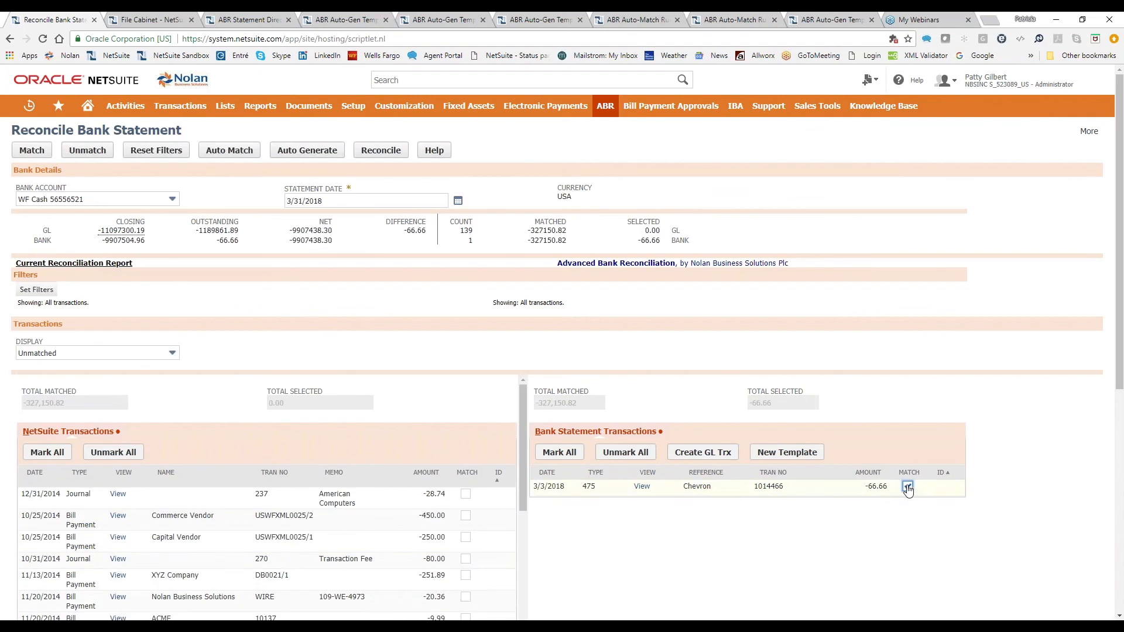
left_click(426, 473)
scroll(432, 475, "down", 10)
scroll(267, 498, "down", 12)
scroll(268, 498, "down", 5)
scroll(268, 498, "down", 5)
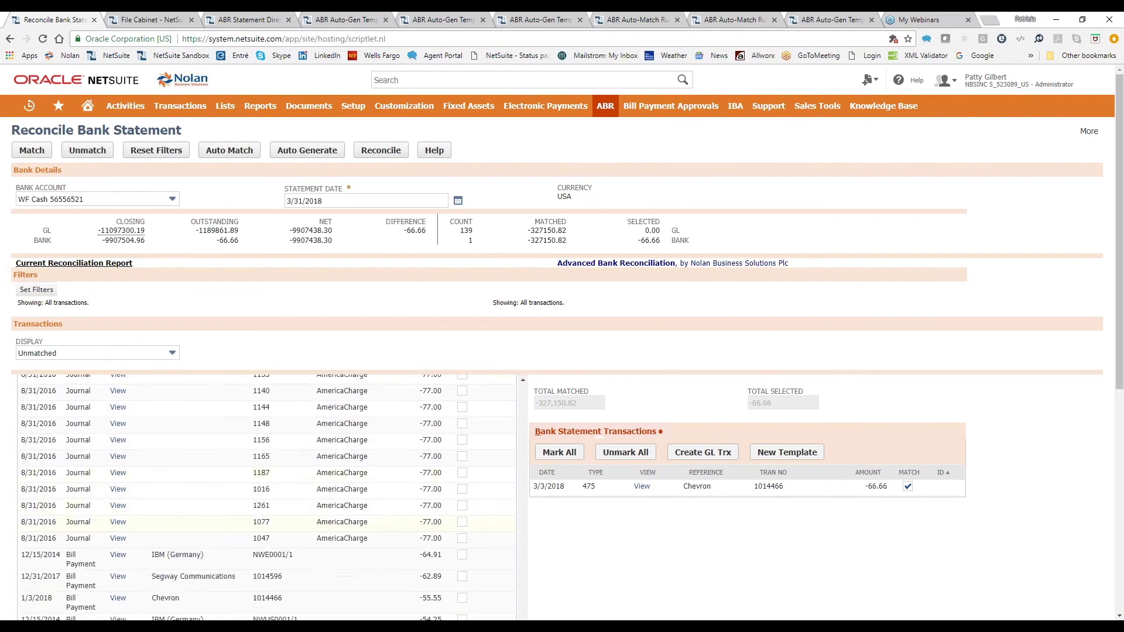
scroll(439, 518, "down", 3)
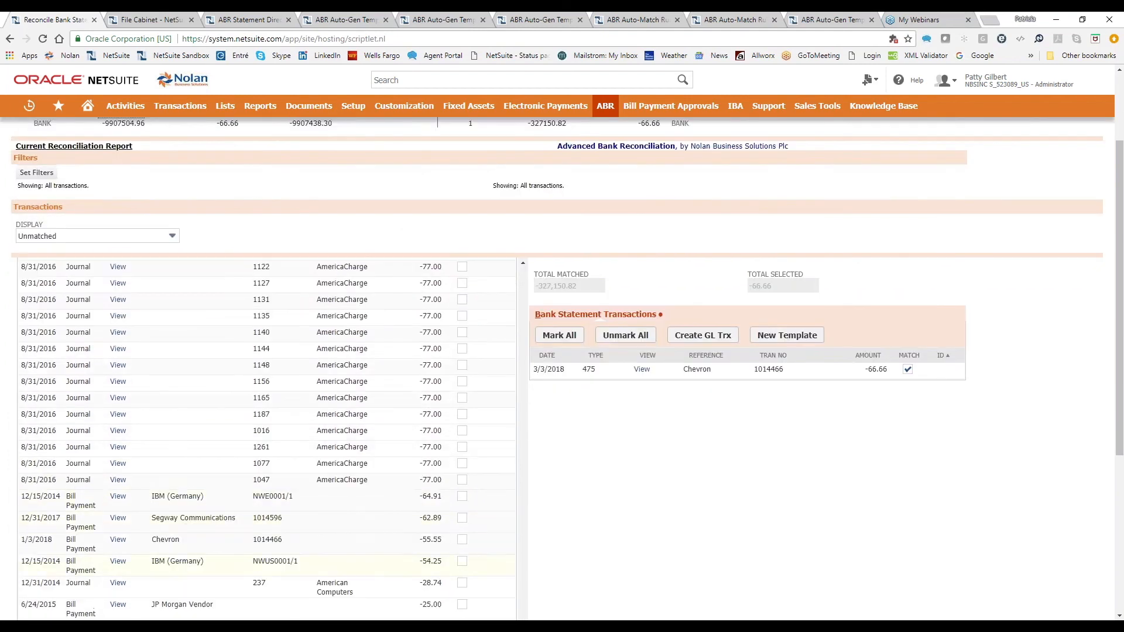
scroll(463, 515, "down", 1)
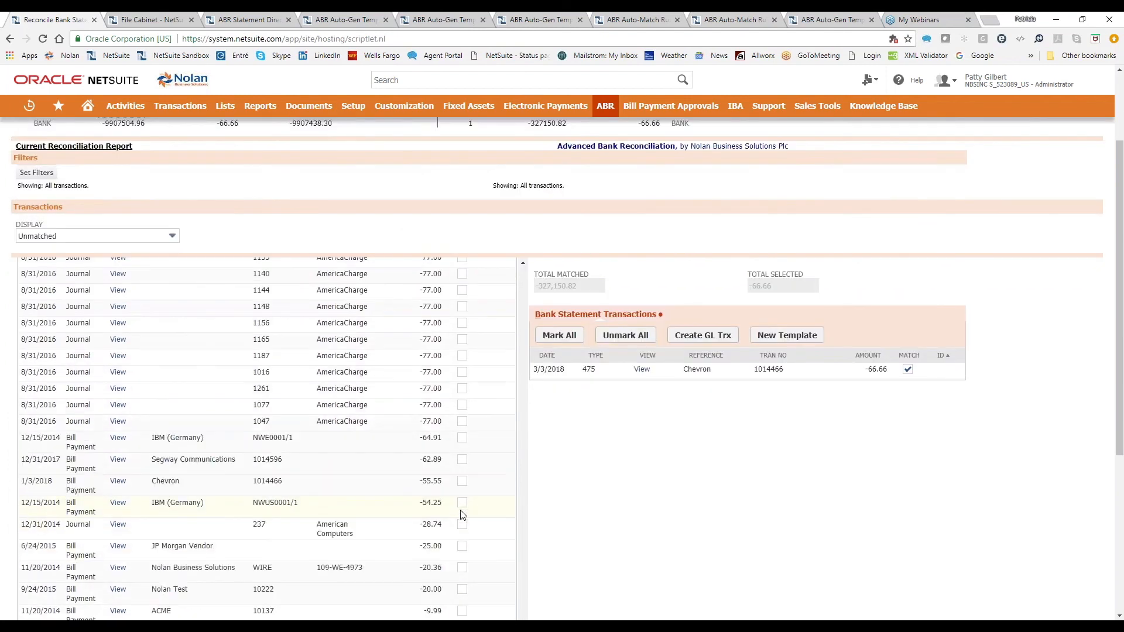
left_click(462, 481)
scroll(543, 479, "up", 2)
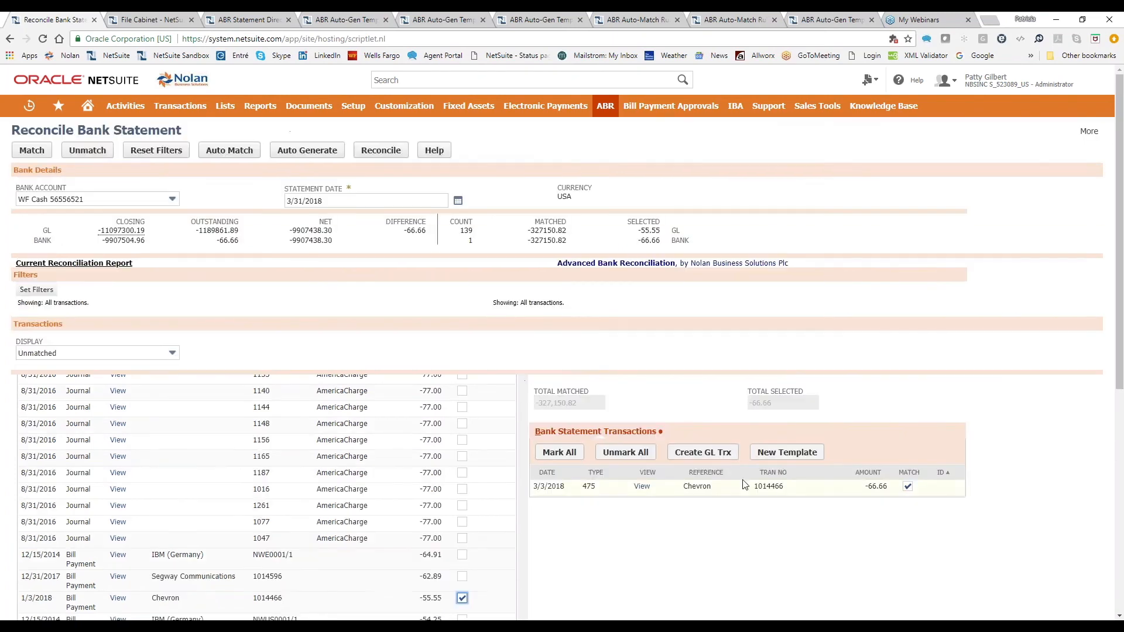
Step: Create a GL transaction for the Chevron difference with an 11.11 debit to 6040 Bank Service Charges, and submit it
left_click(718, 460)
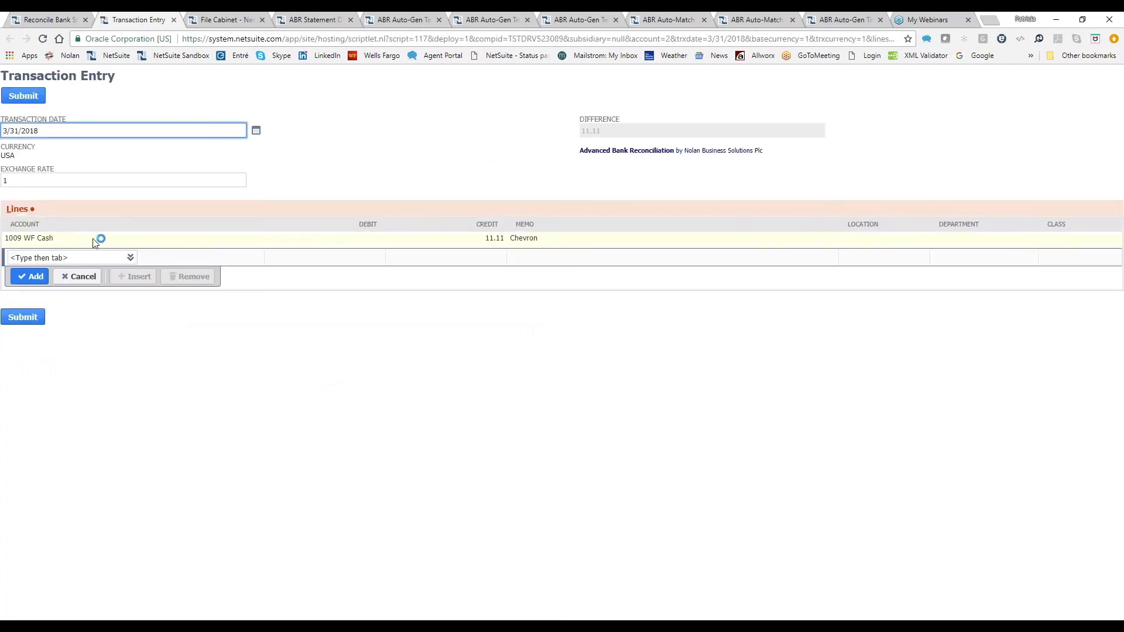
left_click(63, 257)
type("6")
key("Tab")
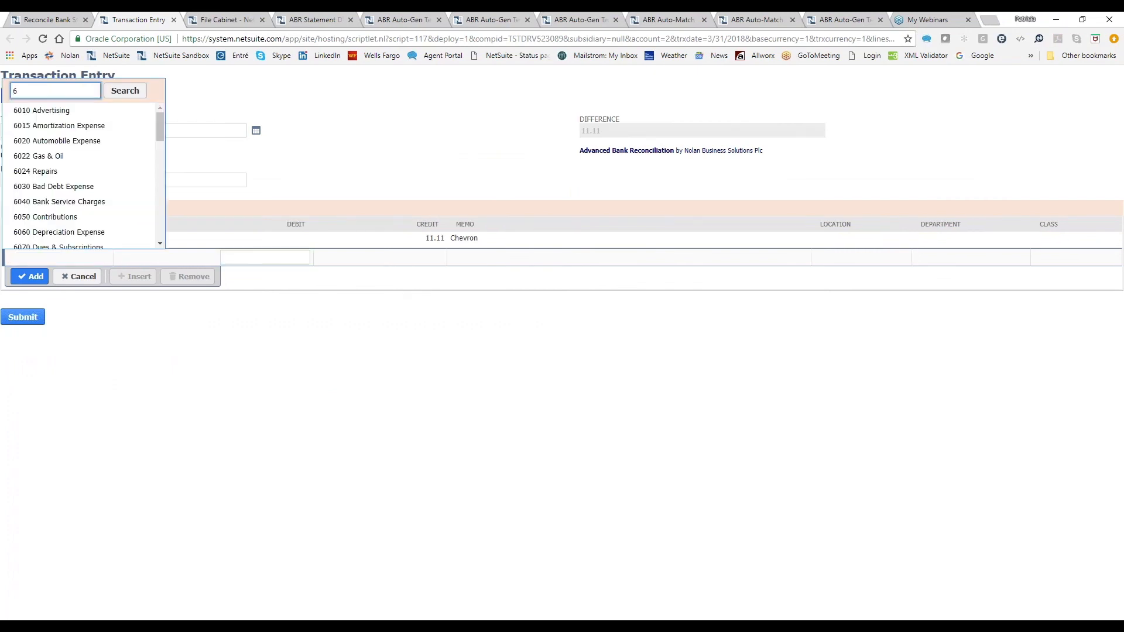
left_click(58, 202)
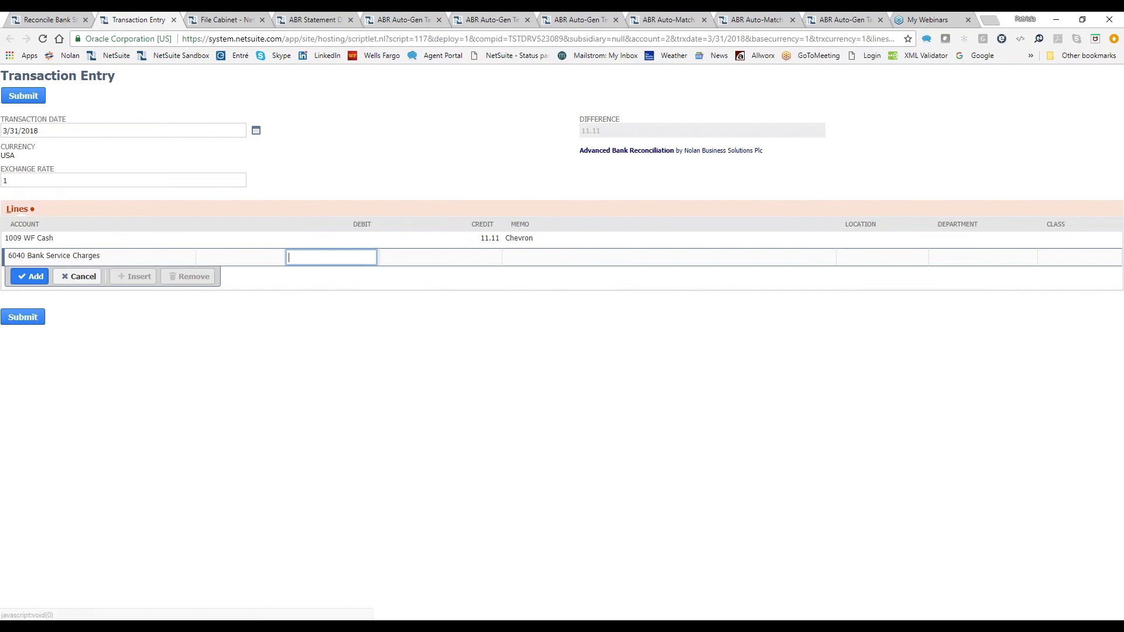
type("11.11")
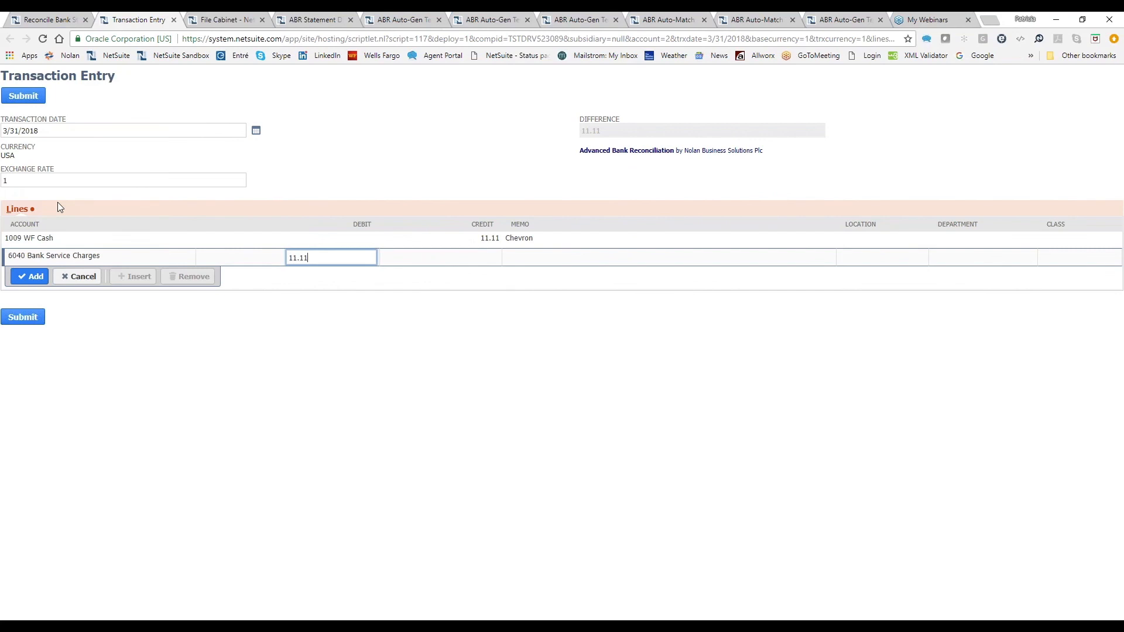
key("Tab")
left_click(26, 275)
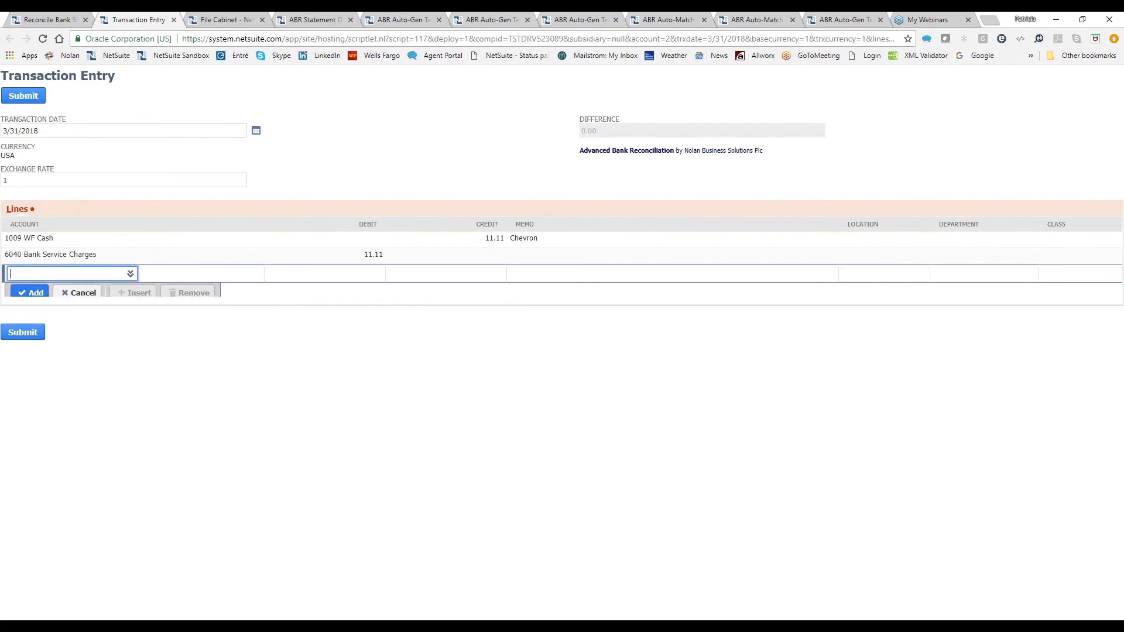
left_click(13, 100)
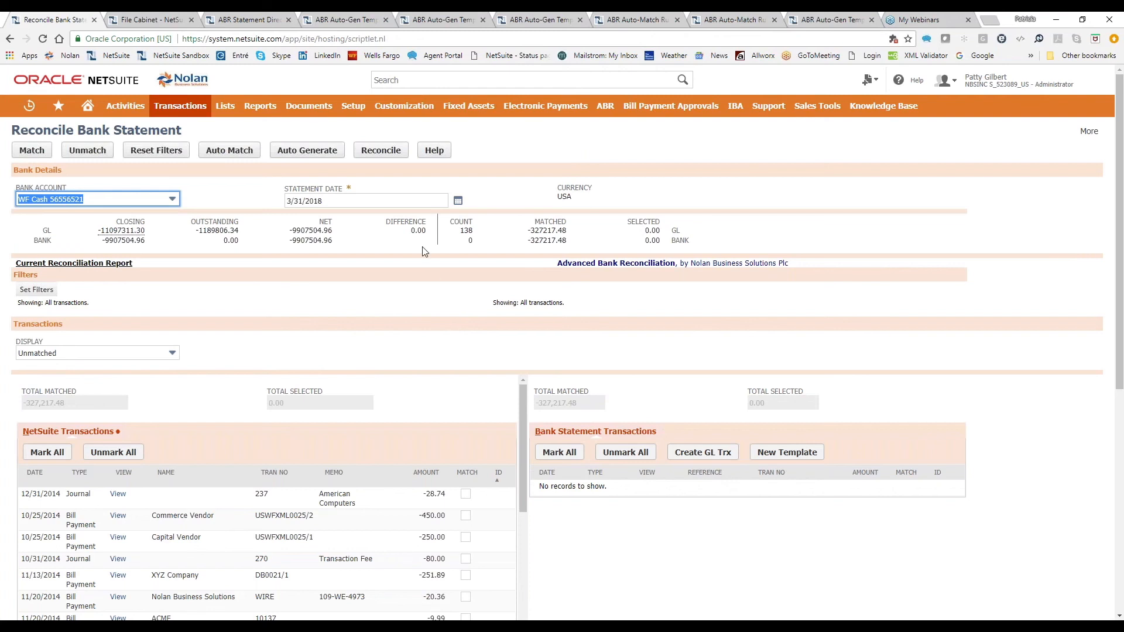
Step: Reconcile the WF Cash statement dated 3/31/2018 and refresh the reconciliation status
left_click(381, 151)
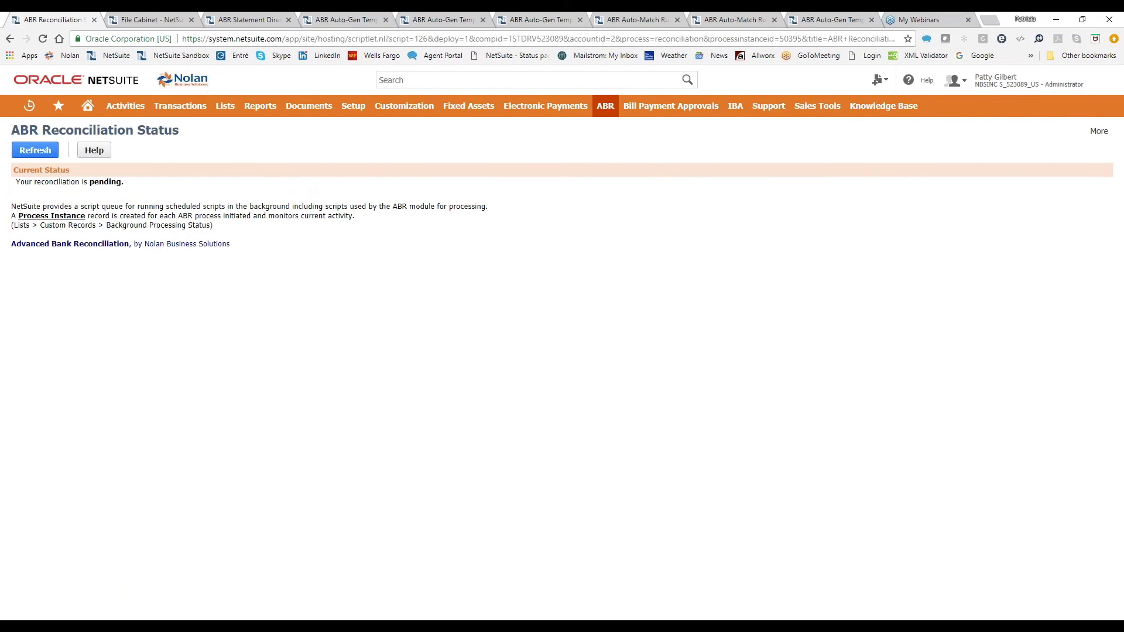
left_click(36, 151)
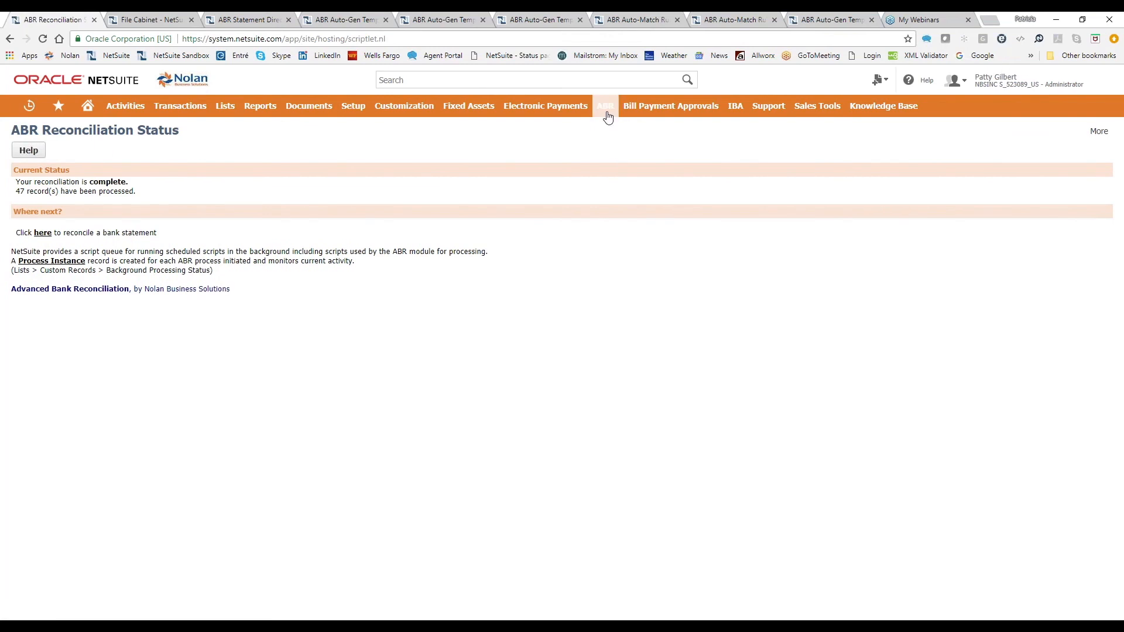
Step: Open the ABR Closing Balance report and set its reconcile account to WF Cash
mouse_move(608, 117)
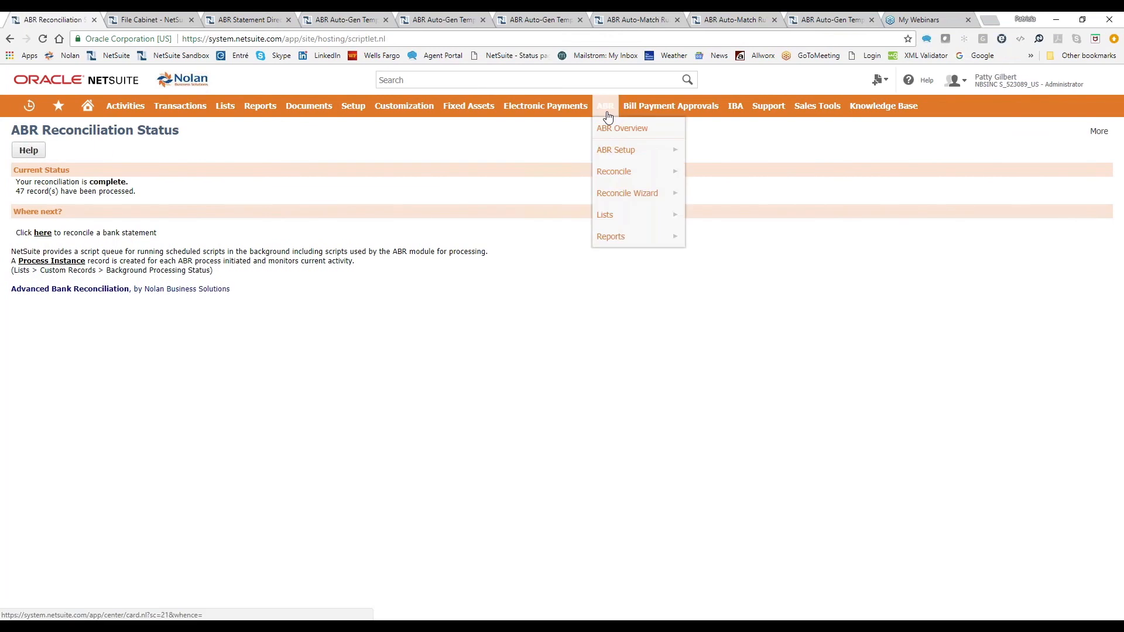
mouse_move(626, 235)
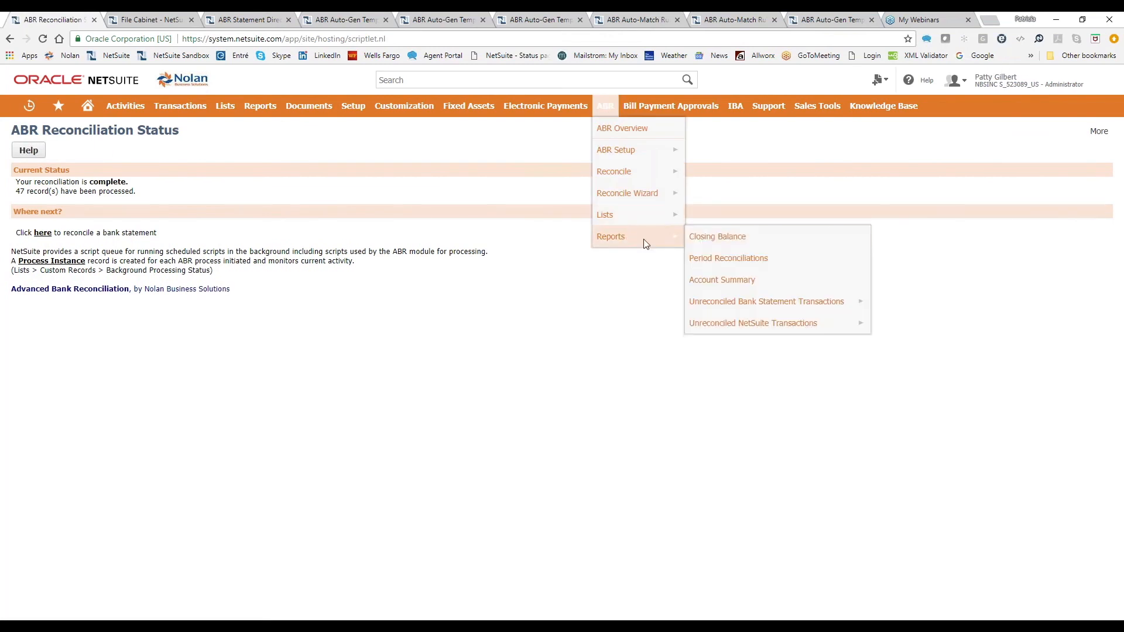
left_click(713, 238)
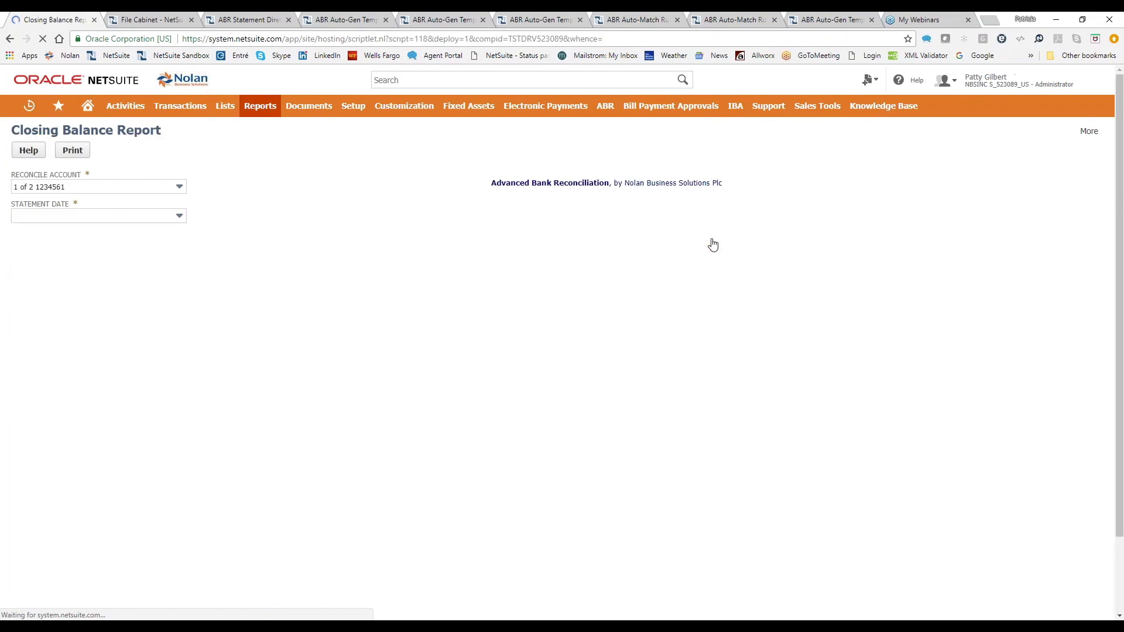
left_click(125, 188)
scroll(133, 254, "down", 15)
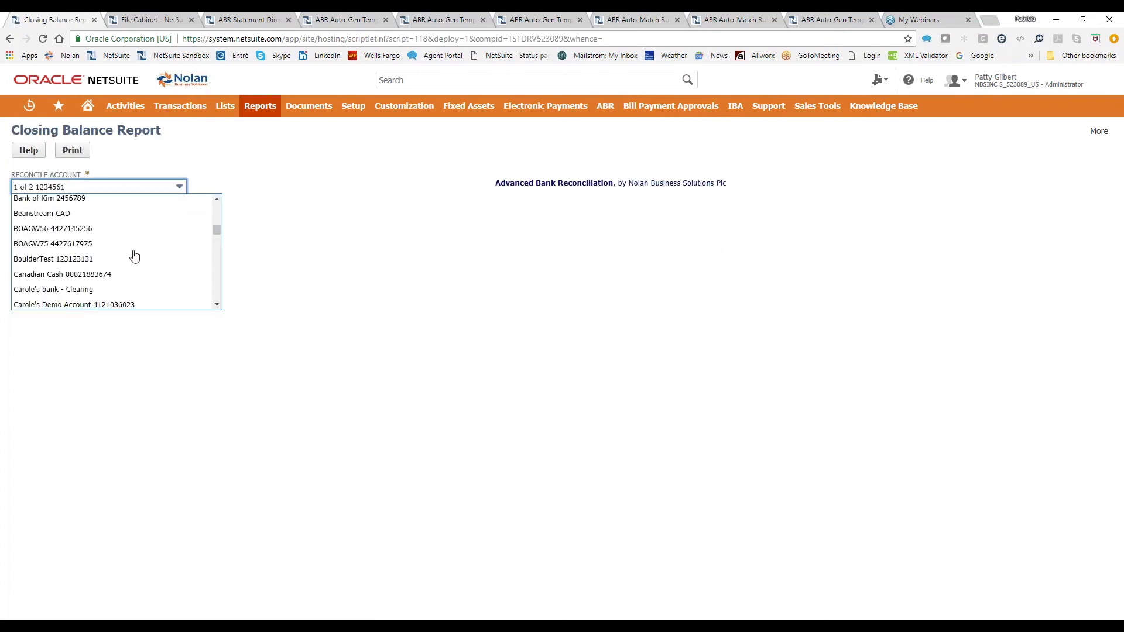
scroll(134, 256, "down", 5)
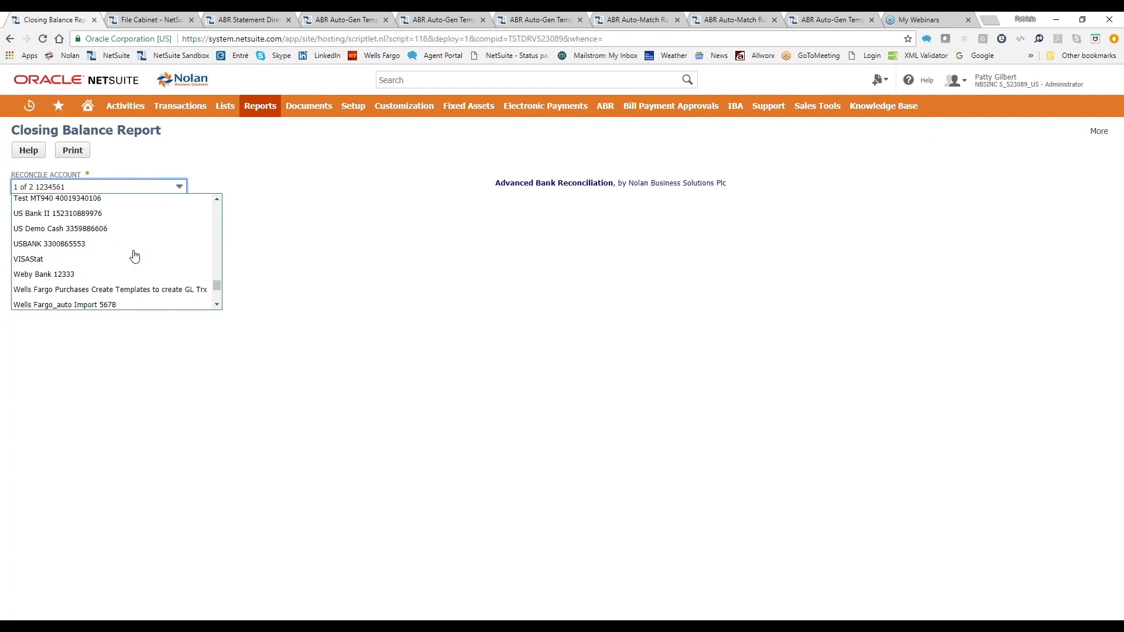
scroll(134, 256, "down", 2)
left_click(72, 260)
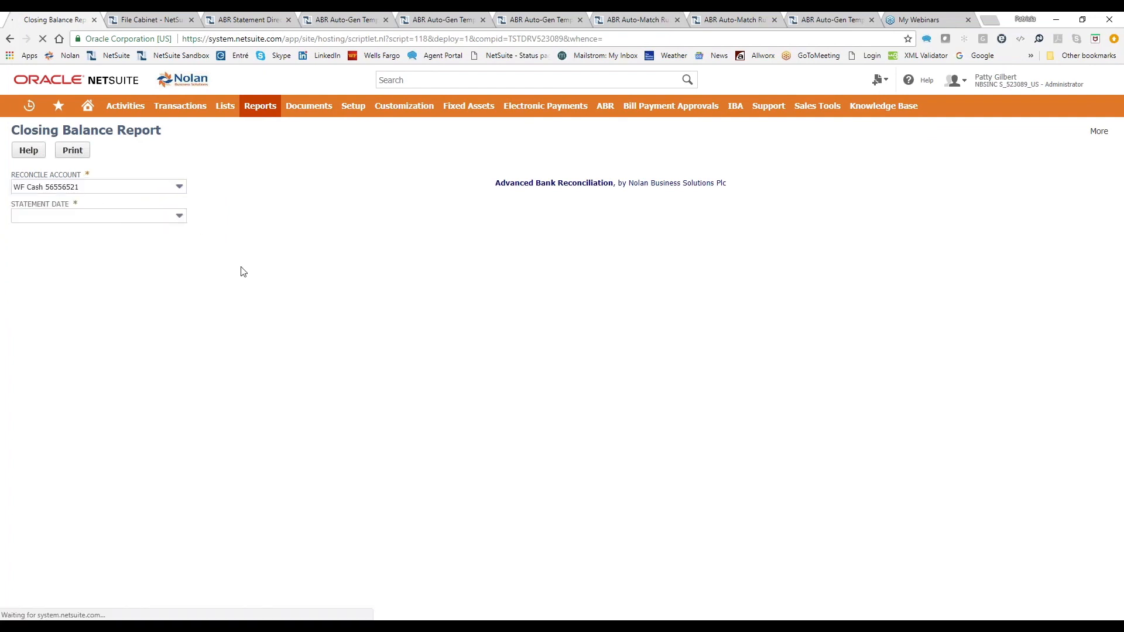
Step: Set the report's statement date to 3/31/2018, print it, and review the closing balances and outstanding NetSuite transactions
left_click(135, 218)
left_click(130, 235)
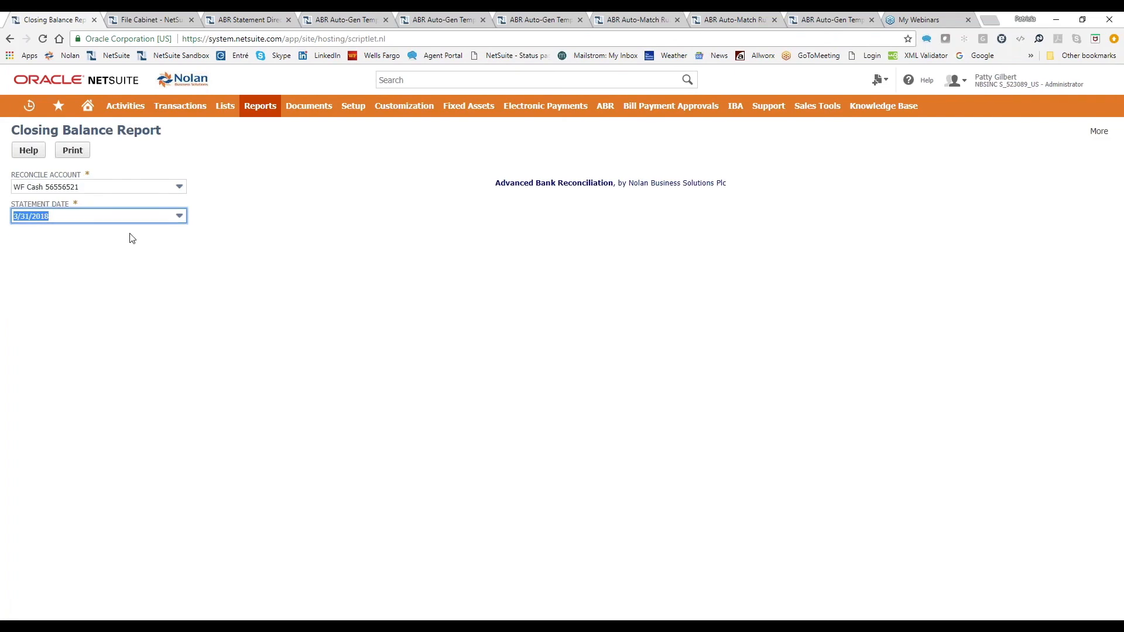
left_click(64, 152)
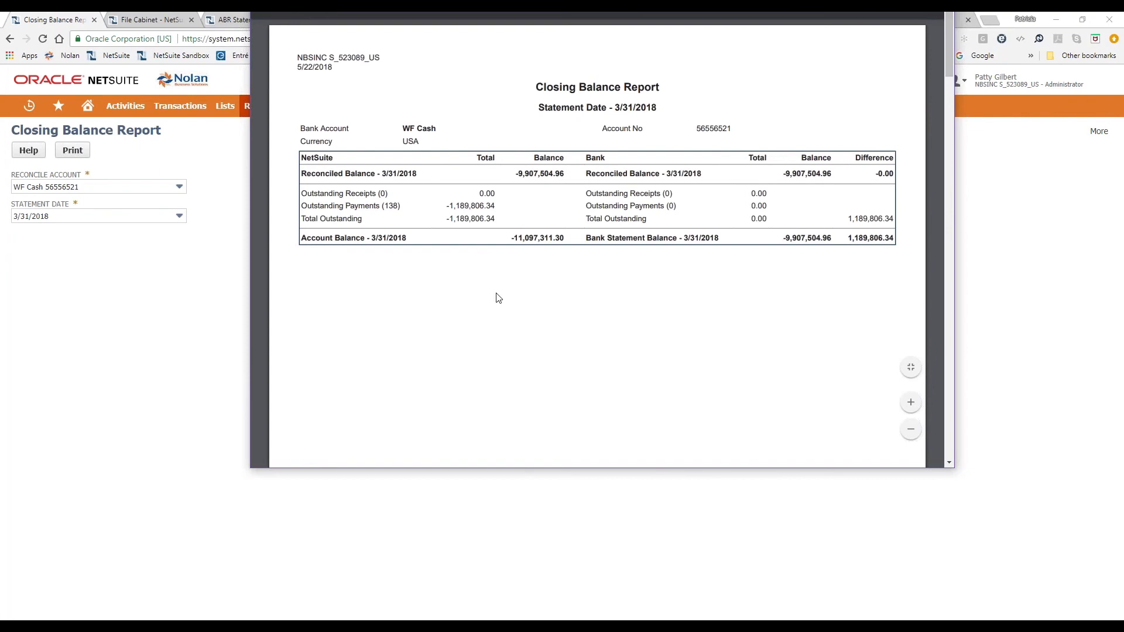
scroll(498, 298, "down", 8)
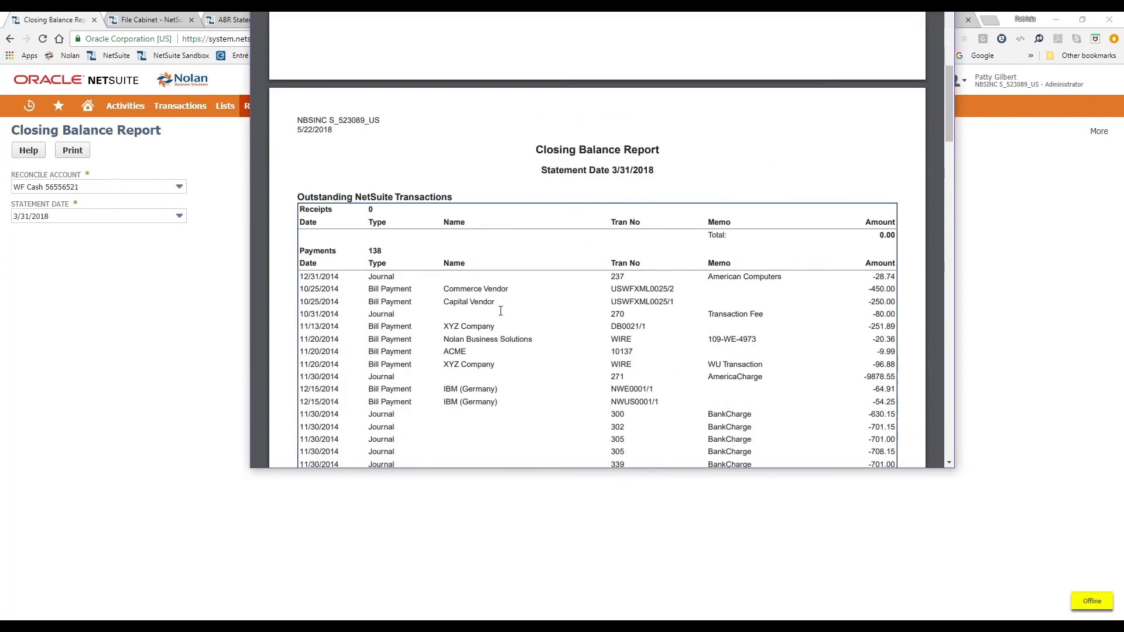
Step: Examine the outstanding payments in the printed Closing Balance report and return to the report page
scroll(501, 309, "down", 2)
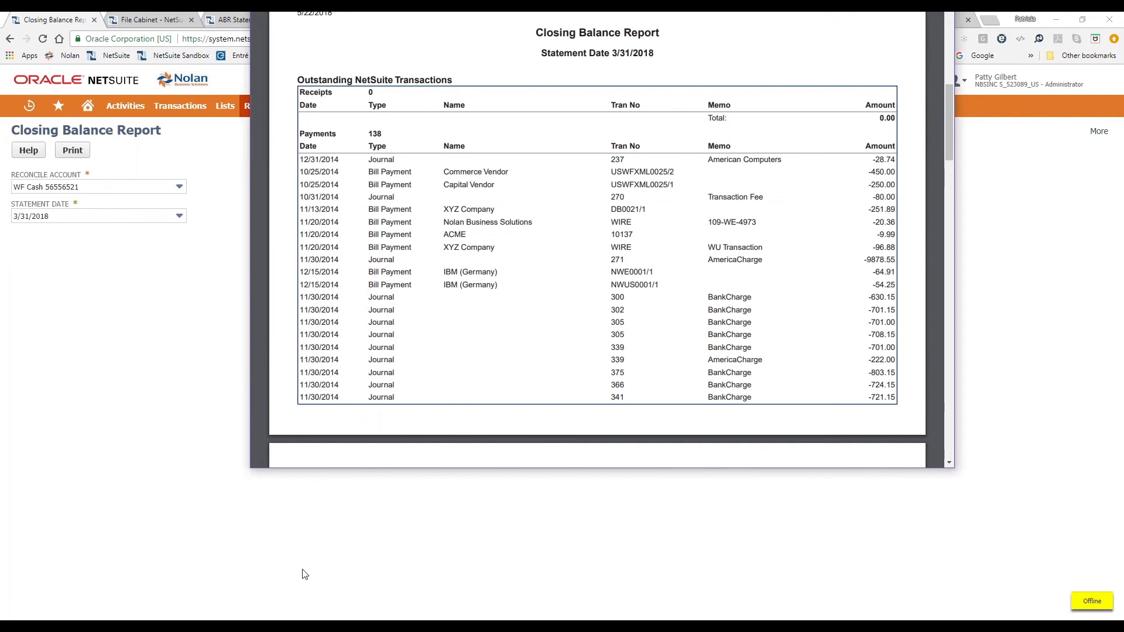
left_click(221, 576)
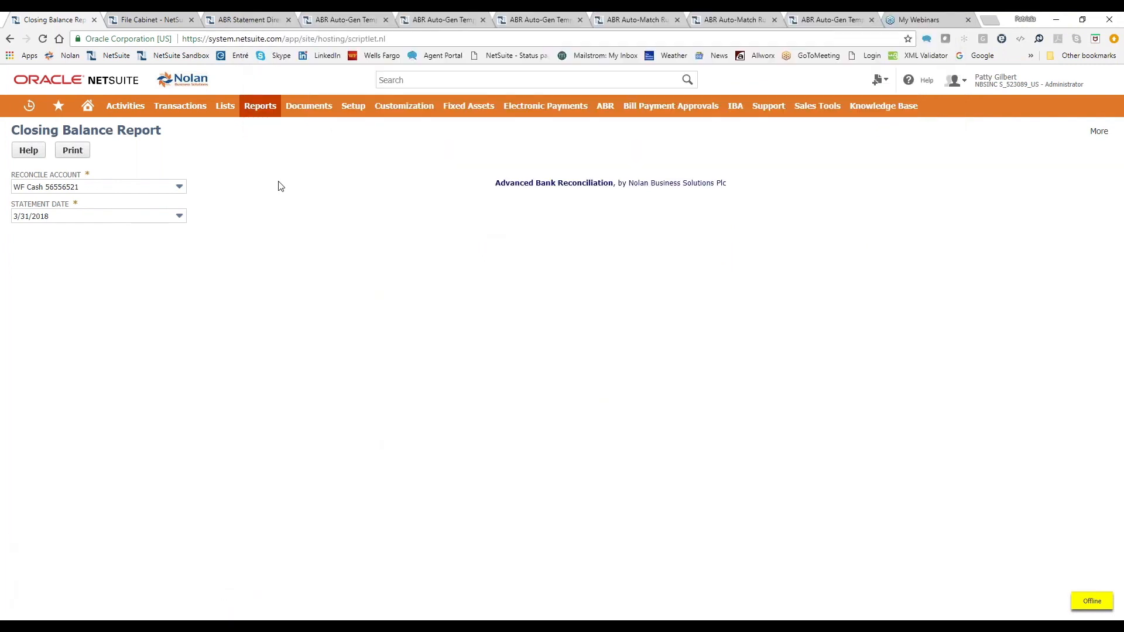
Step: Open bank statement reconciliation for the account "Wells Fargo Purchases Create Templates to create GL Trx"
mouse_move(609, 108)
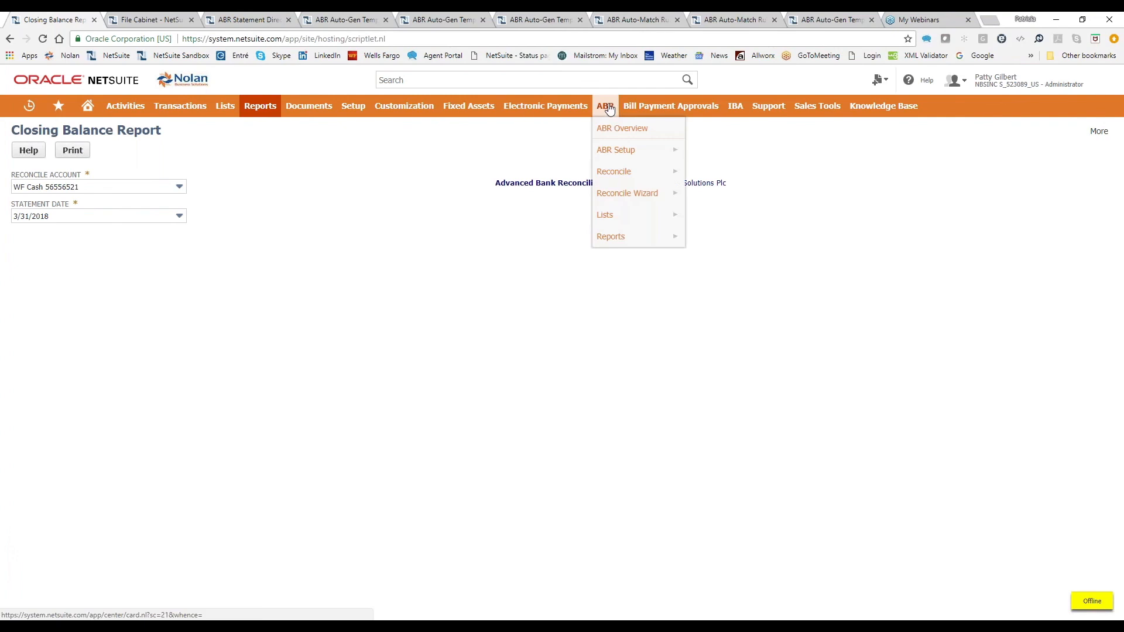
mouse_move(614, 168)
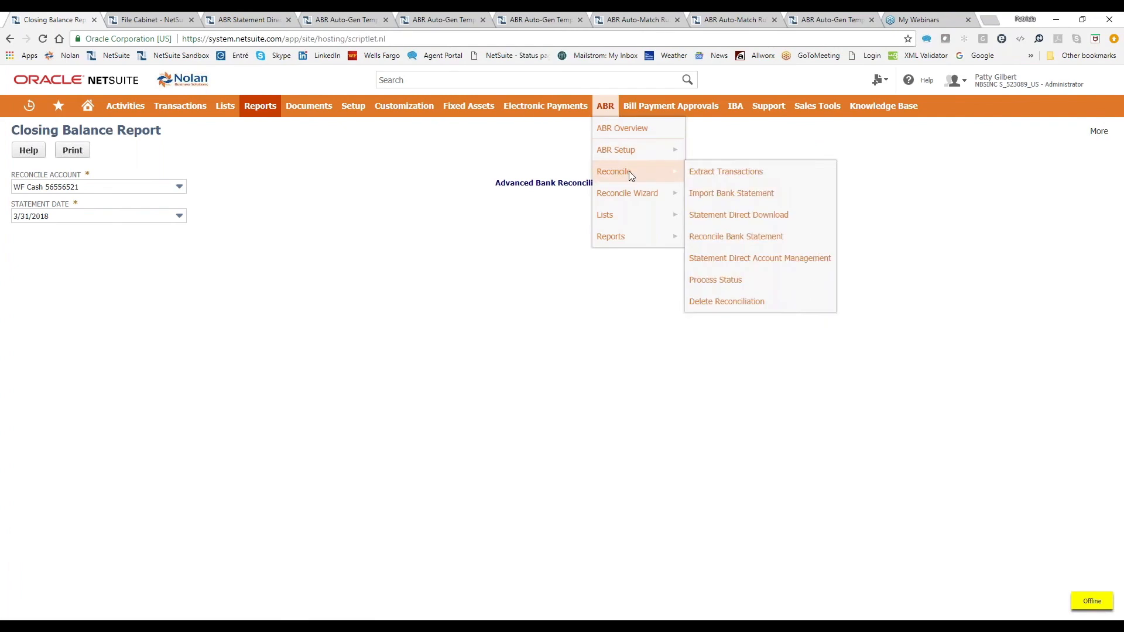
left_click(736, 239)
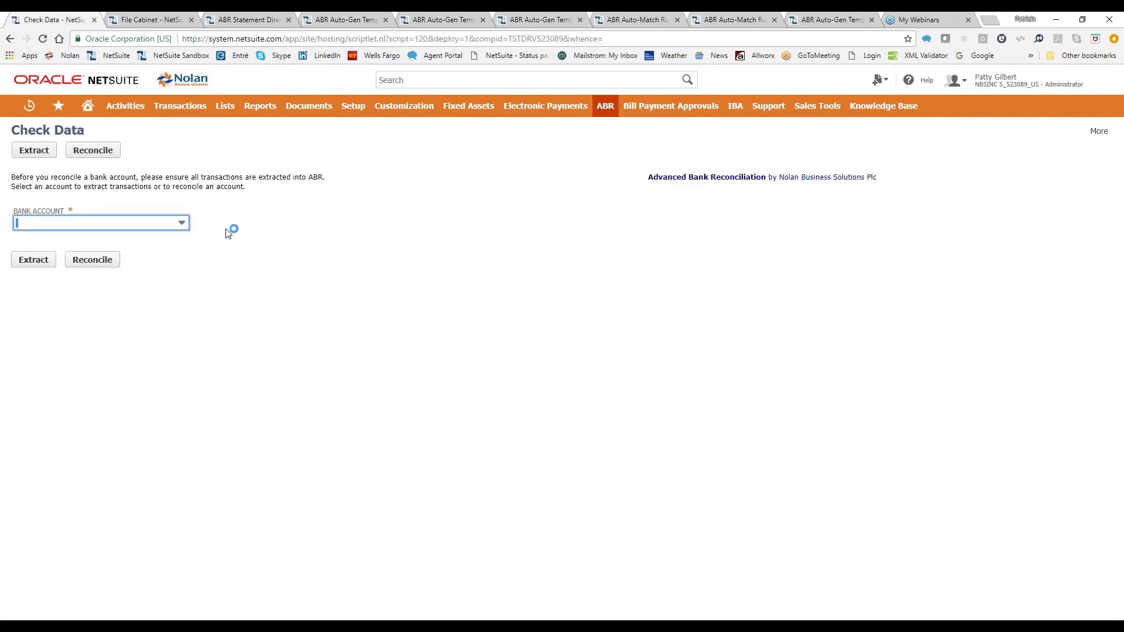
left_click(148, 226)
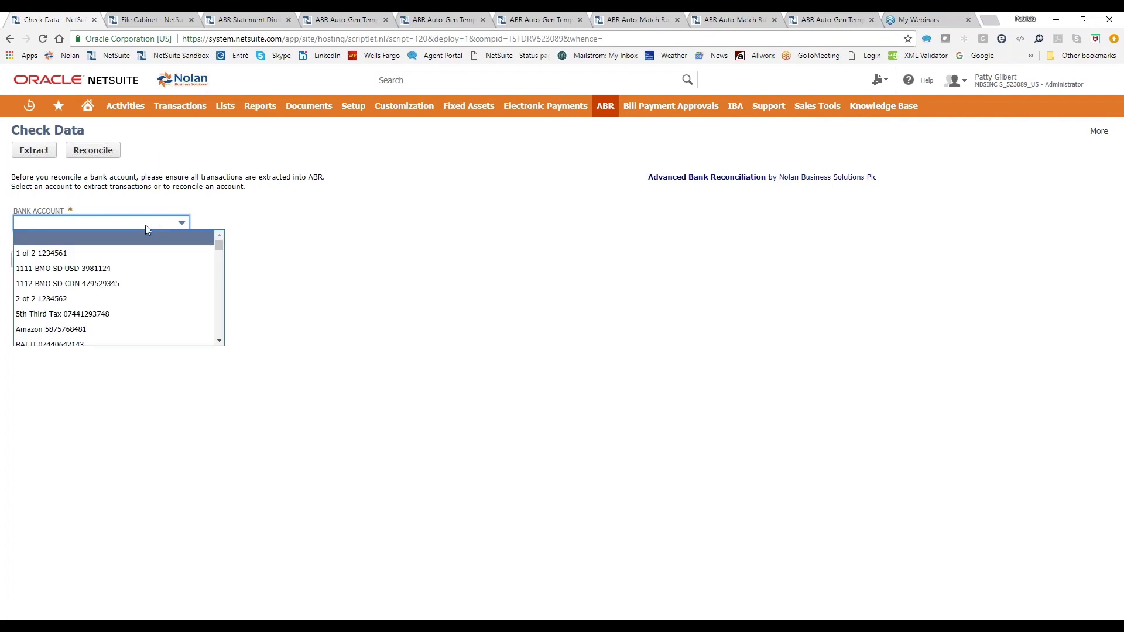
scroll(162, 273, "down", 5)
scroll(162, 273, "down", 10)
scroll(162, 274, "down", 8)
scroll(162, 273, "down", 4)
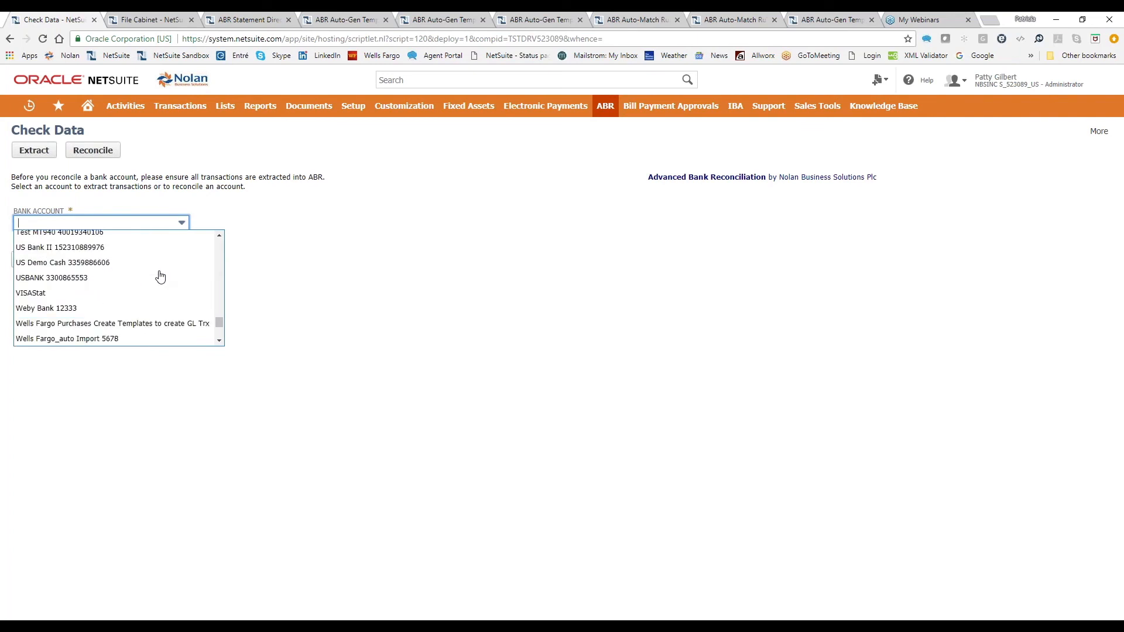
left_click(156, 324)
left_click(102, 263)
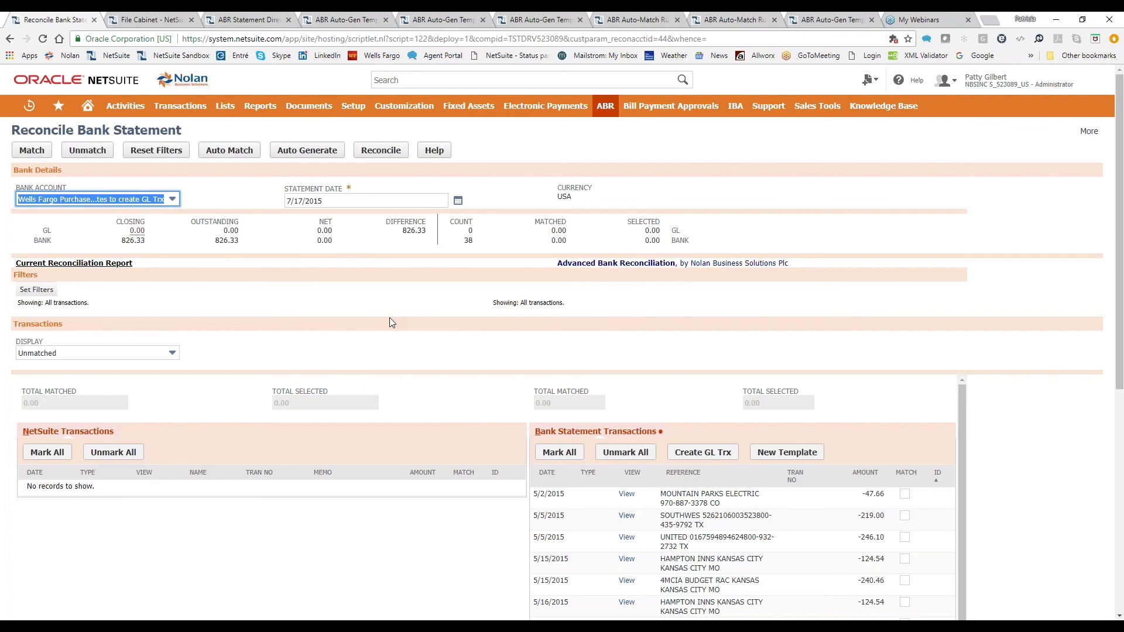
Step: Examine the unmatched bank statement transactions and compare them with the WFPURCH auto-gen template list
left_click_drag(1119, 364, 1119, 443)
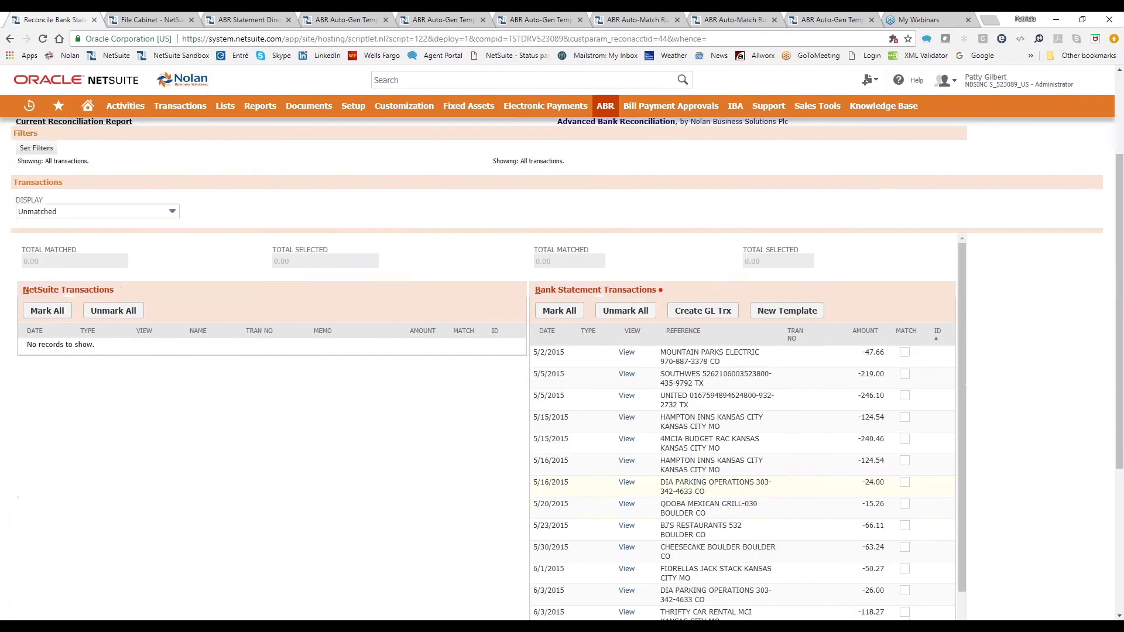
left_click(743, 21)
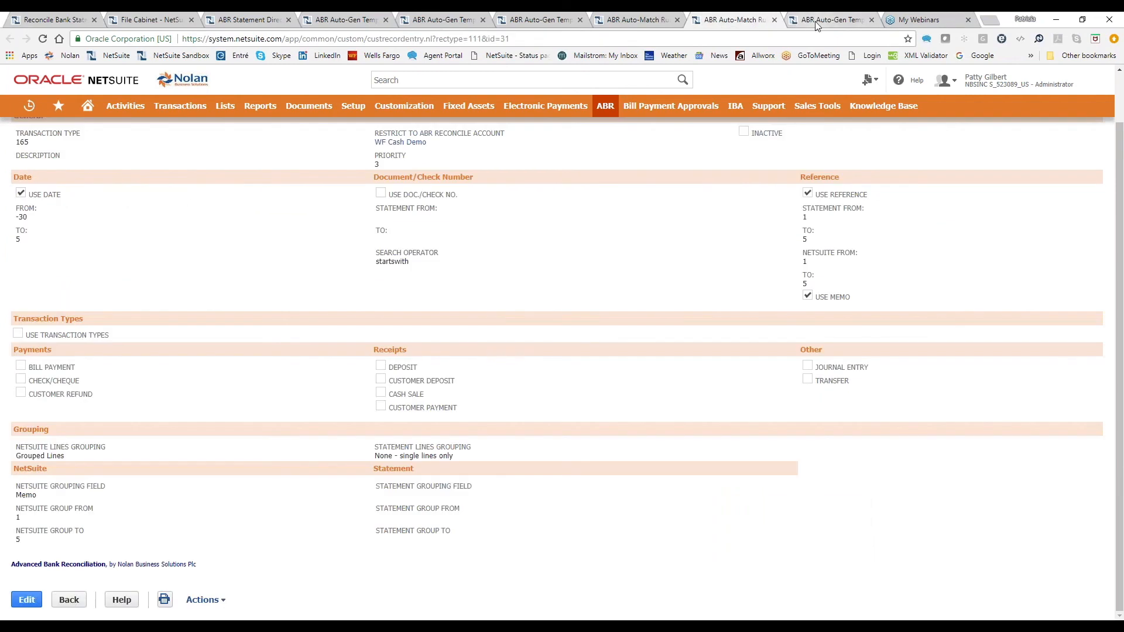
left_click(815, 21)
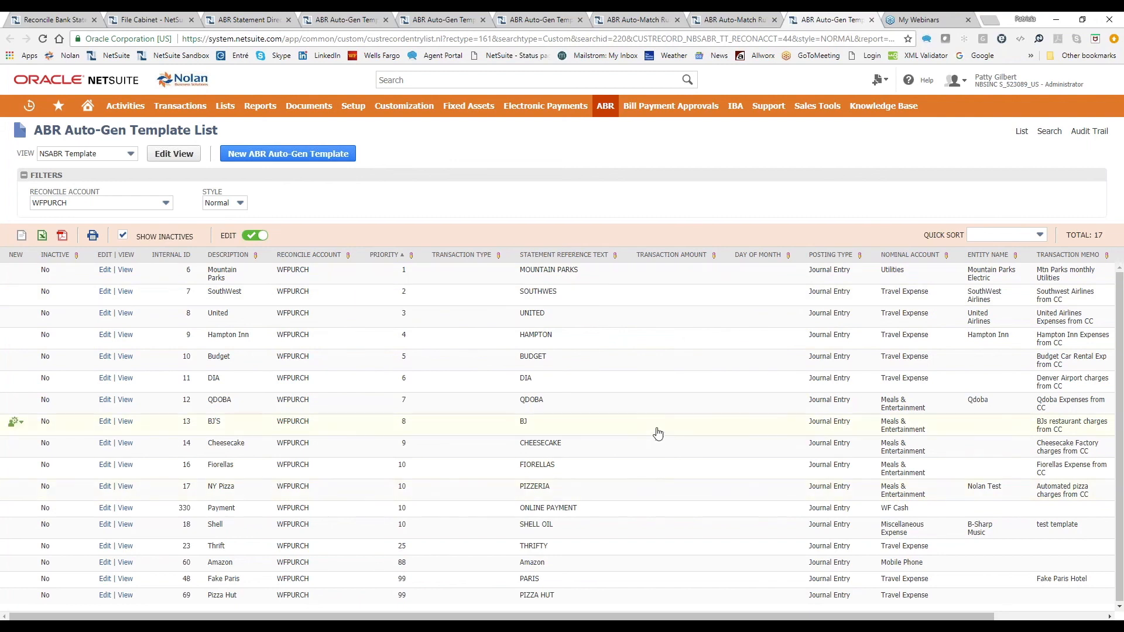
Step: Run Auto Generate on the Wells Fargo Purchases statement dated 7/17/2015
left_click(60, 22)
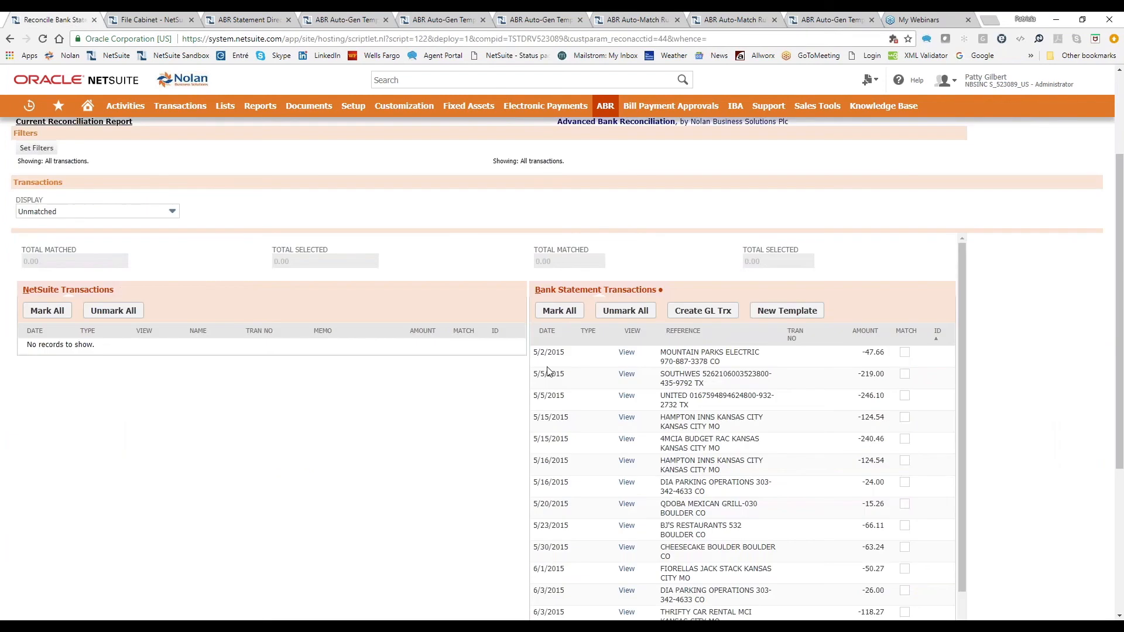
scroll(477, 450, "up", 1)
scroll(478, 450, "up", 1)
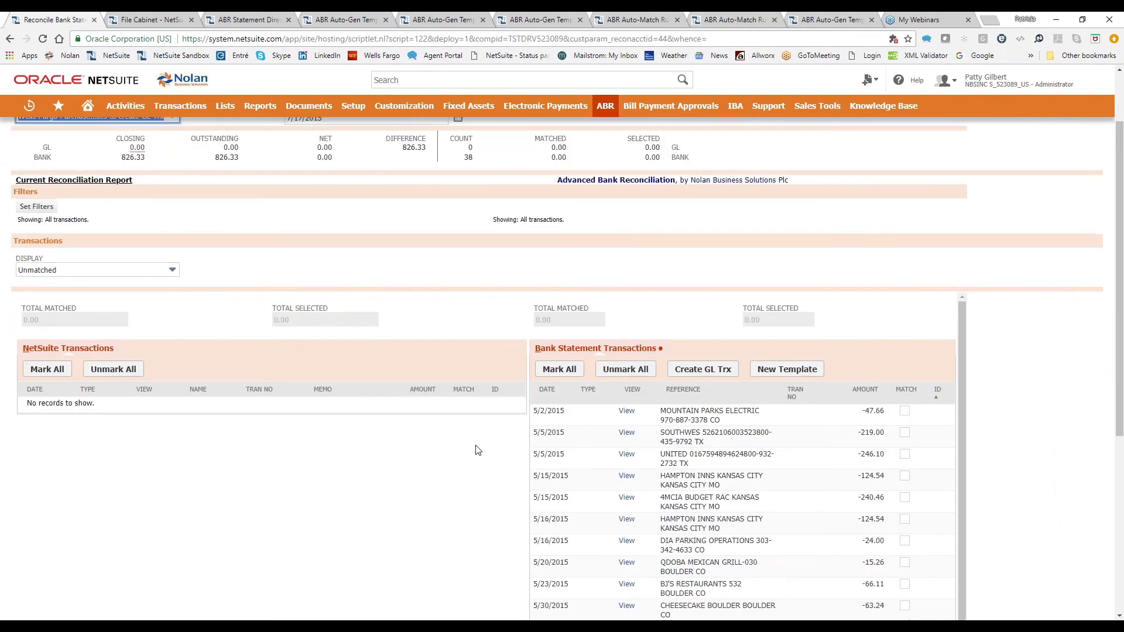
scroll(461, 427, "up", 3)
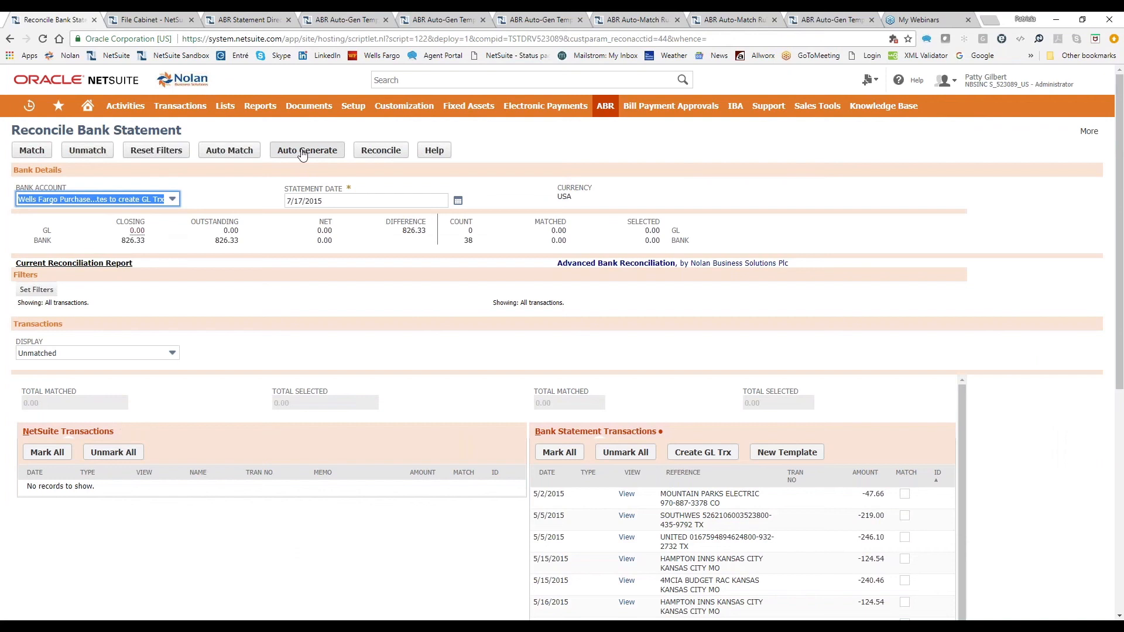
left_click(302, 151)
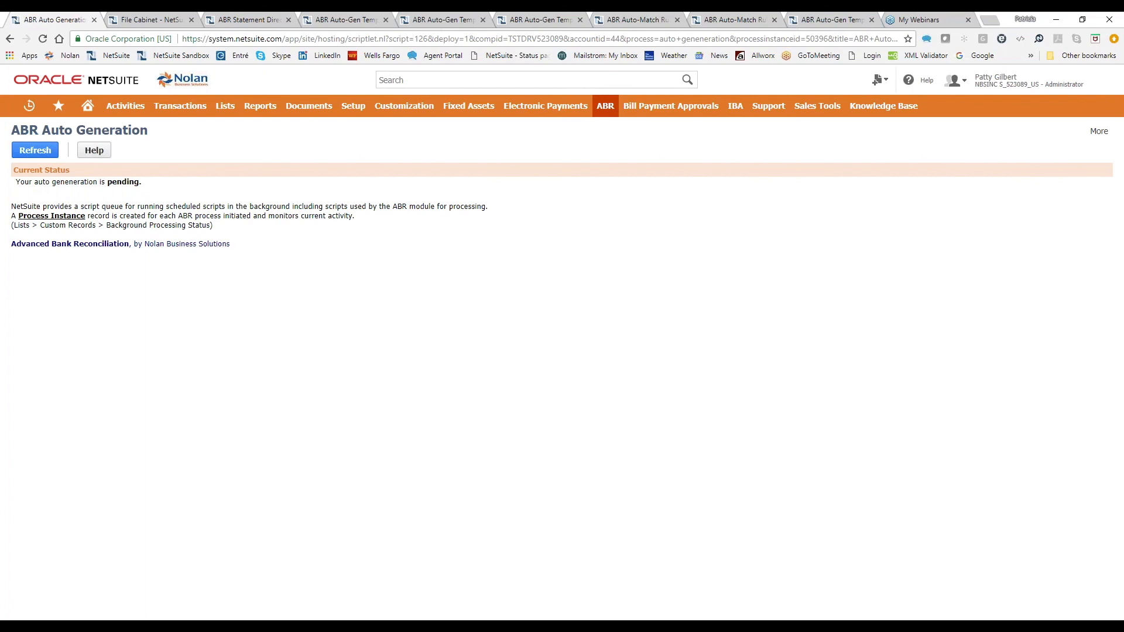
Step: Check the WFPURCH auto-gen template list again and refresh the auto generation status until the process completes
left_click(817, 24)
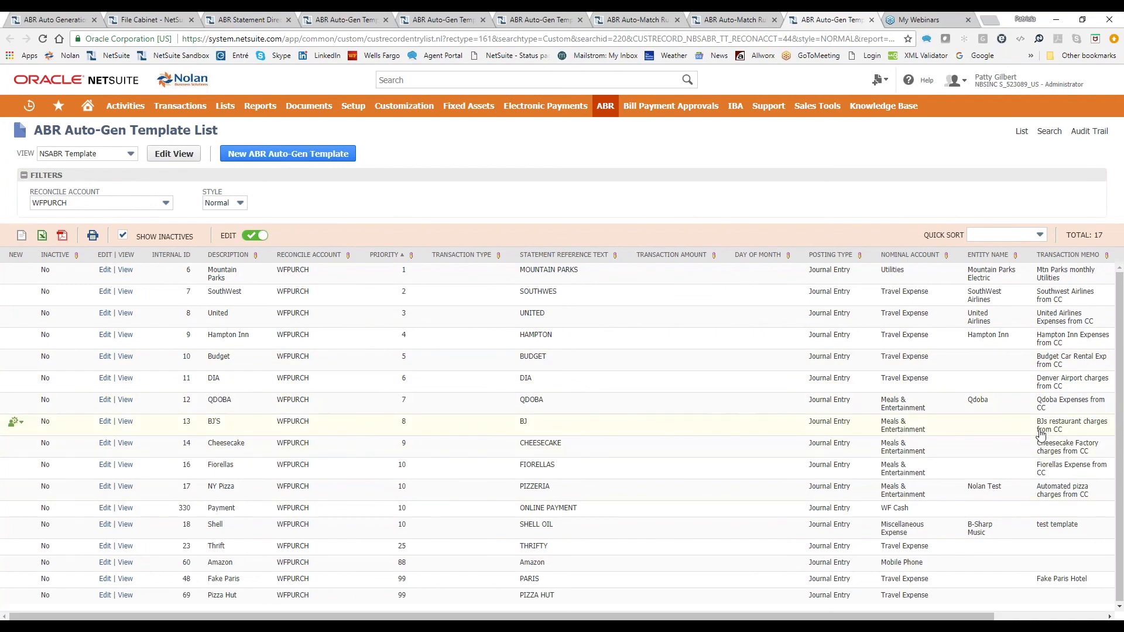
left_click(36, 21)
left_click(38, 150)
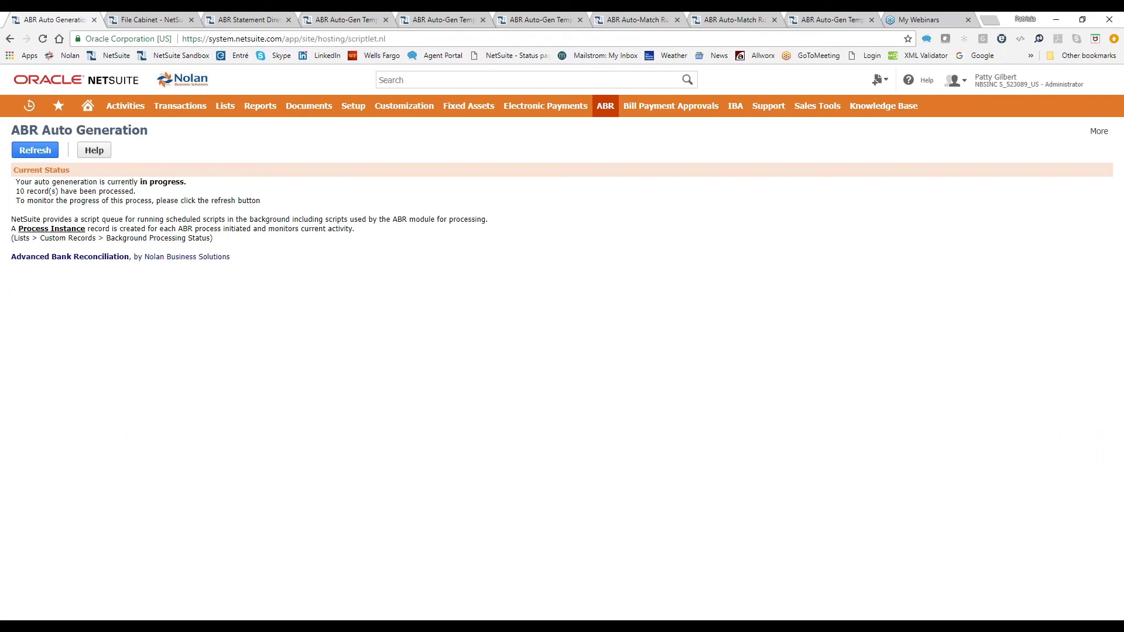
left_click(35, 150)
left_click(35, 150)
left_click(35, 150)
left_click(47, 153)
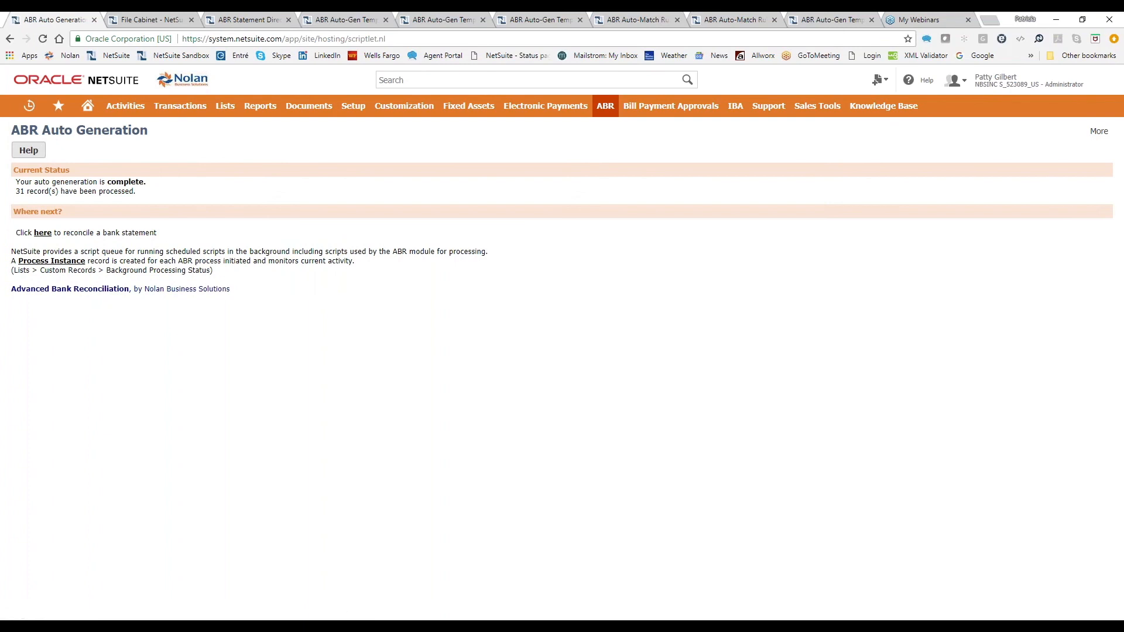
Step: Return to the Wells Fargo Purchases reconciliation and review the remaining unmatched transactions and matched totals
left_click(43, 233)
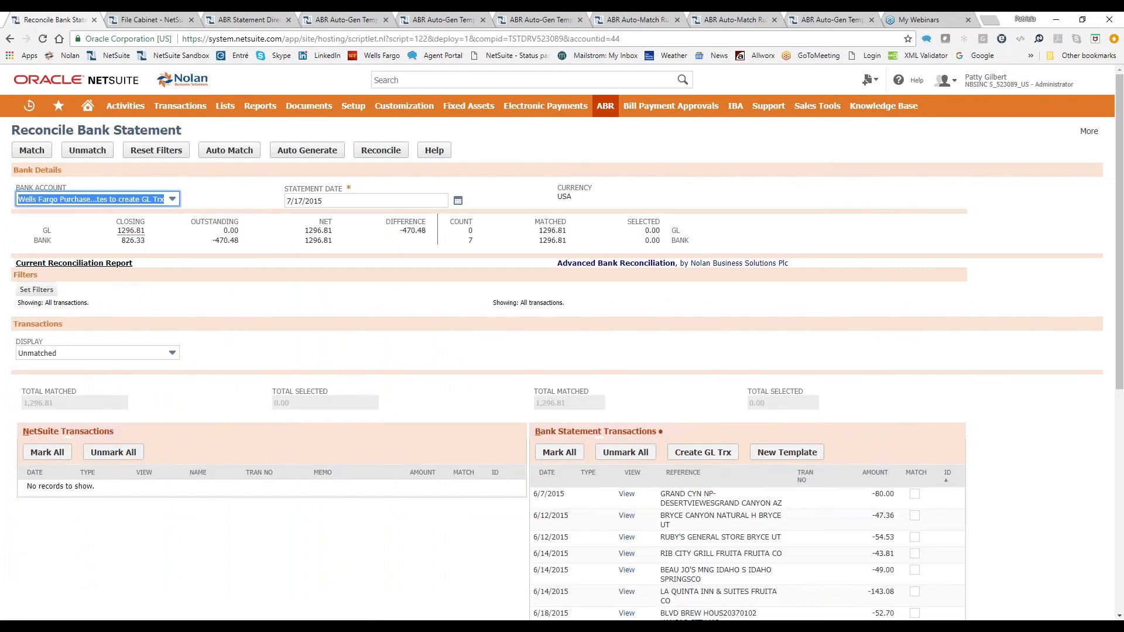
scroll(164, 316, "down", 1)
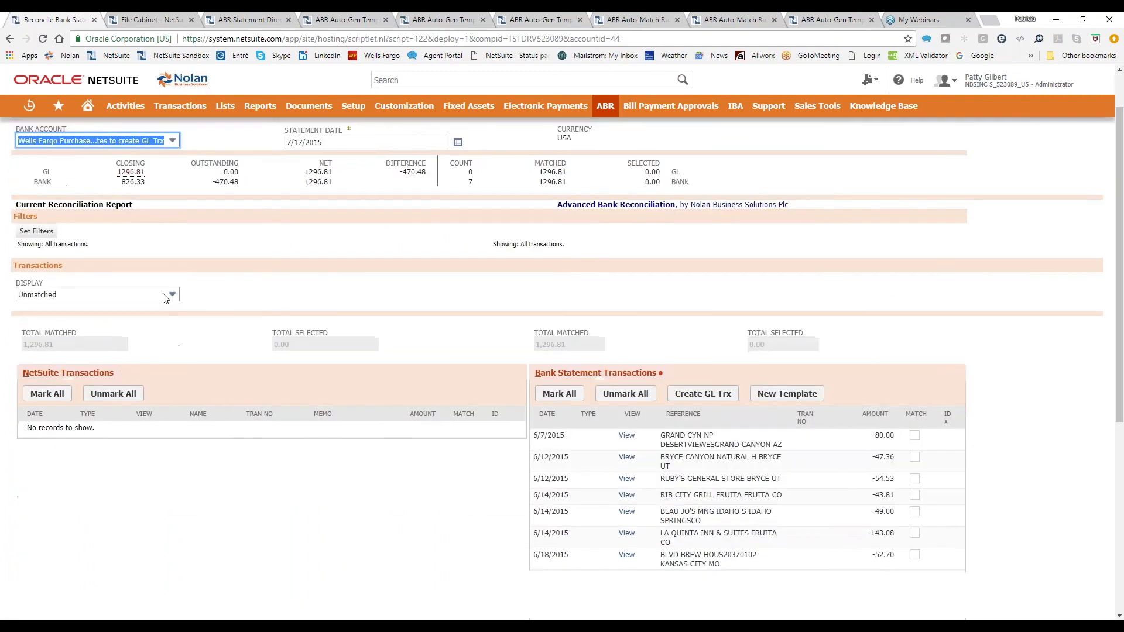
scroll(230, 291, "up", 1)
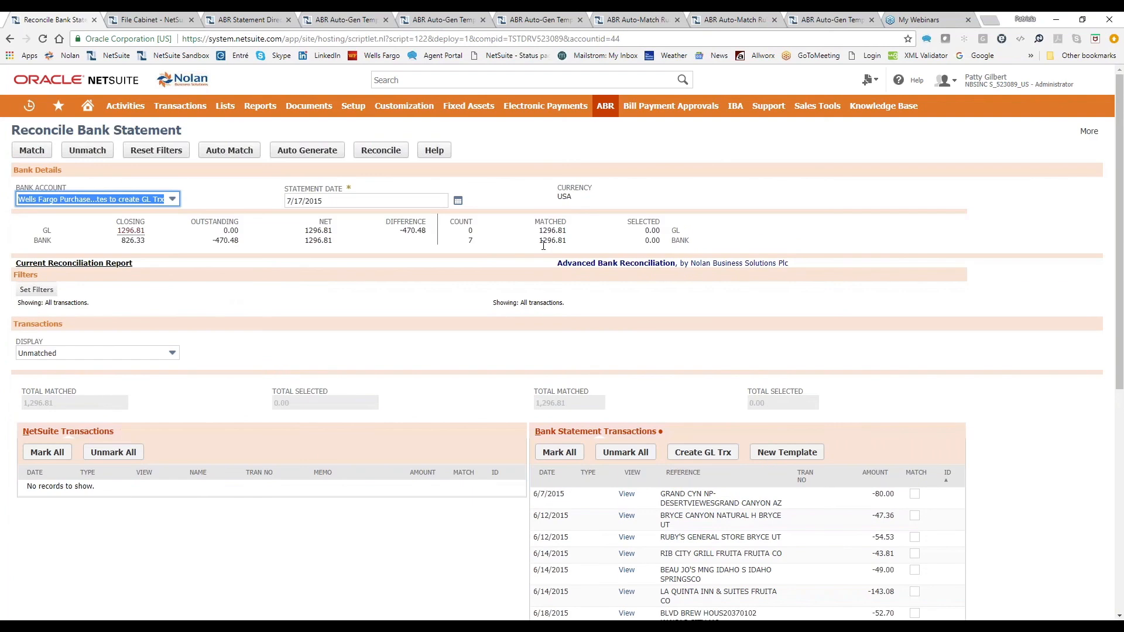
Step: Display the matched transactions, sort them by descending match ID, and compare the generated journals with the bank statement lines
left_click(98, 355)
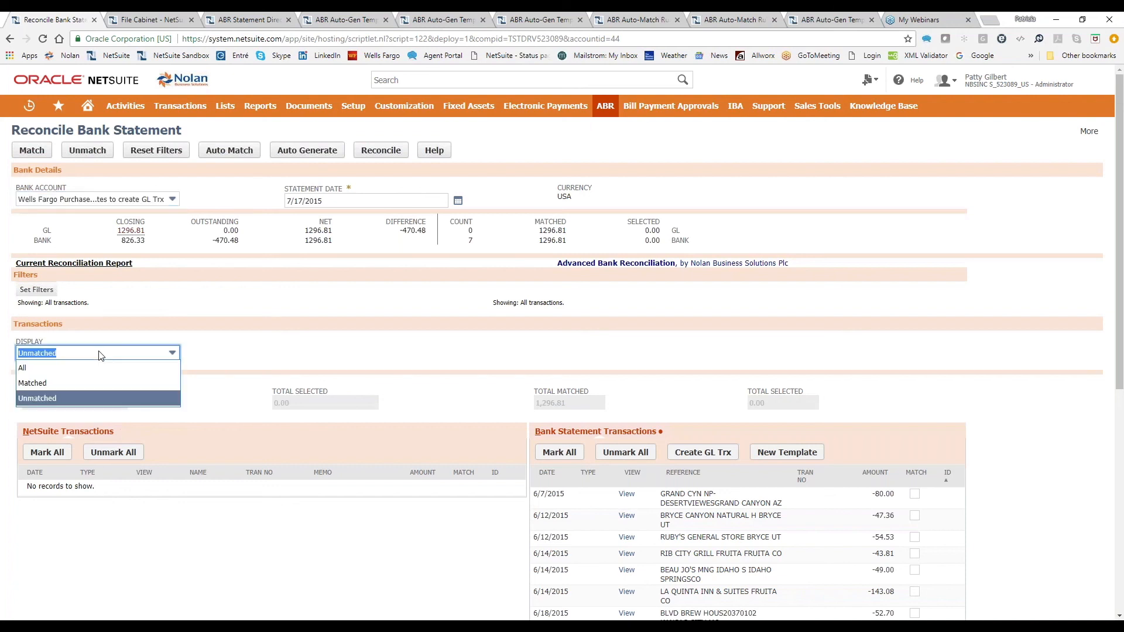
left_click(86, 390)
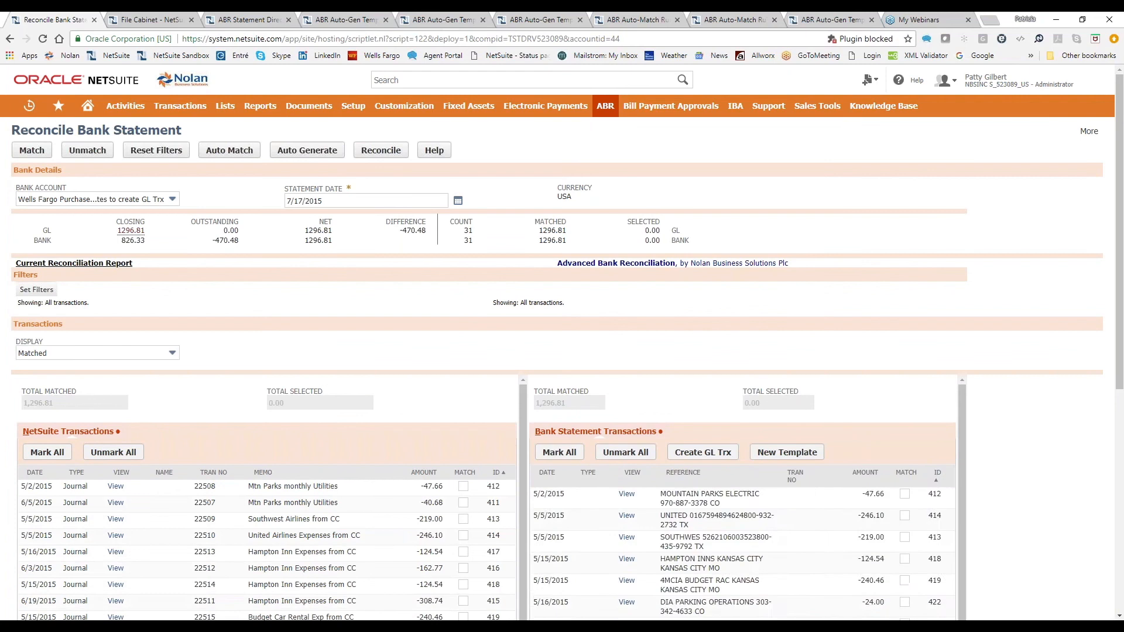
left_click(937, 473)
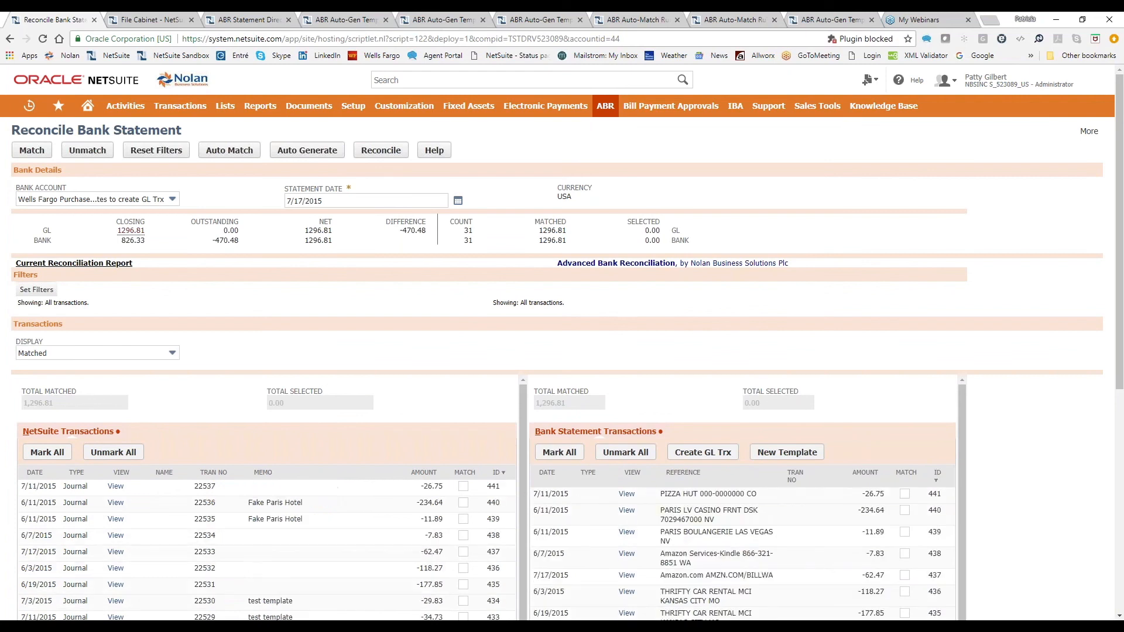
left_click_drag(1119, 350, 1119, 439)
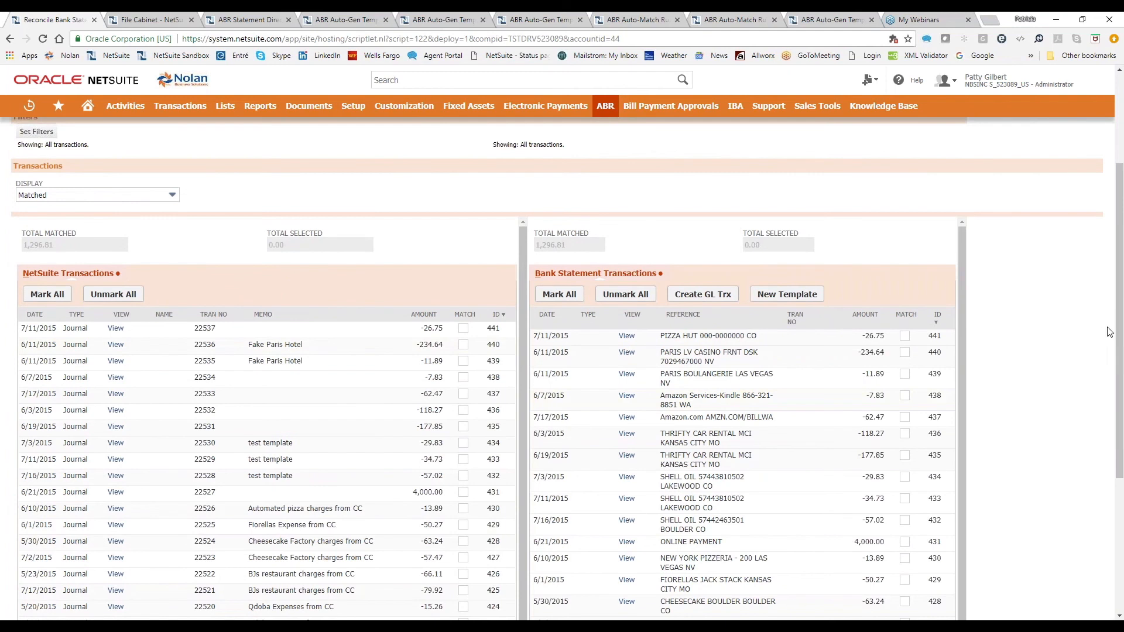
left_click_drag(1119, 323, 1119, 407)
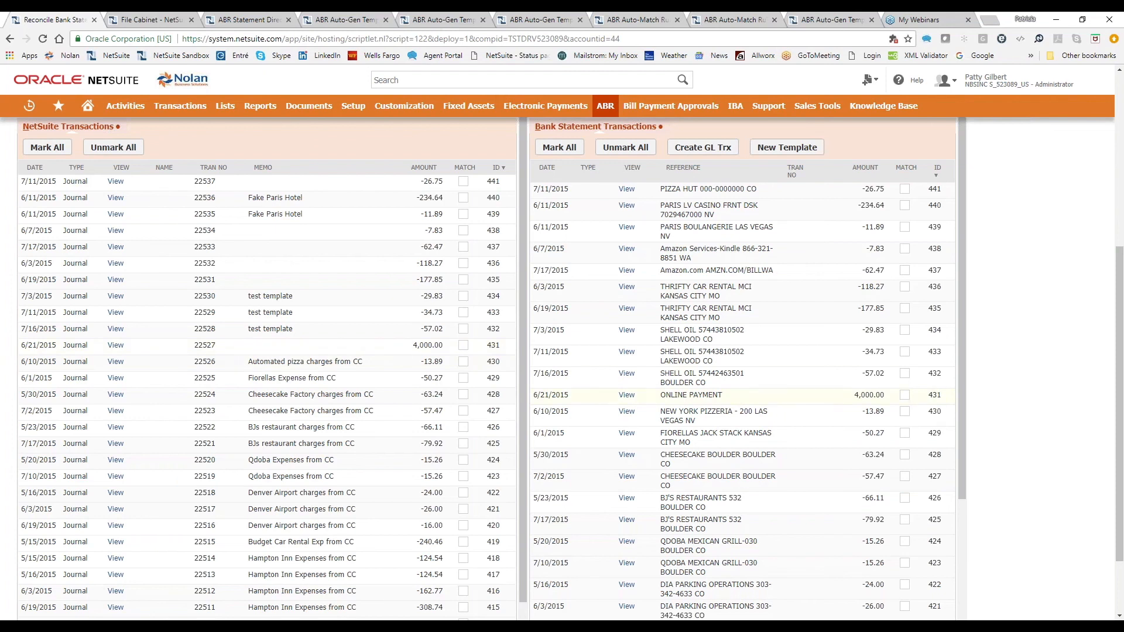
scroll(756, 477, "down", 3)
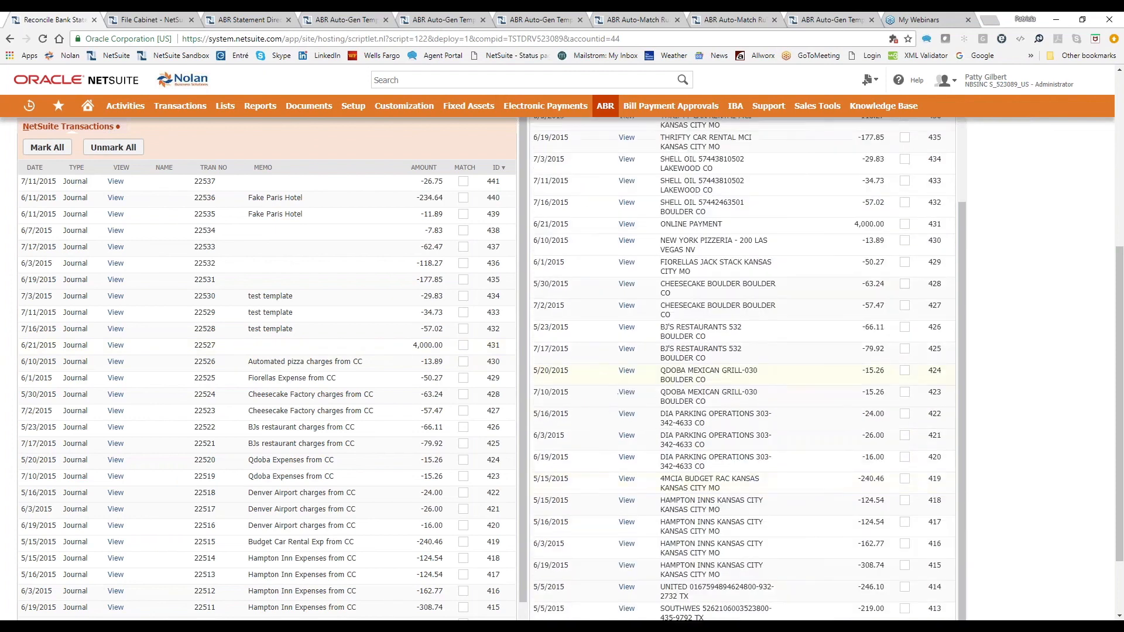
scroll(380, 432, "down", 1)
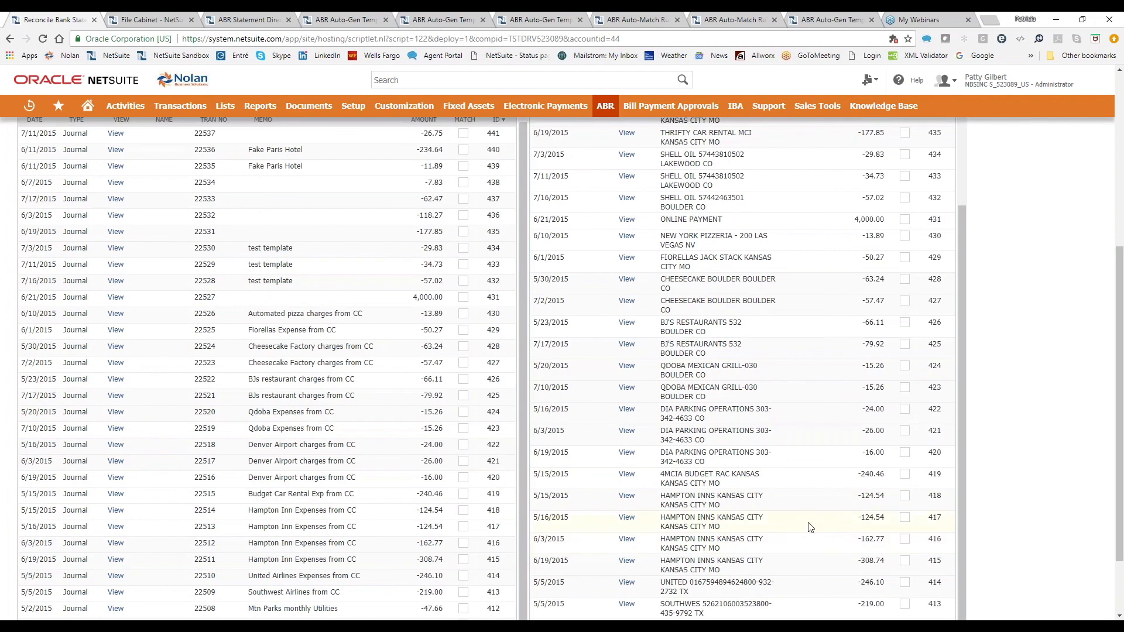
left_click(906, 497)
left_click(463, 512)
left_click(463, 510)
left_click(905, 495)
Step: Display the unmatched transactions and mark the 6/7/2015 Grand Canyon bank statement line of -80.00
scroll(329, 366, "up", 1)
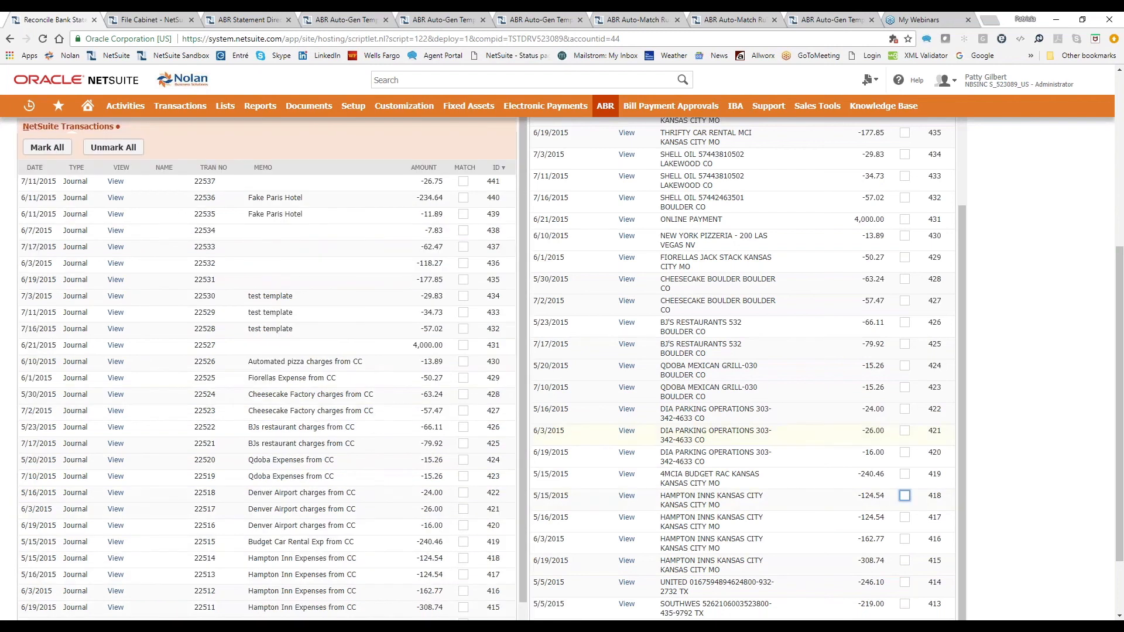
scroll(764, 445, "up", 3)
scroll(381, 390, "up", 5)
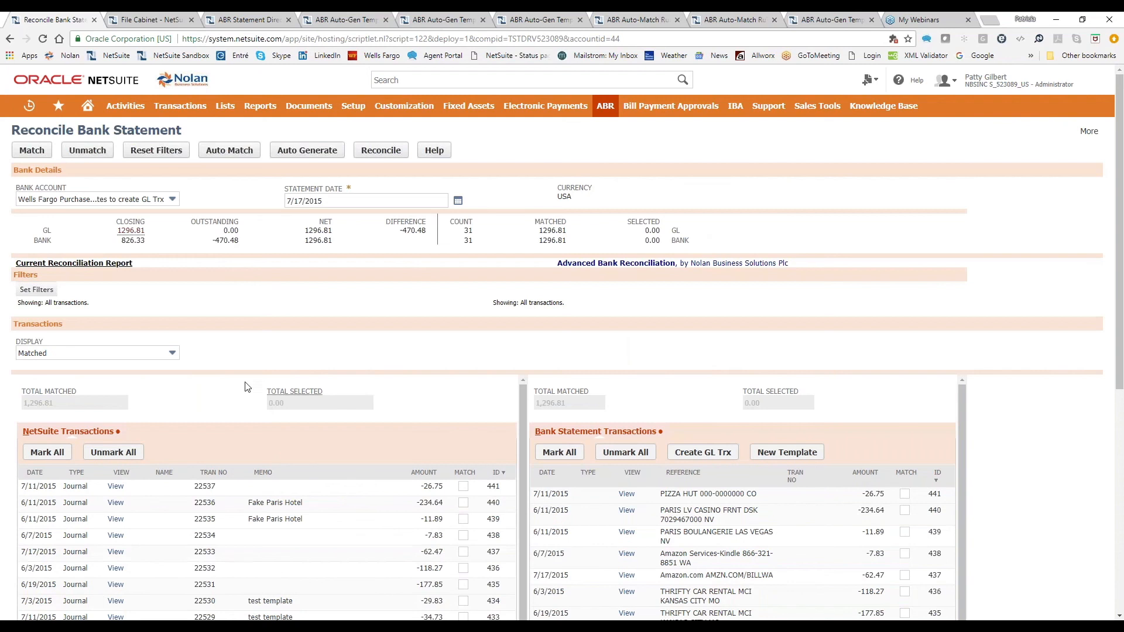
left_click(140, 354)
left_click(123, 398)
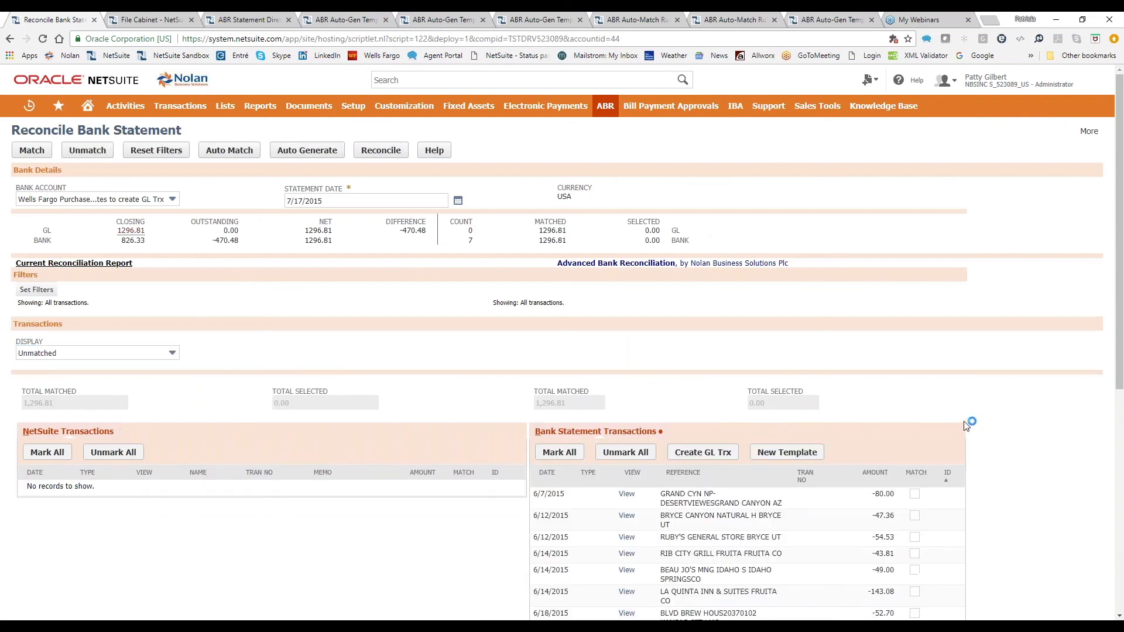
scroll(1118, 355, "down", 2)
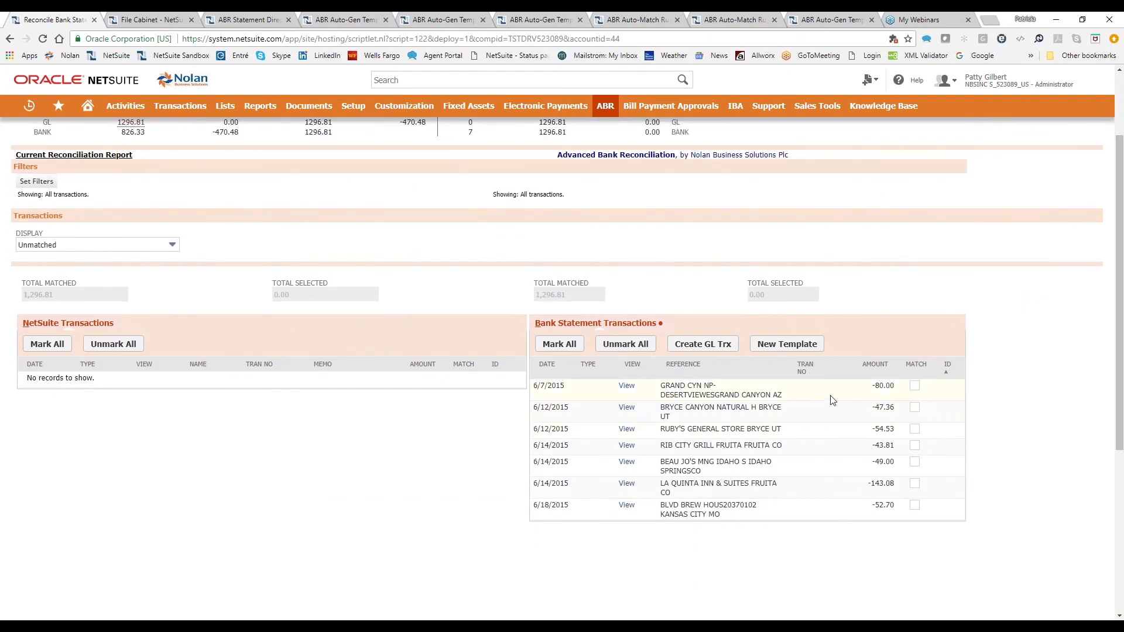
left_click(914, 386)
left_click(915, 408)
left_click(914, 430)
left_click(915, 447)
left_click(915, 447)
left_click(914, 430)
left_click(914, 408)
Step: Mark the La Quinta Inn & Suites line and start a new auto-gen template with description La Quinta and priority 20
left_click(914, 484)
left_click(804, 349)
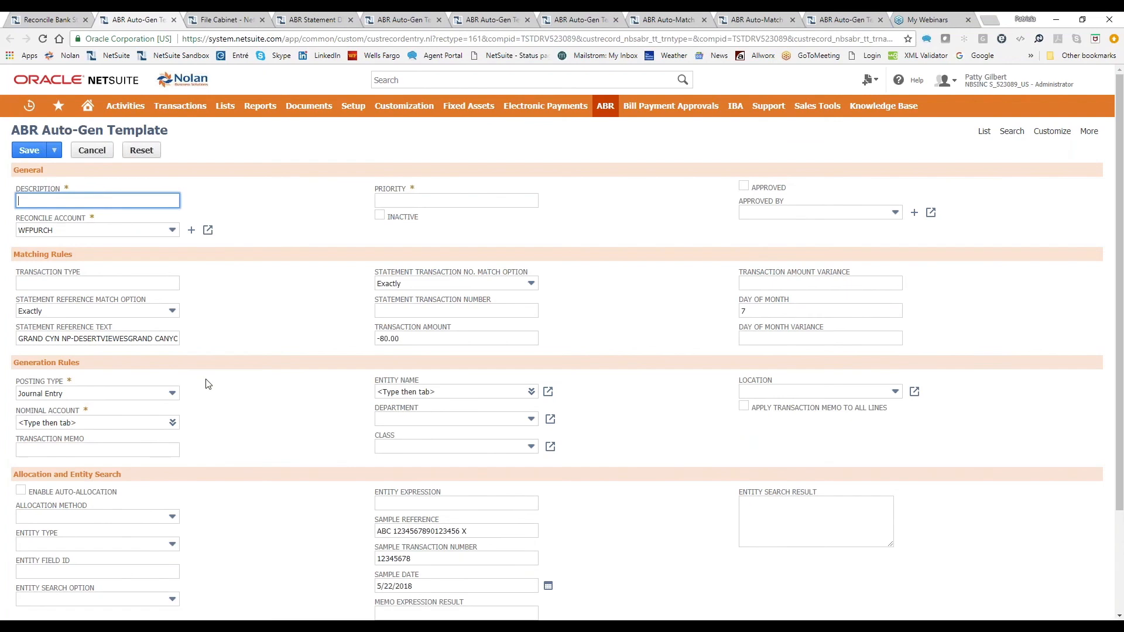
type("La Quinta")
left_click(416, 203)
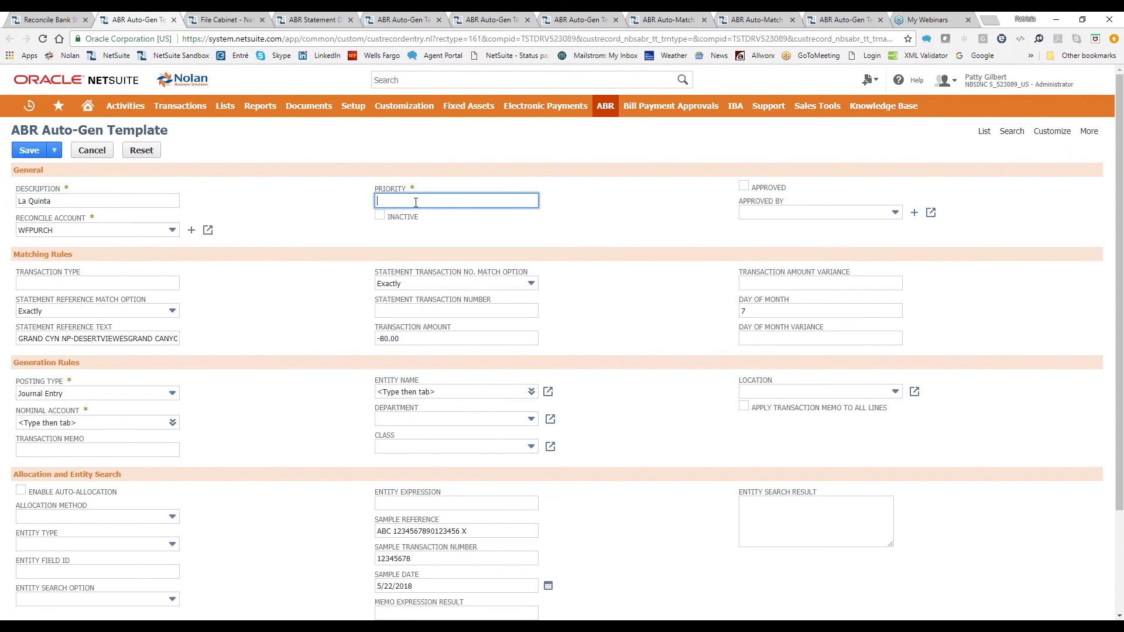
type("20")
key("Tab")
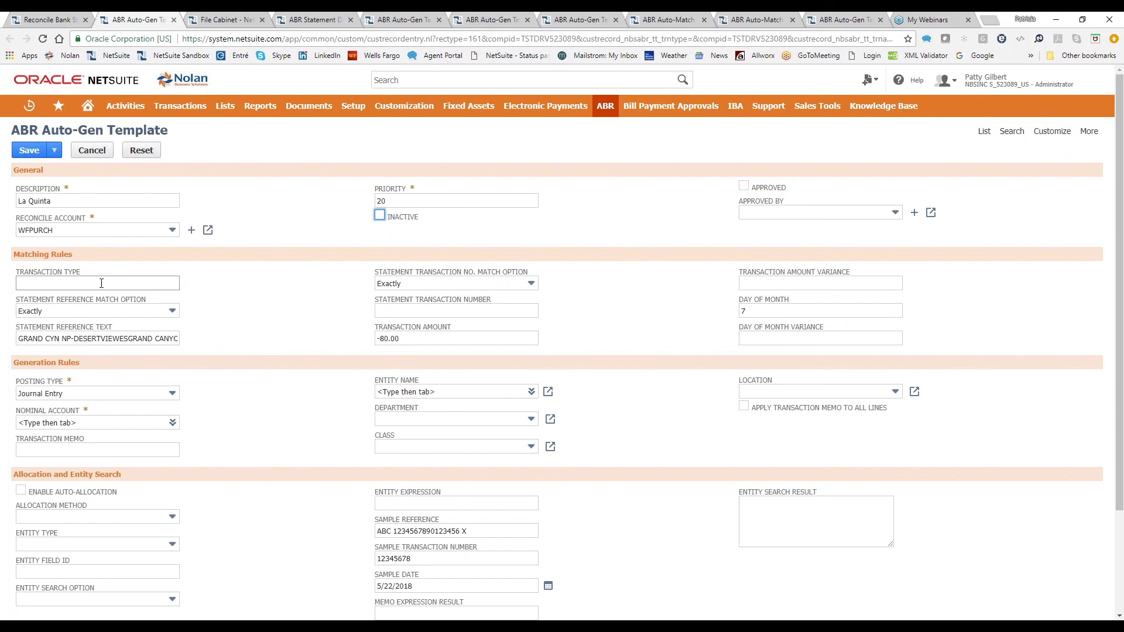
Step: Set the template's statement reference match option to Contains and shorten the reference text to GRAND
left_click(83, 314)
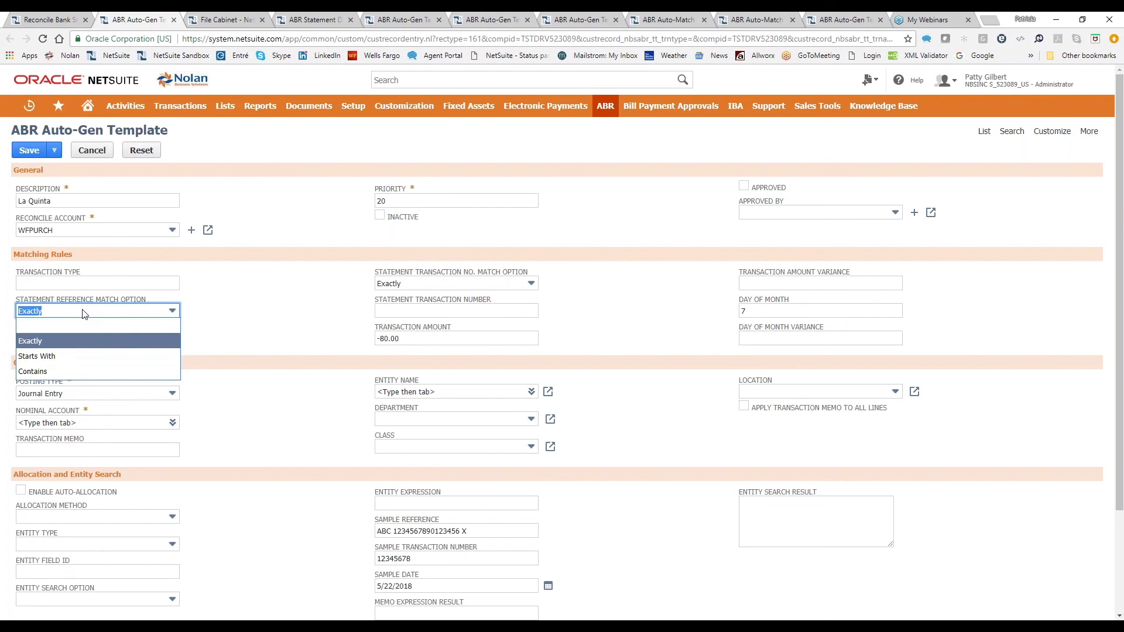
left_click(76, 373)
left_click_drag(27, 339, 223, 343)
key("Delete")
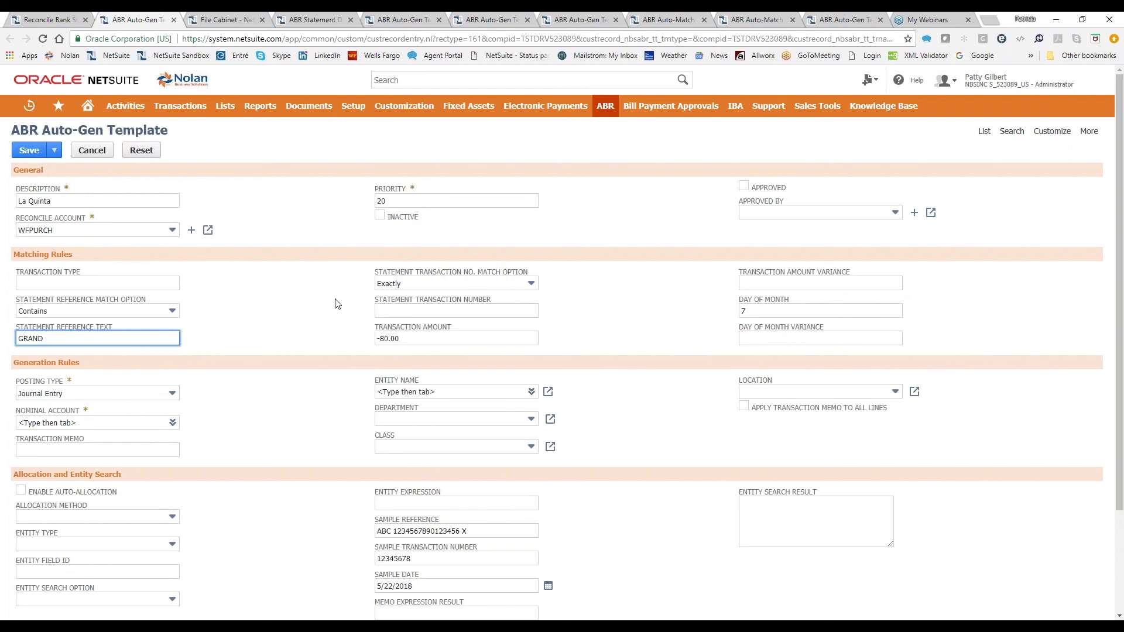
Step: Clear the template's statement transaction number match option, transaction amount and day of month
left_click(410, 284)
left_click(415, 297)
left_click(415, 339)
left_click_drag(403, 338, 360, 341)
key("BackSpace")
key("Tab")
key("Tab")
key("BackSpace")
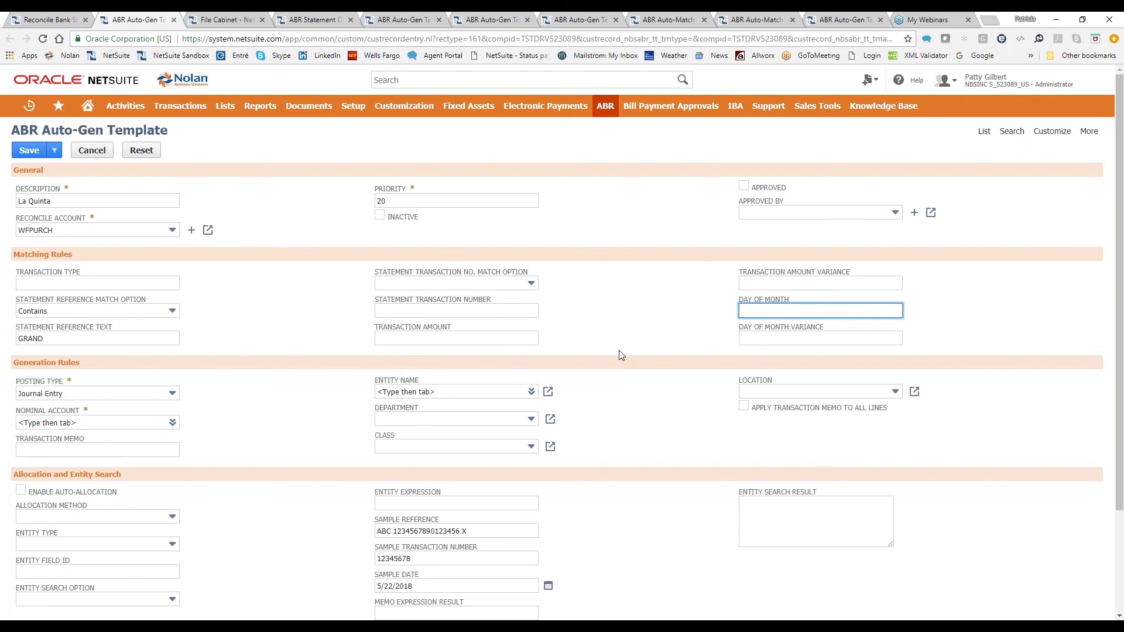
Step: Set the nominal account to Travel Expense and save the auto-gen template
left_click(154, 422)
type("tra")
key("BackSpace")
key("BackSpace")
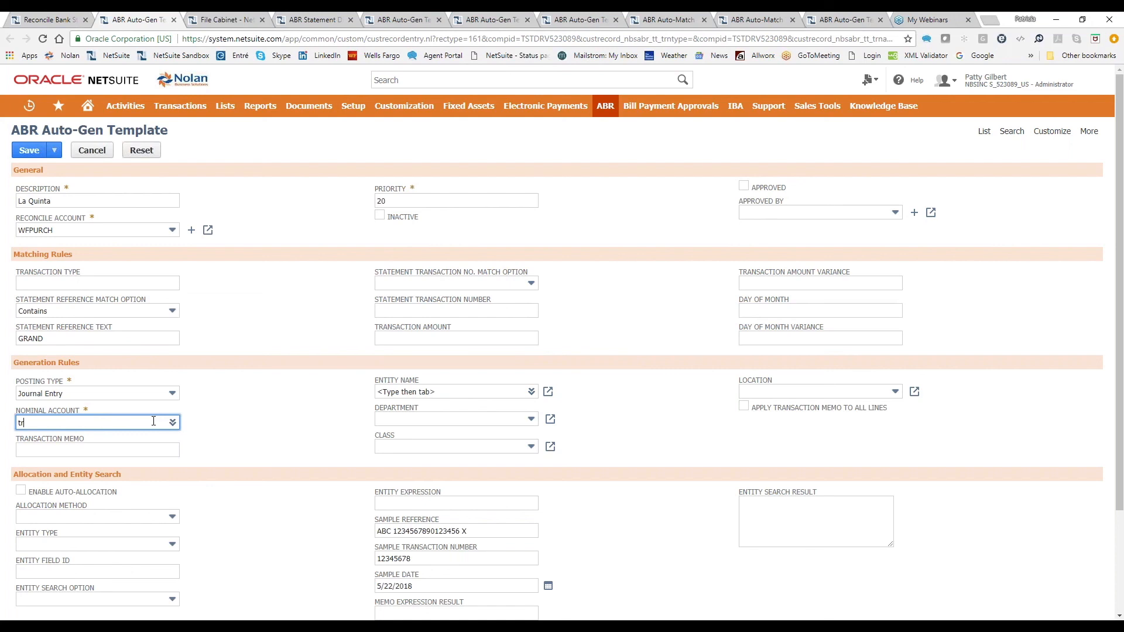
type("ra")
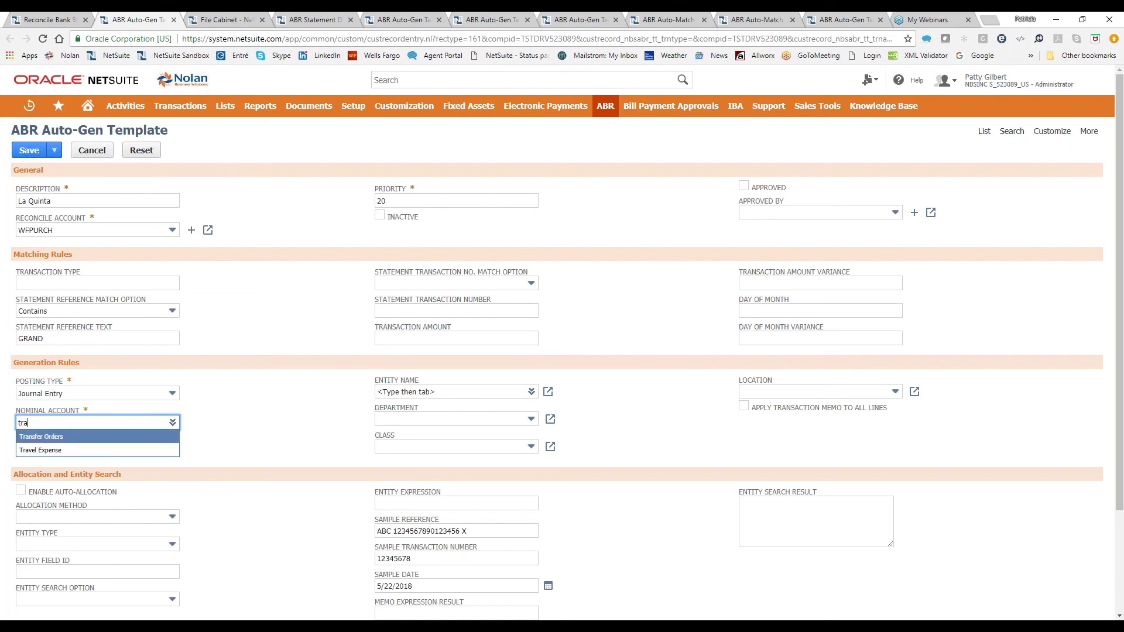
left_click(76, 451)
key("Tab")
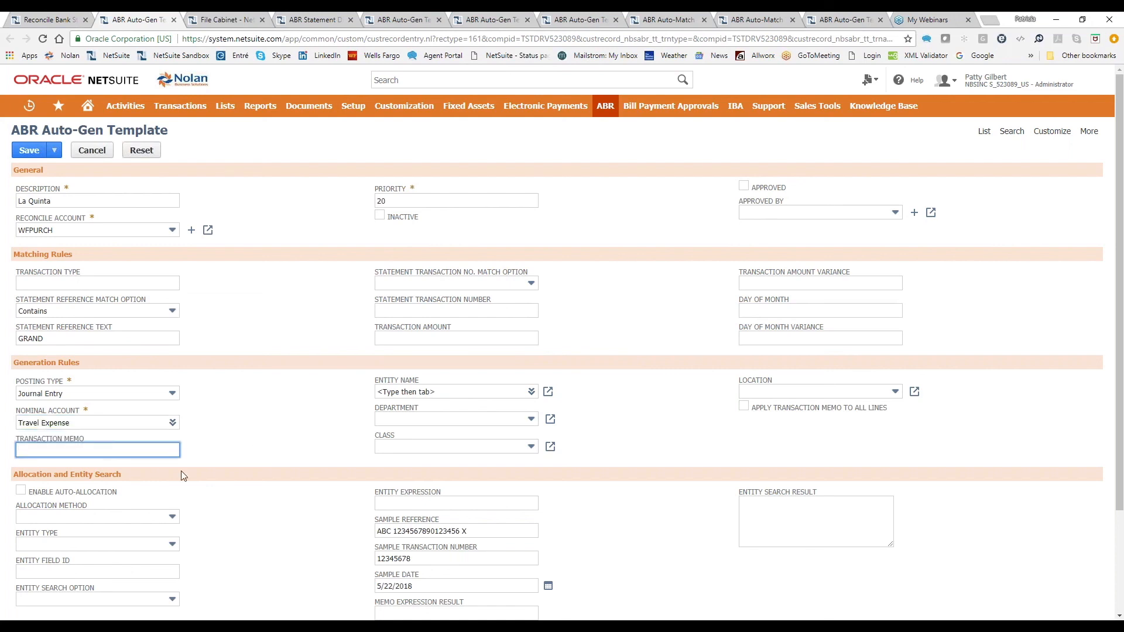
left_click(22, 153)
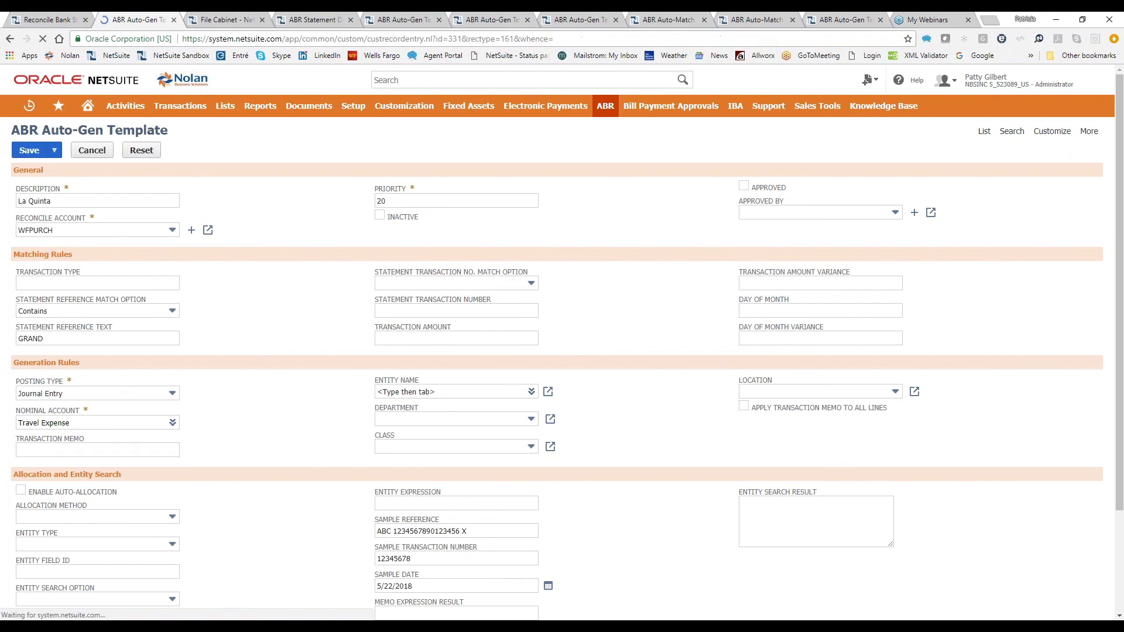
Step: Return to the bank statement reconciliation and switch the bank account to PayPal
left_click(43, 20)
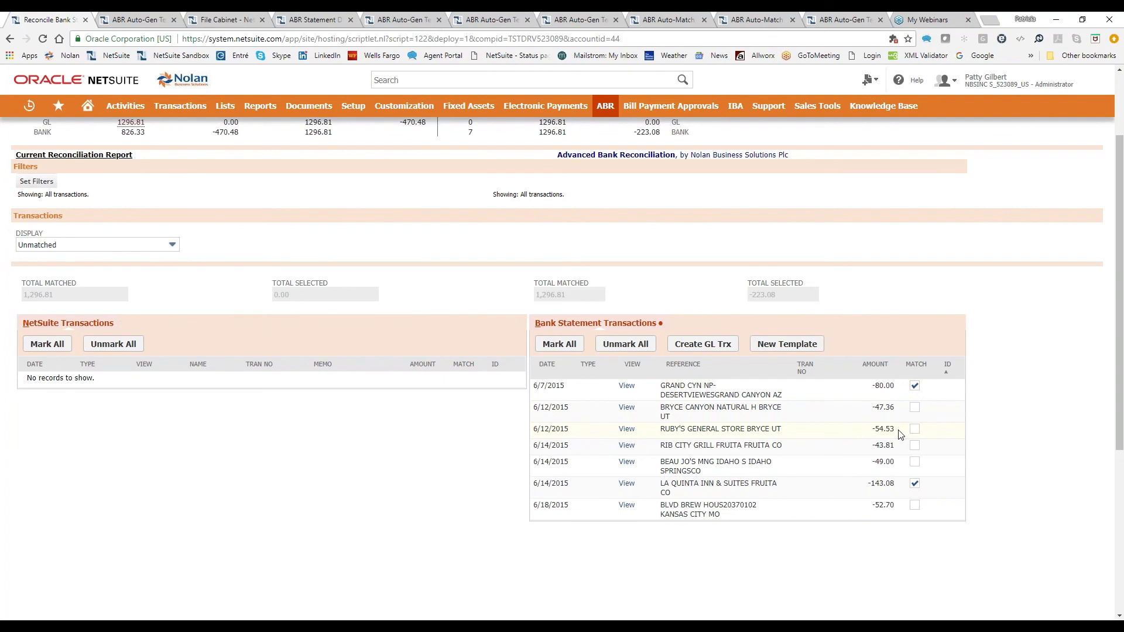
scroll(410, 494, "up", 2)
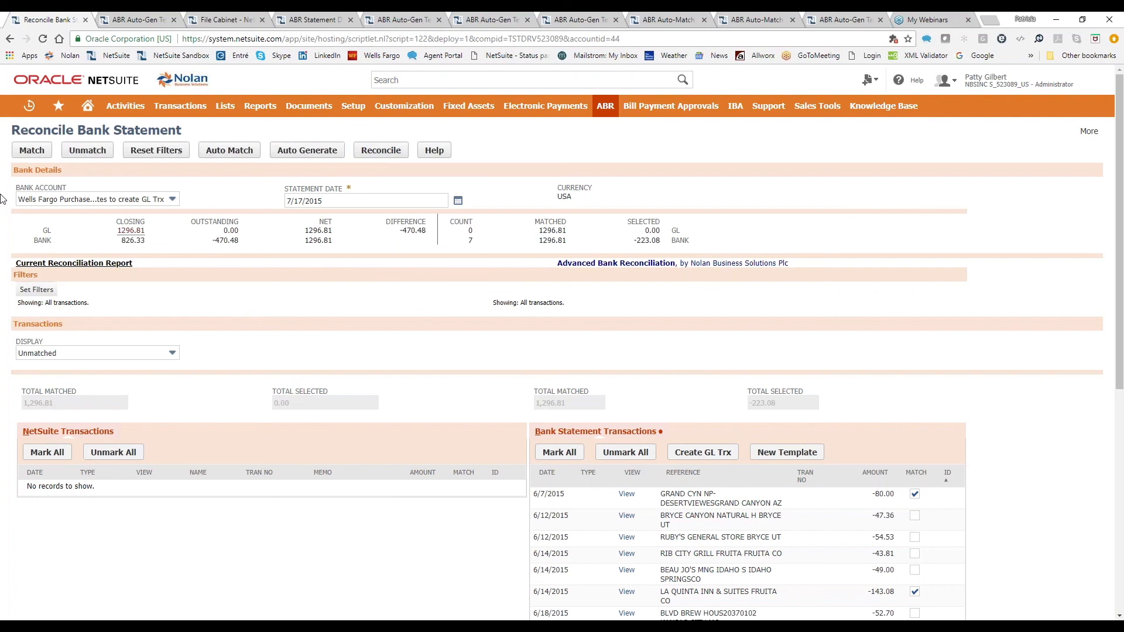
left_click(78, 201)
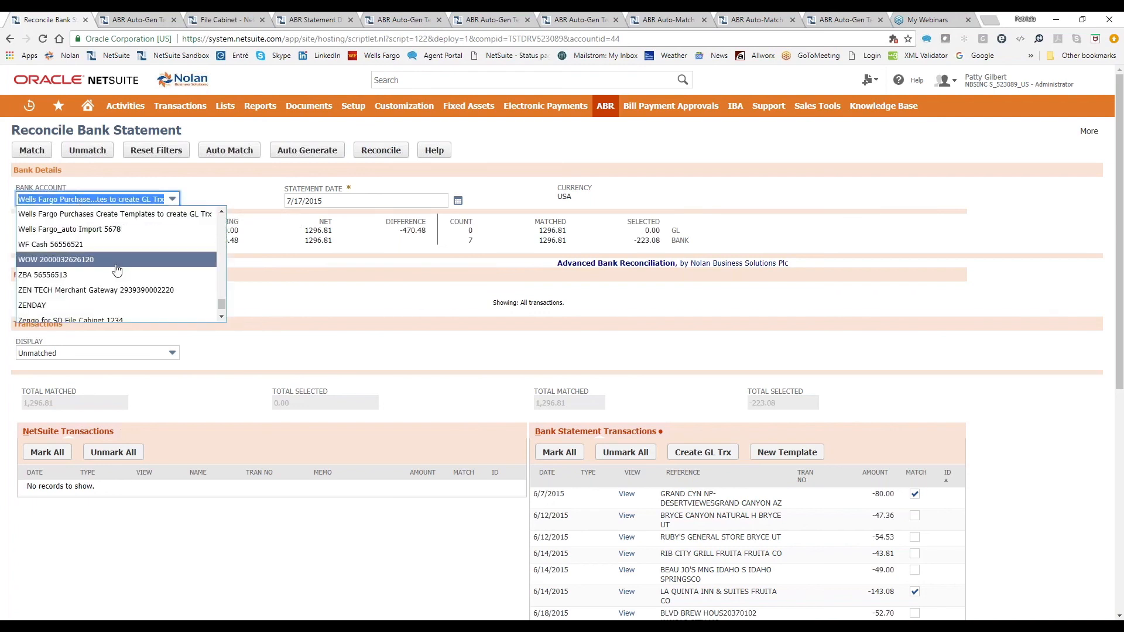
scroll(117, 270, "up", 10)
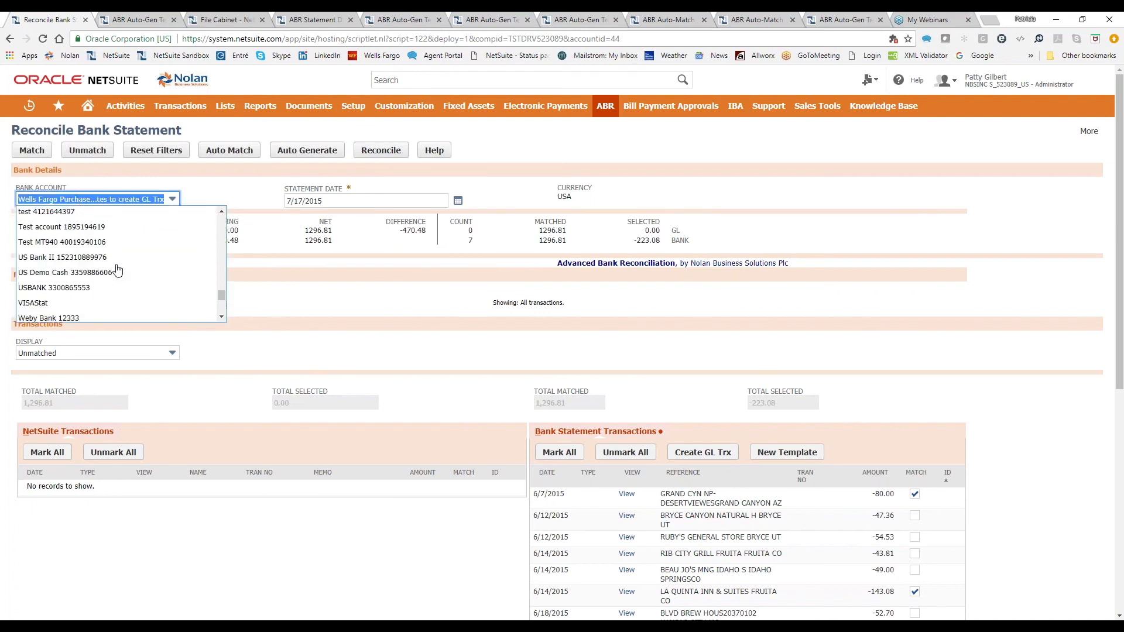
scroll(117, 269, "up", 1)
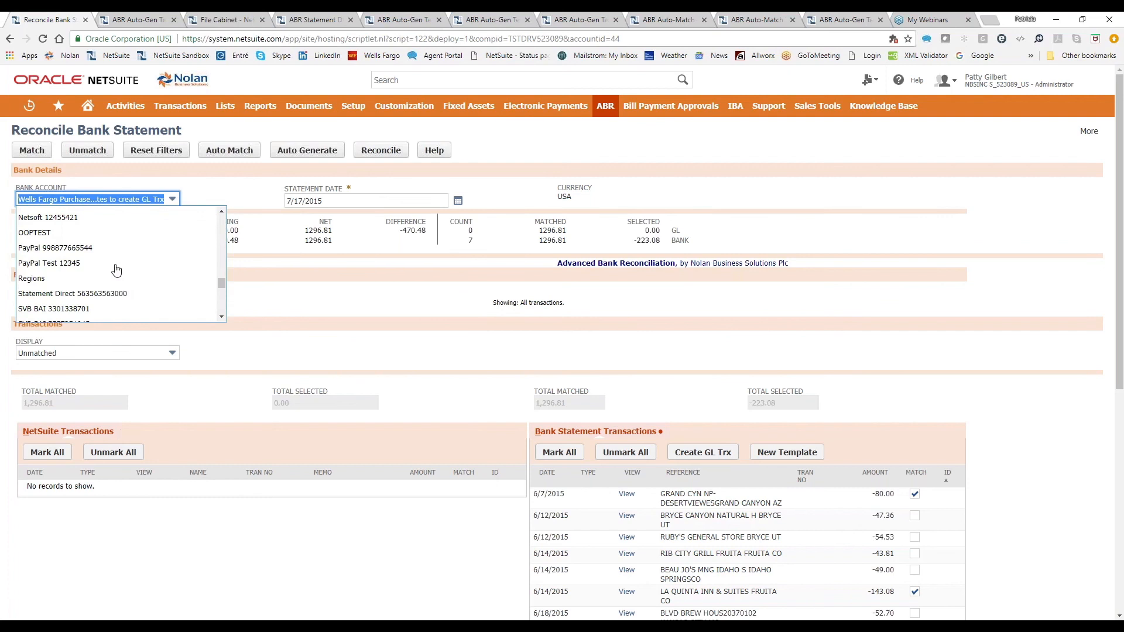
left_click(79, 249)
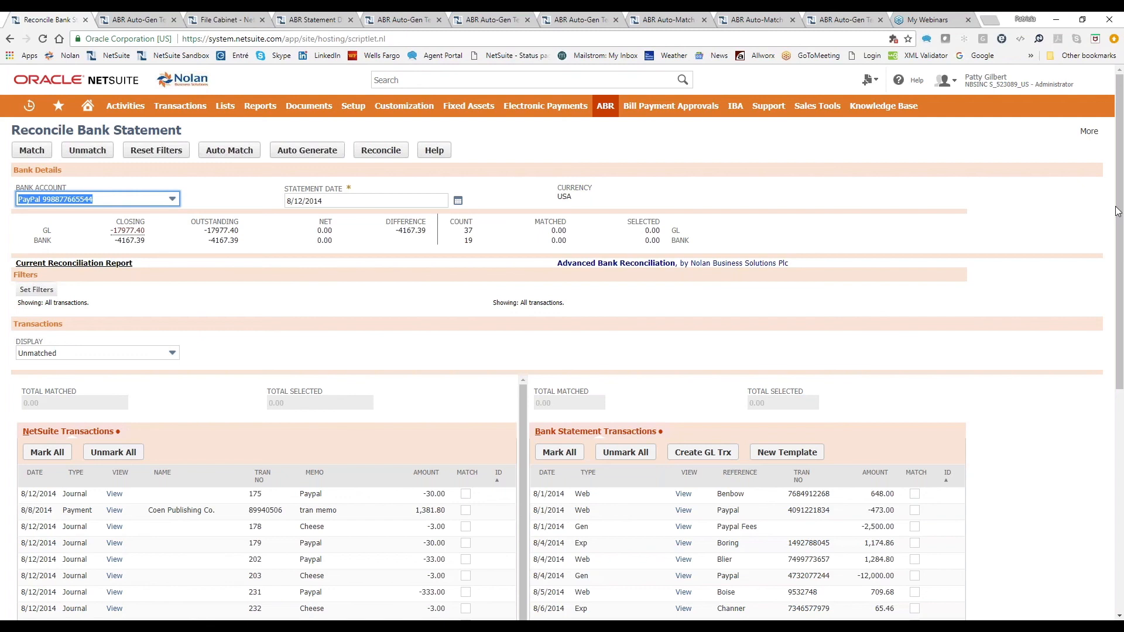
Step: Review the unmatched PayPal transactions, run the auto match until it completes, and return to the reconciliation
scroll(643, 324, "down", 3)
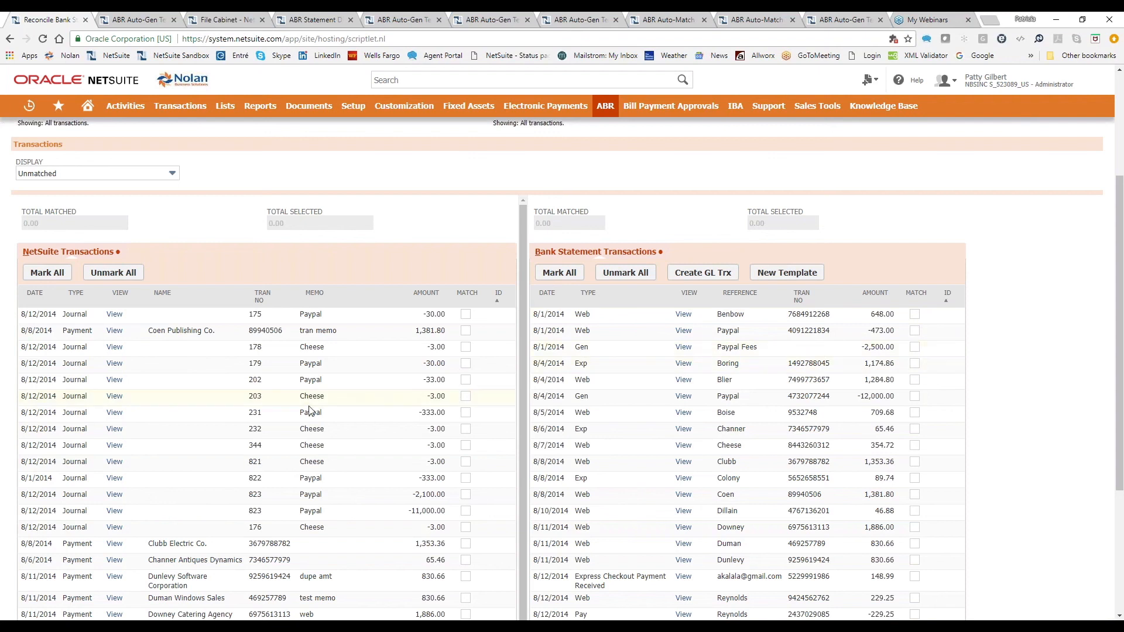
scroll(310, 411, "down", 3)
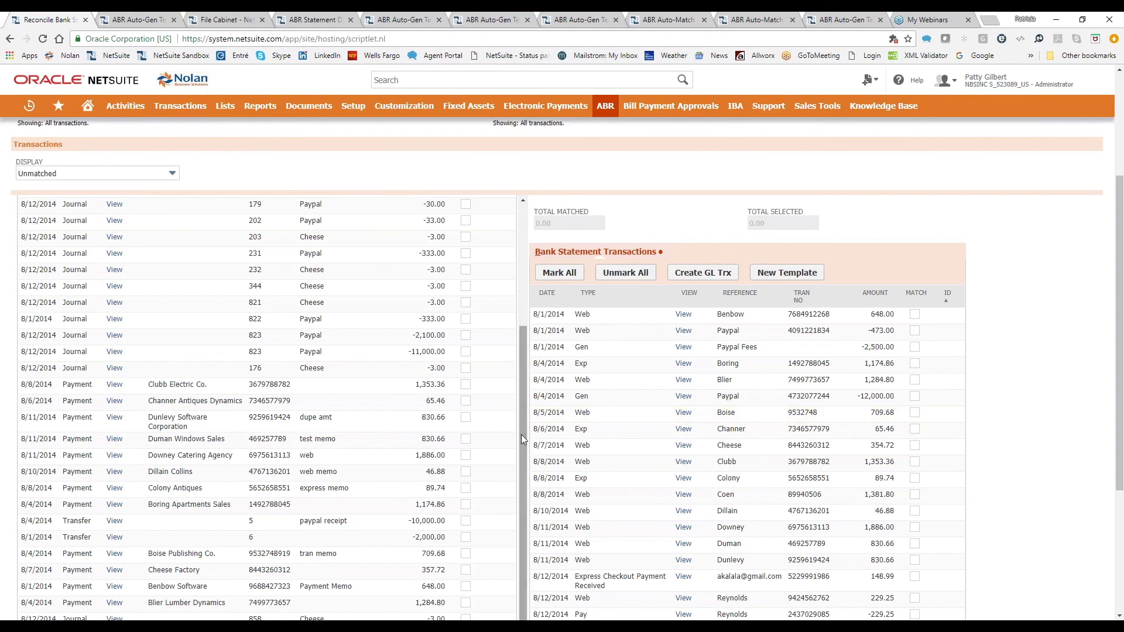
scroll(521, 433, "up", 3)
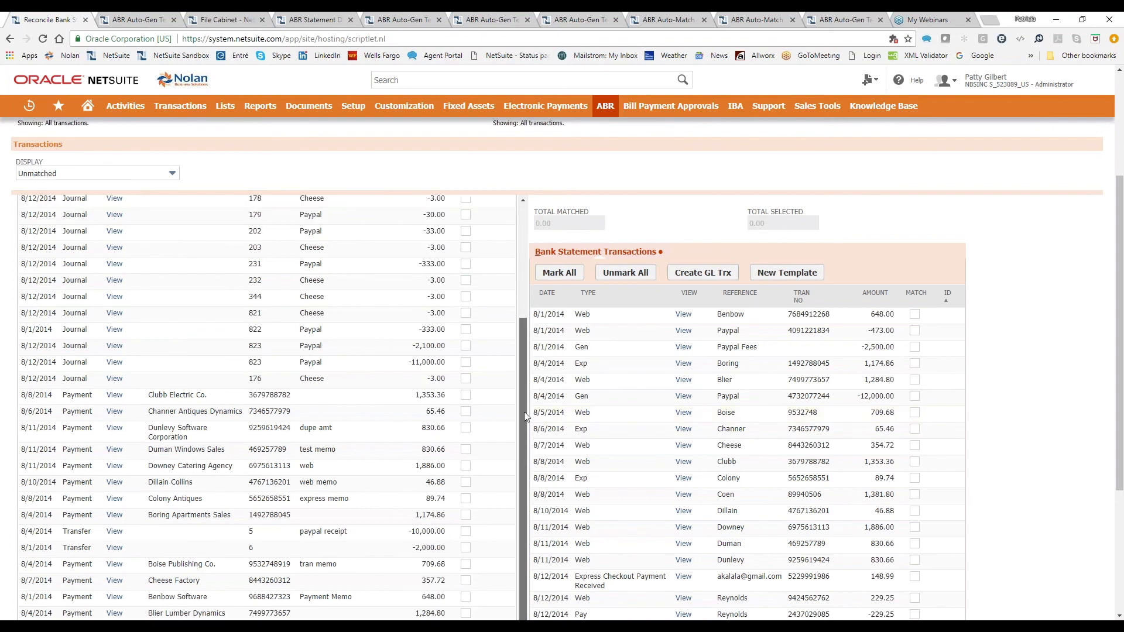
scroll(636, 401, "up", 3)
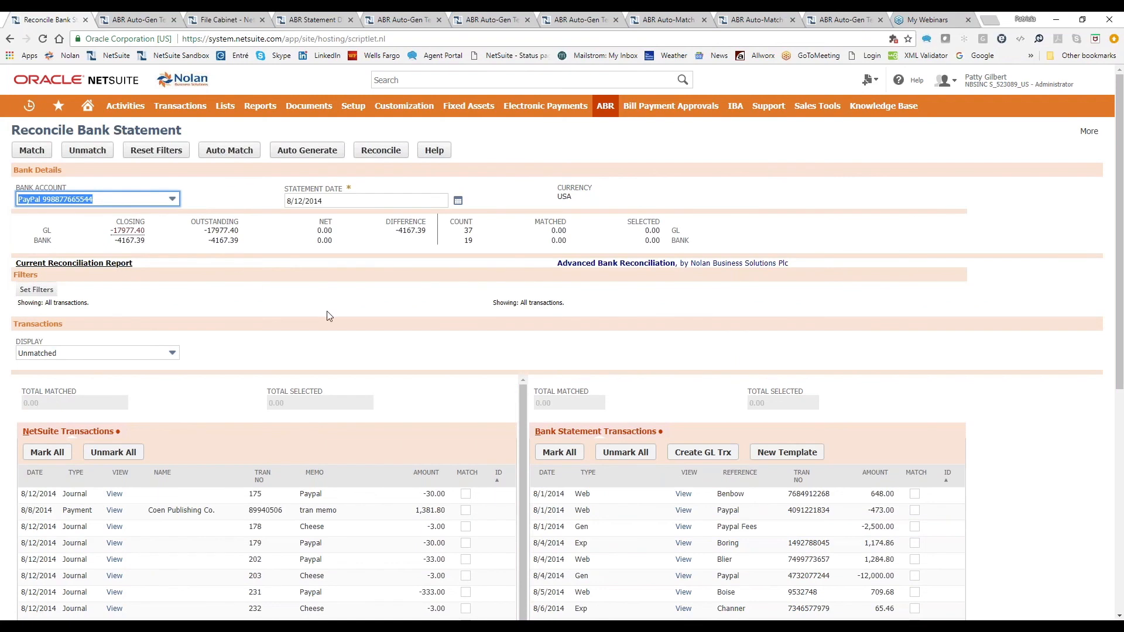
left_click(228, 153)
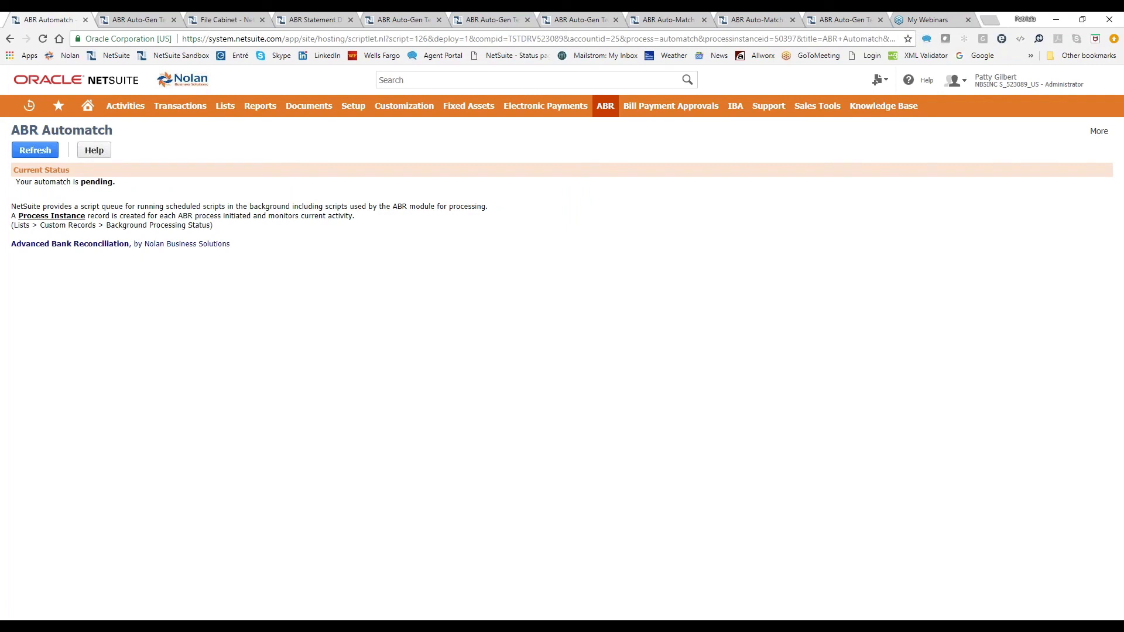
left_click(36, 151)
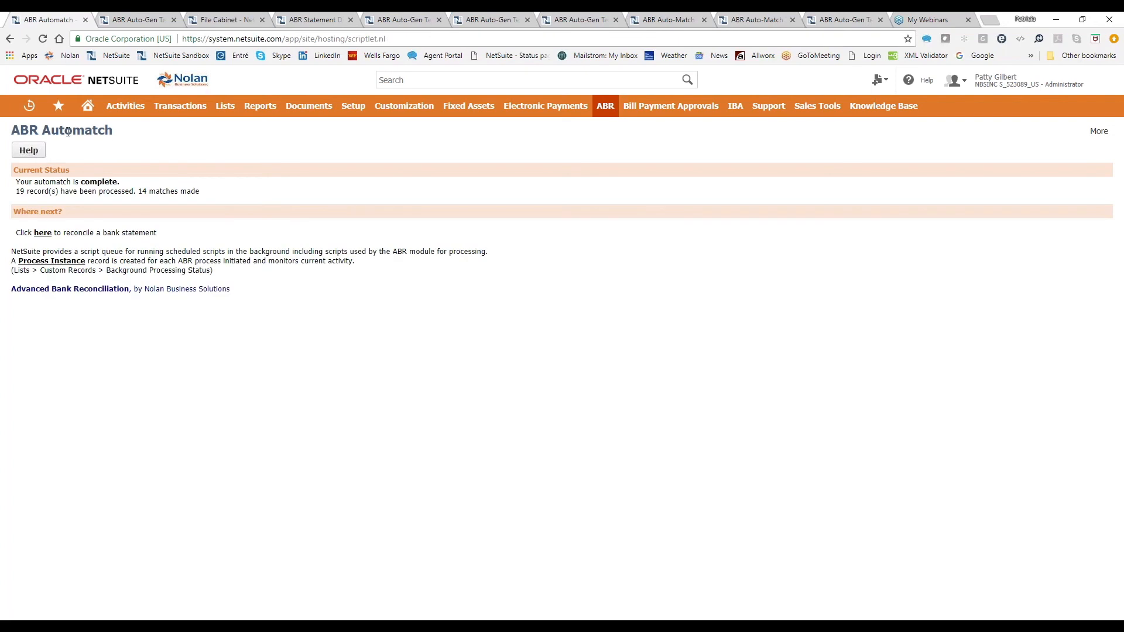
left_click(42, 233)
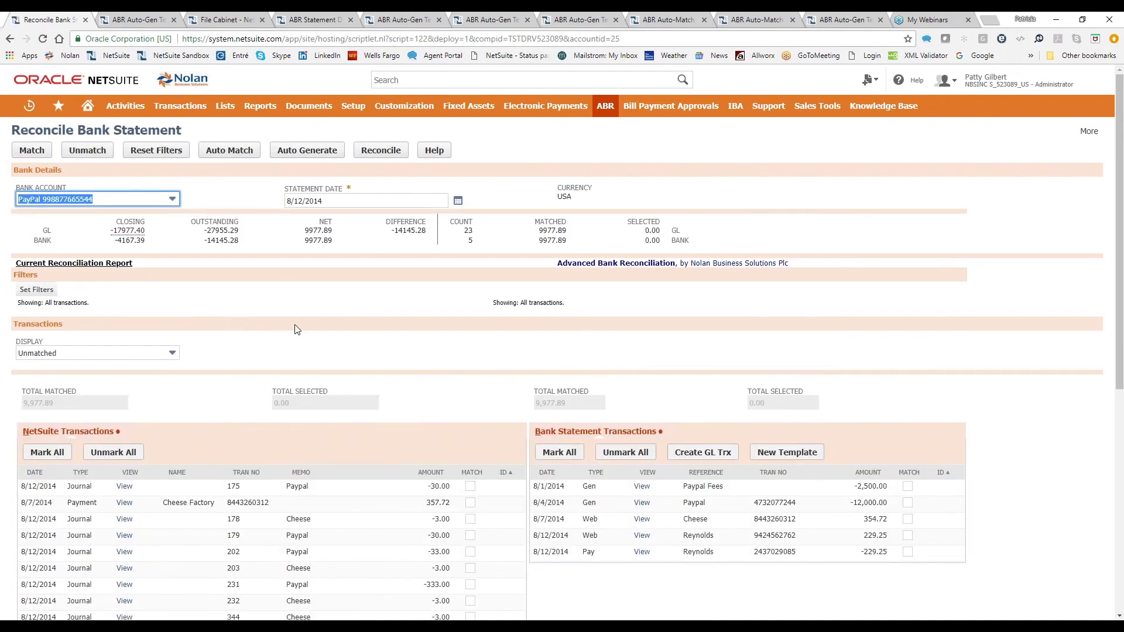
Step: Display the matched PayPal transactions by descending match ID and compare the NetSuite payments with the bank statement lines
left_click(148, 356)
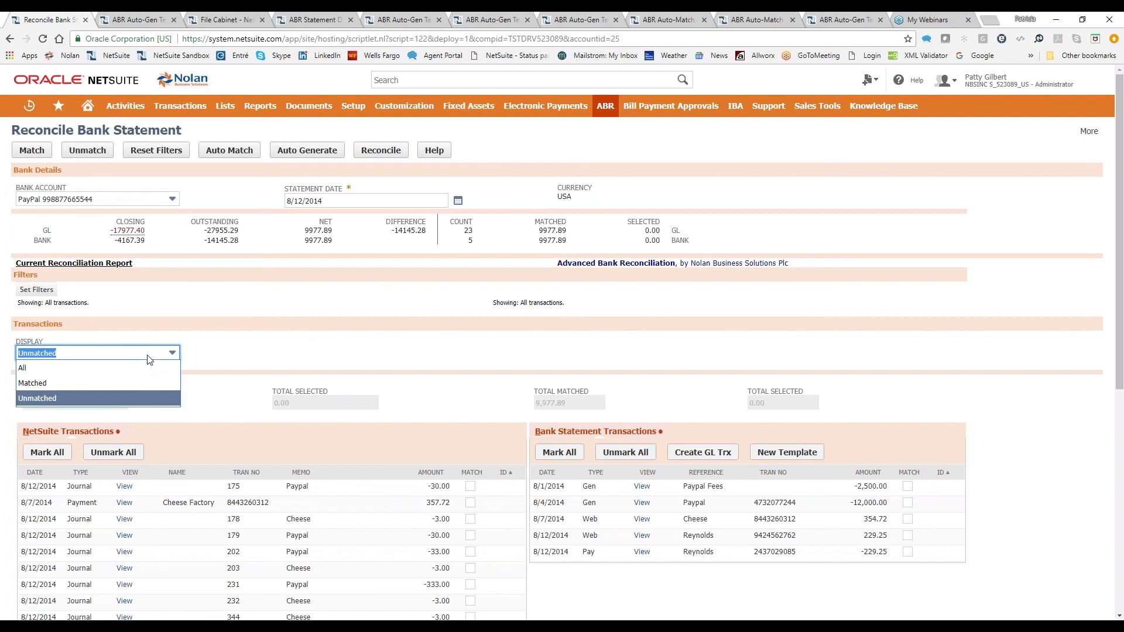
left_click(143, 387)
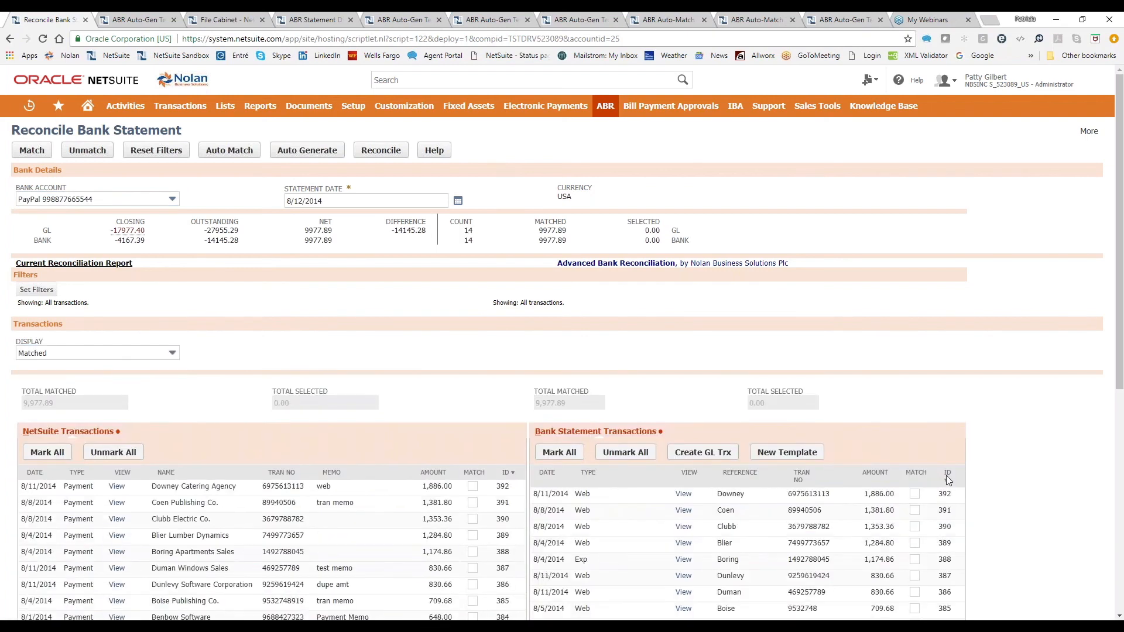
scroll(1016, 479, "down", 3)
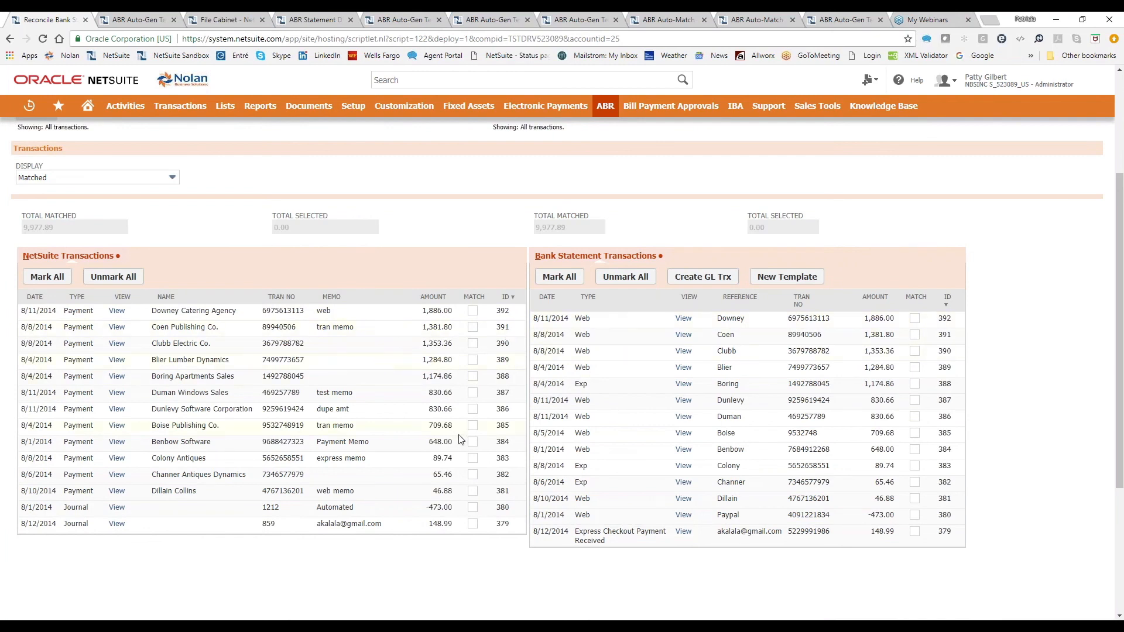
Step: Display the unmatched transactions and match the offsetting 8/12/2014 bank statement lines of 229.25 and -229.25
left_click(50, 178)
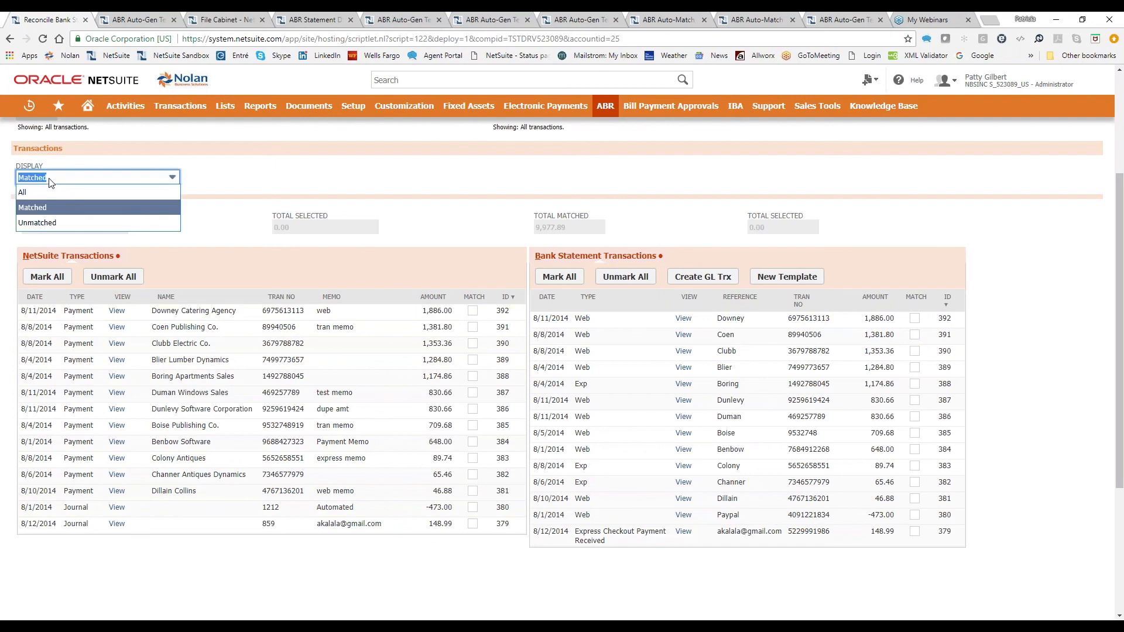
left_click(48, 224)
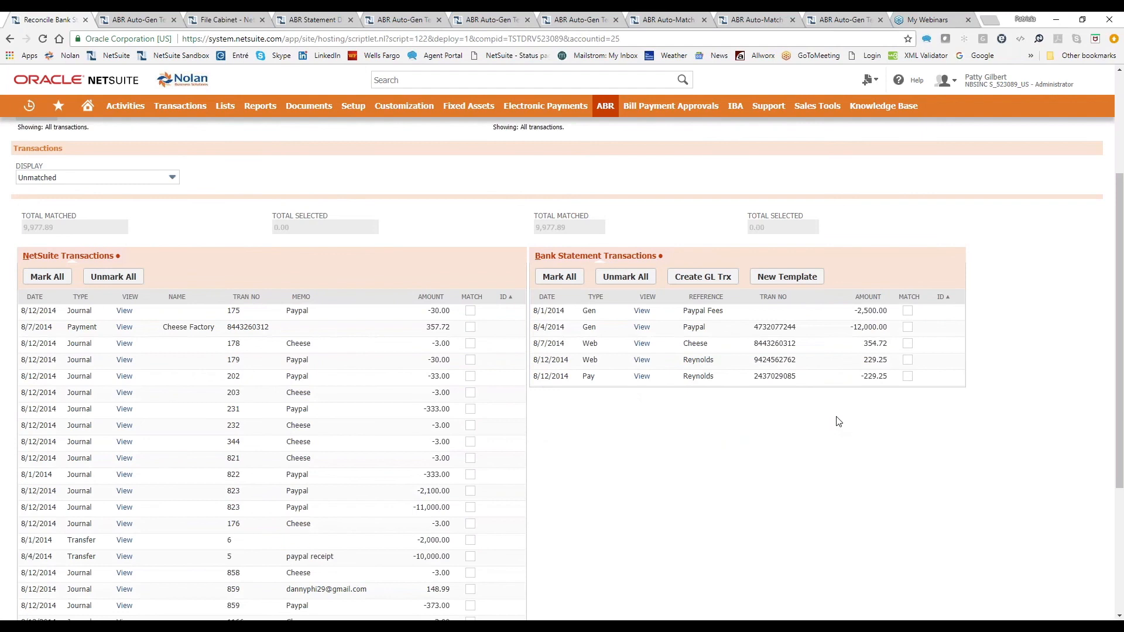
left_click(908, 360)
left_click(908, 376)
scroll(734, 440, "up", 3)
left_click(31, 150)
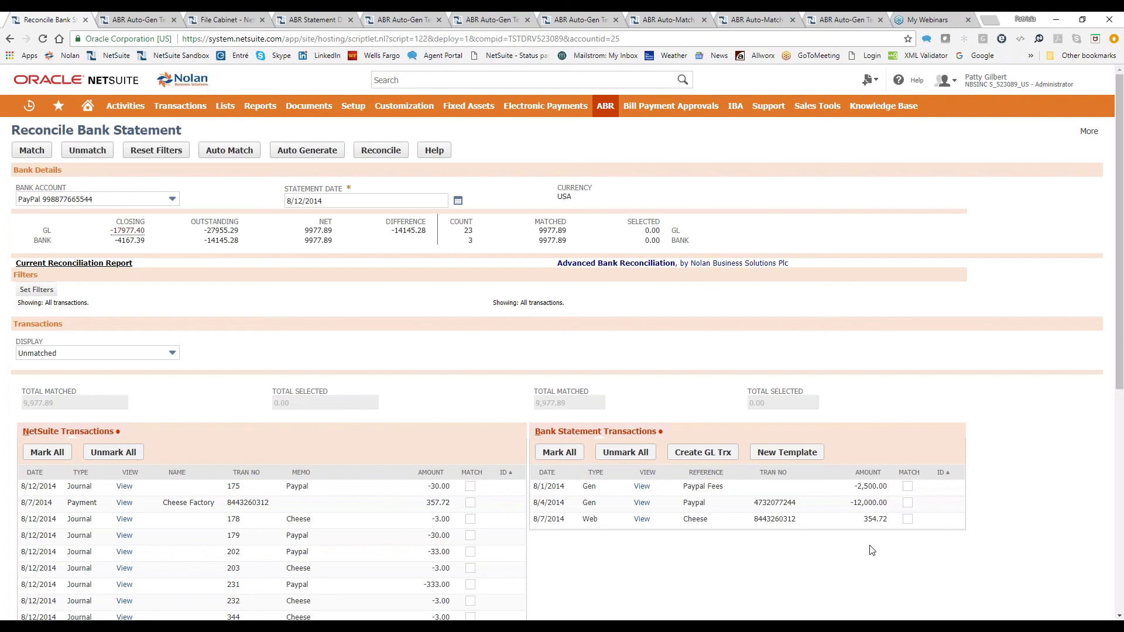
Step: Mark the 354.72 Cheese bank line and the 357.72 Cheese Factory payment, and start a GL transaction for their difference
left_click(908, 519)
left_click(470, 502)
left_click(703, 452)
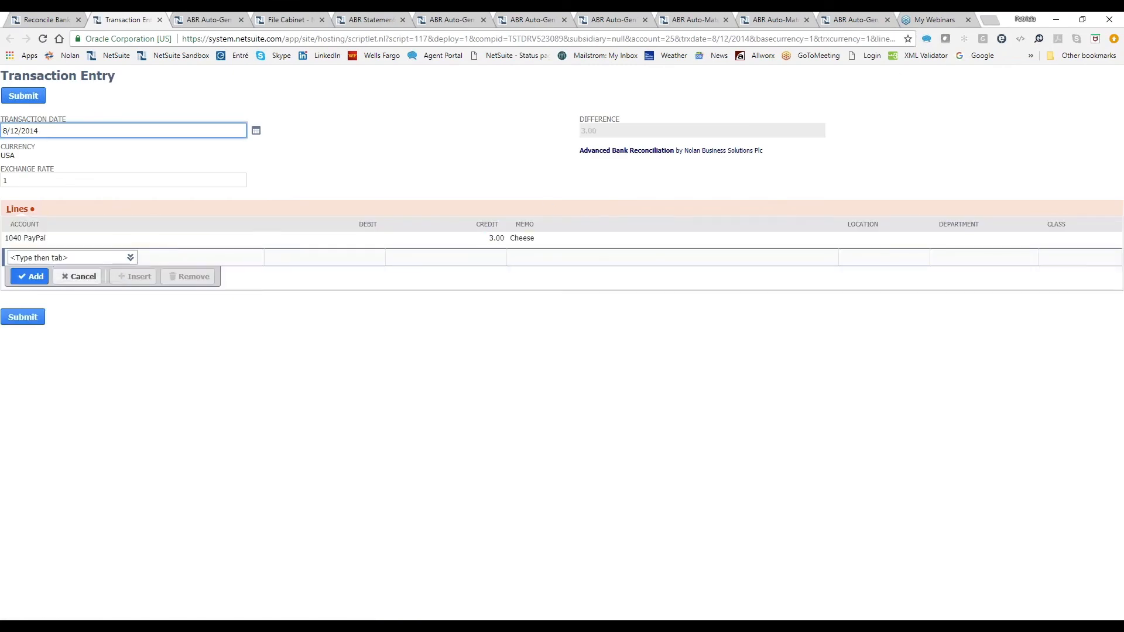
Step: Add a 3.00 debit line to account 6040 Bank Service Charges and submit the transaction entry
left_click(49, 258)
type("60")
key("Tab")
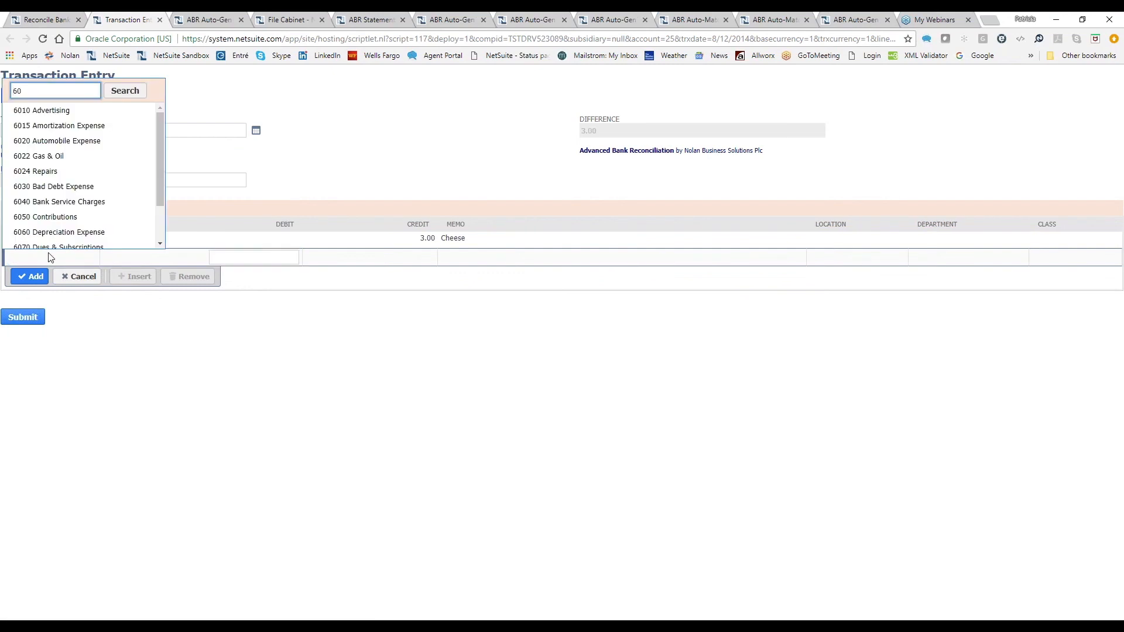
left_click(58, 202)
type("3")
key("Tab")
key("Return")
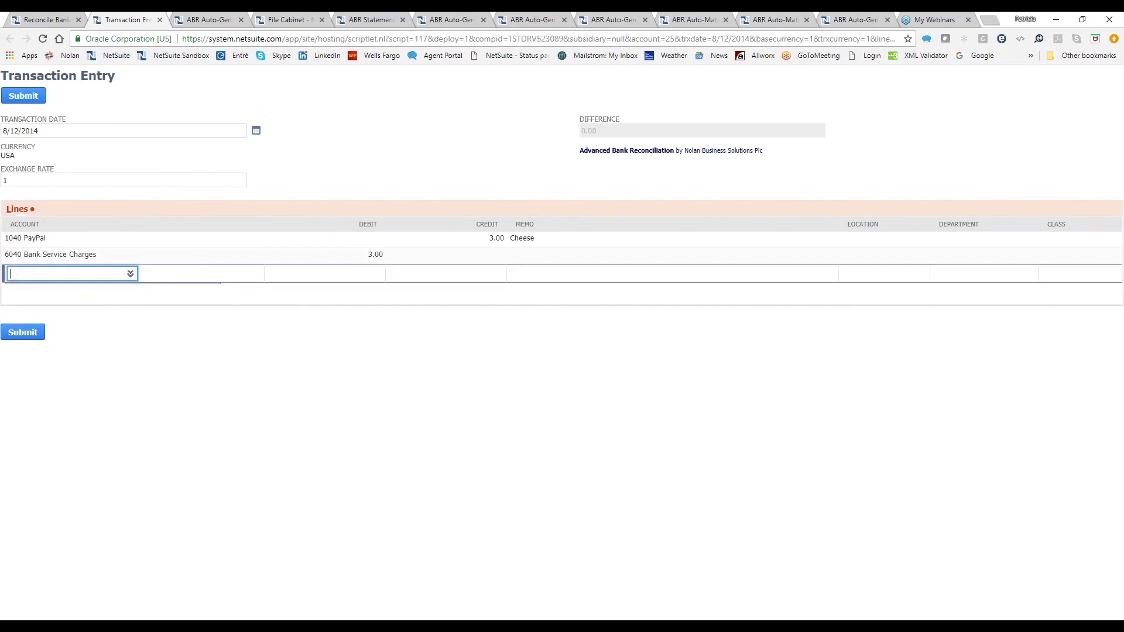
left_click(22, 338)
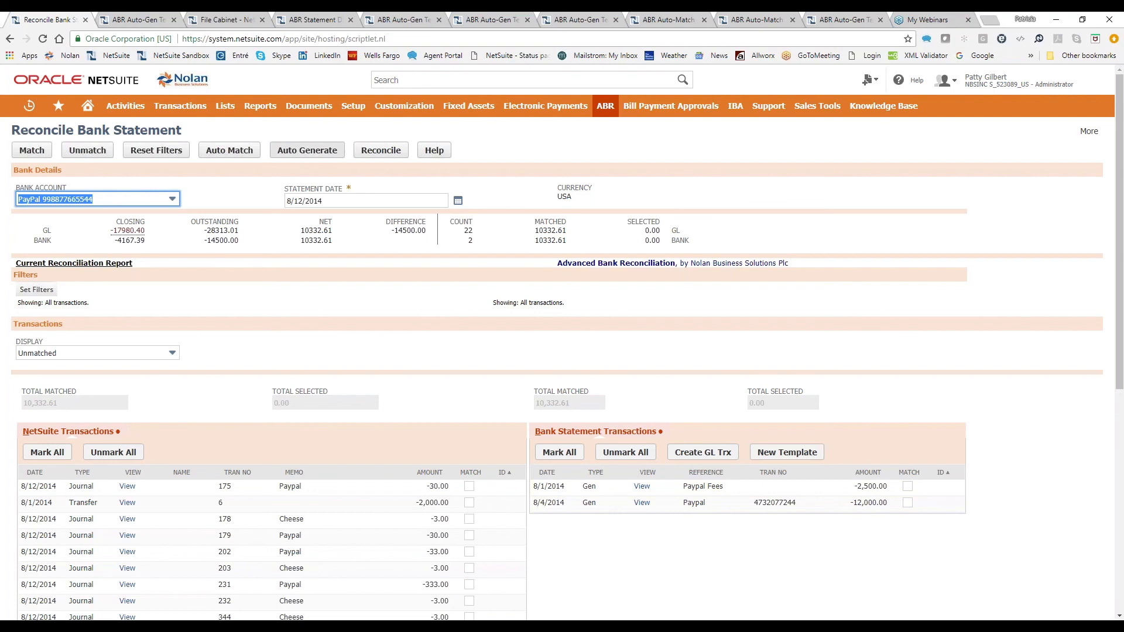
Step: Run auto generation for the remaining PayPal bank lines, refresh its status until complete, and return to the reconciliation
left_click(307, 153)
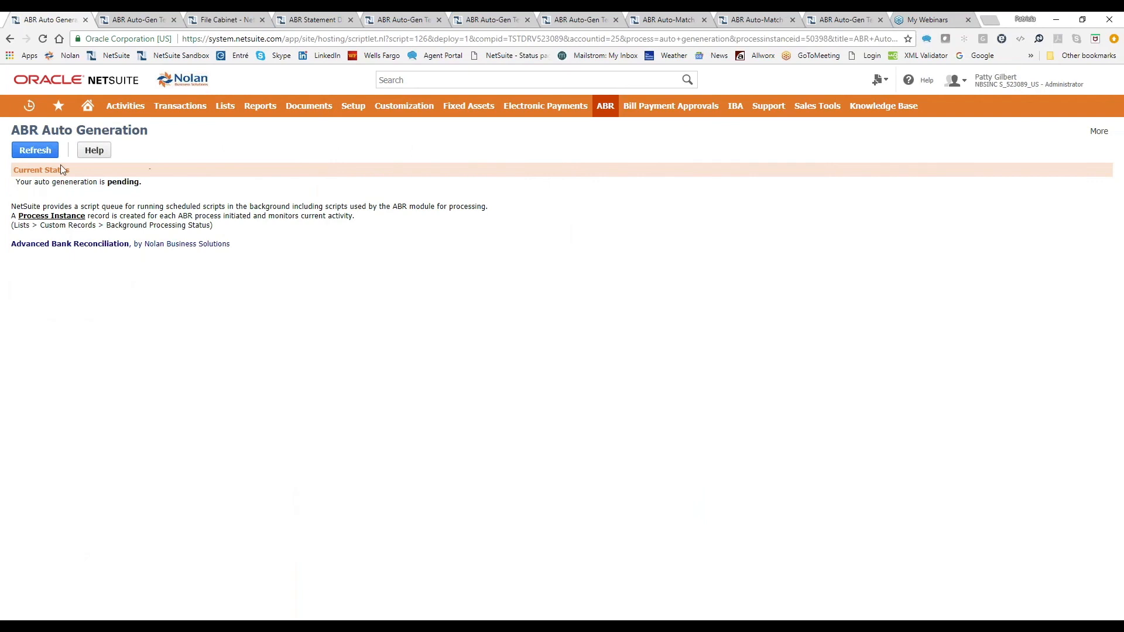
left_click(36, 152)
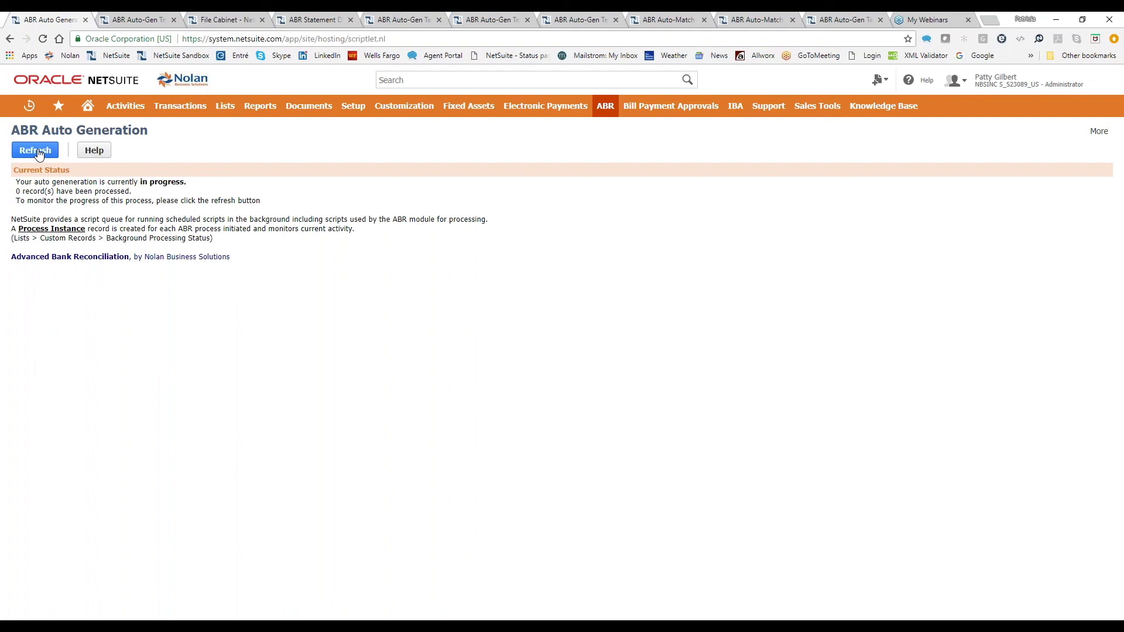
left_click(39, 154)
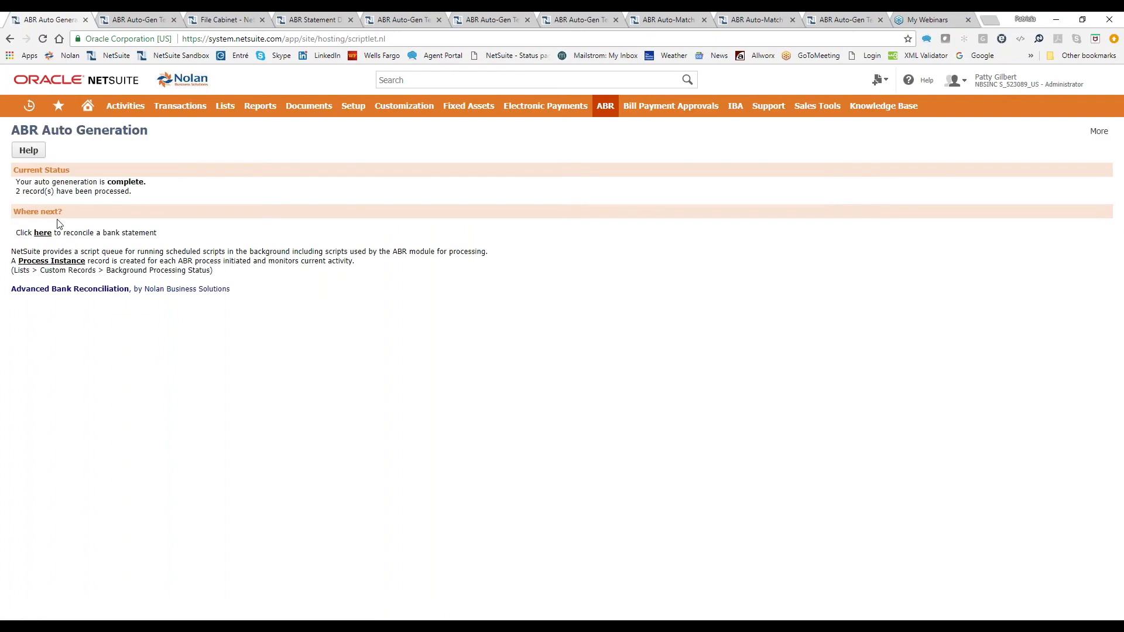
left_click(41, 234)
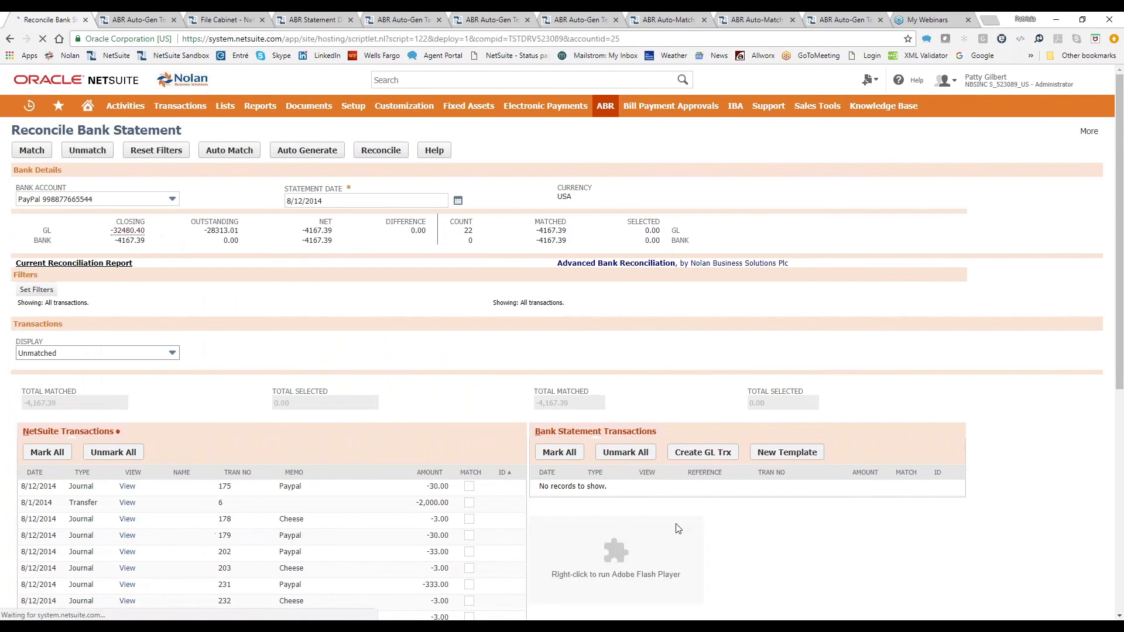
Step: Display the matched transactions and sort both the NetSuite and bank statement lists by match ID in descending order
left_click(138, 354)
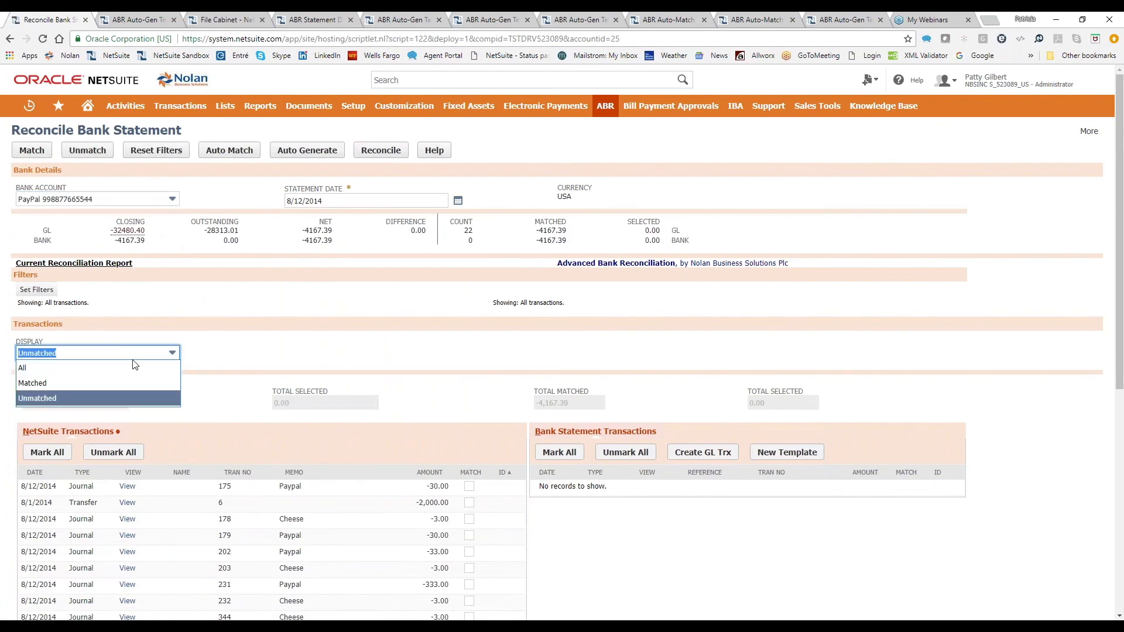
left_click(134, 383)
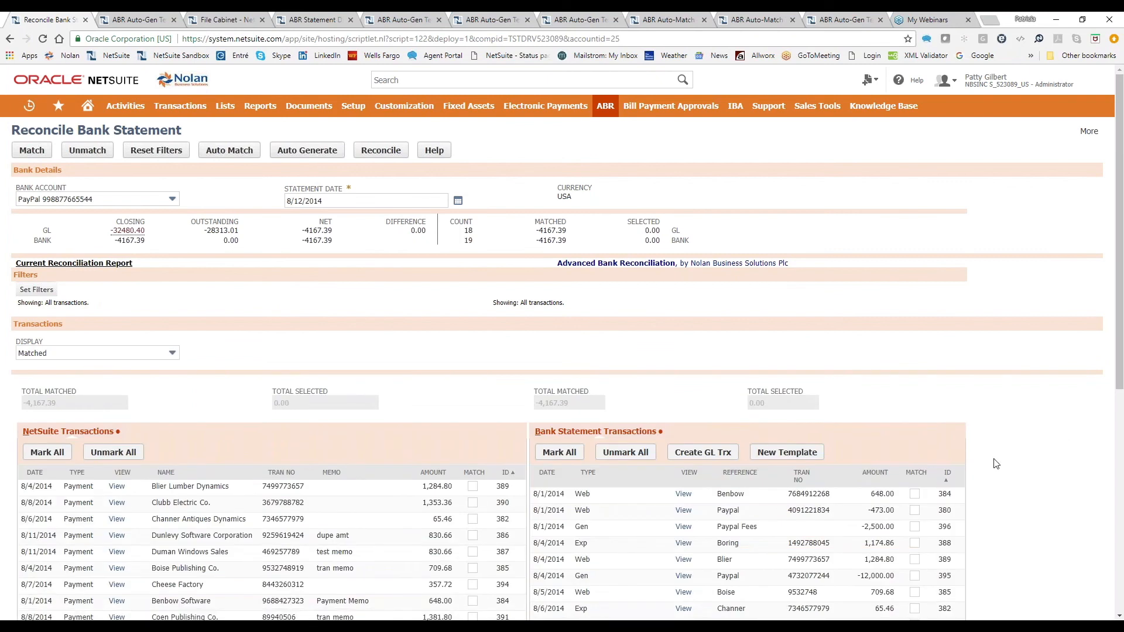
left_click(947, 477)
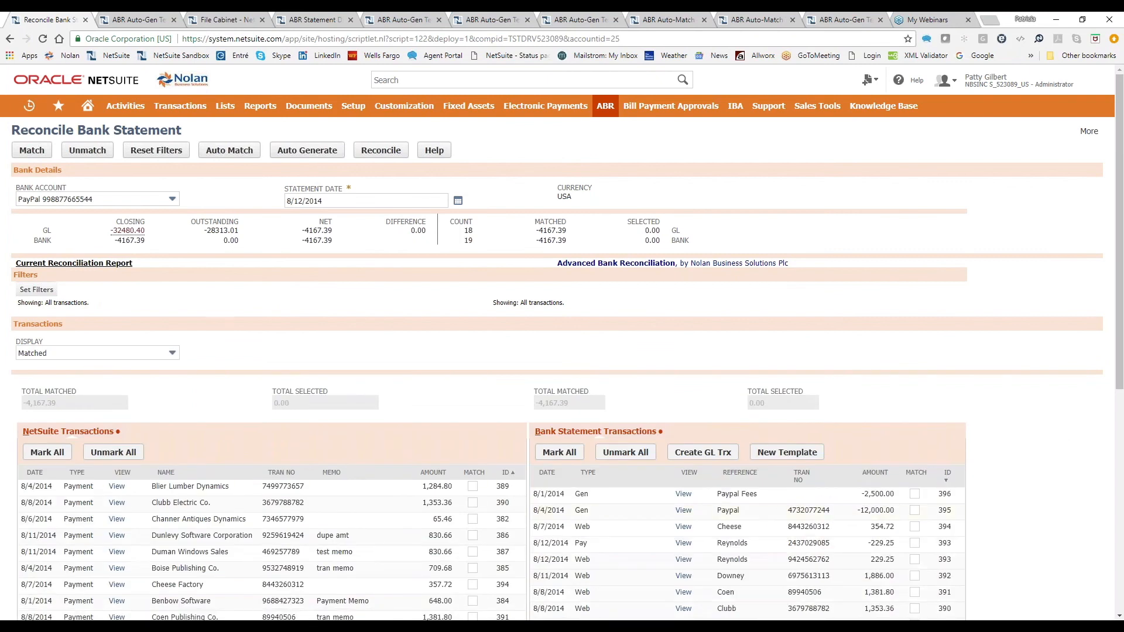
left_click(506, 472)
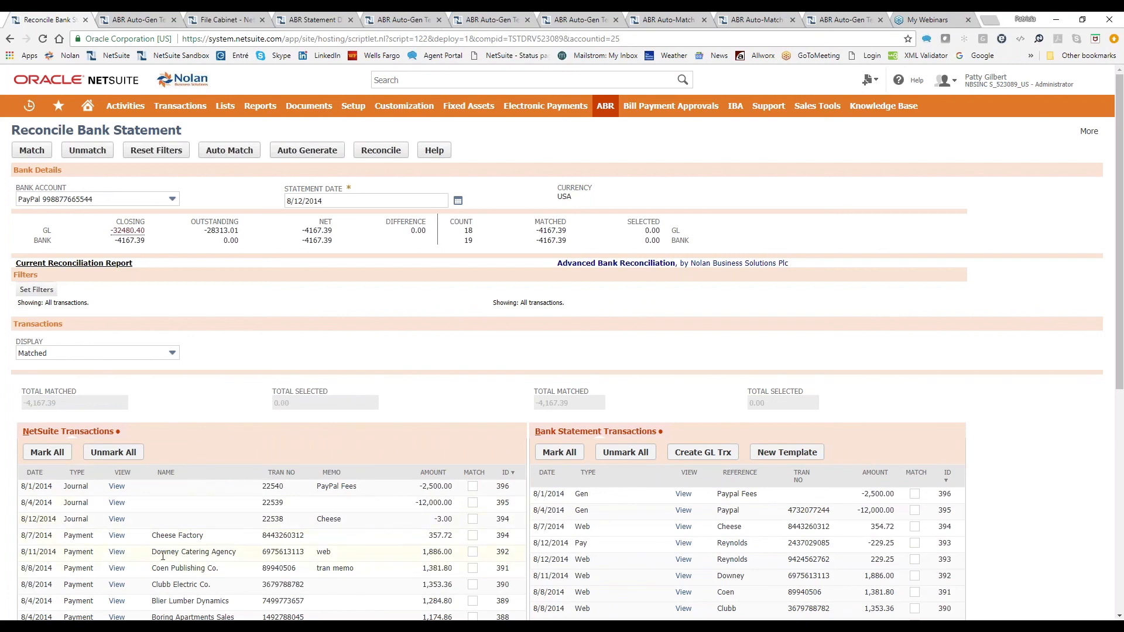
Step: Open the Downey Catering Agency payment from its reconciliation state record and examine its payment method and ABR reconciliation details
left_click(117, 555)
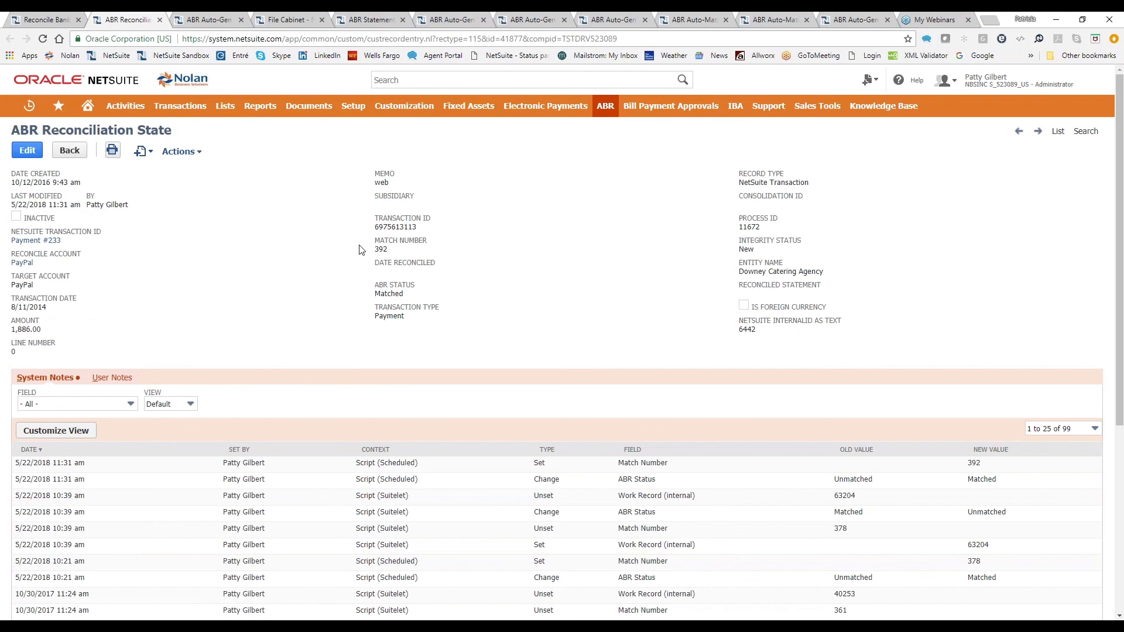
left_click(27, 242)
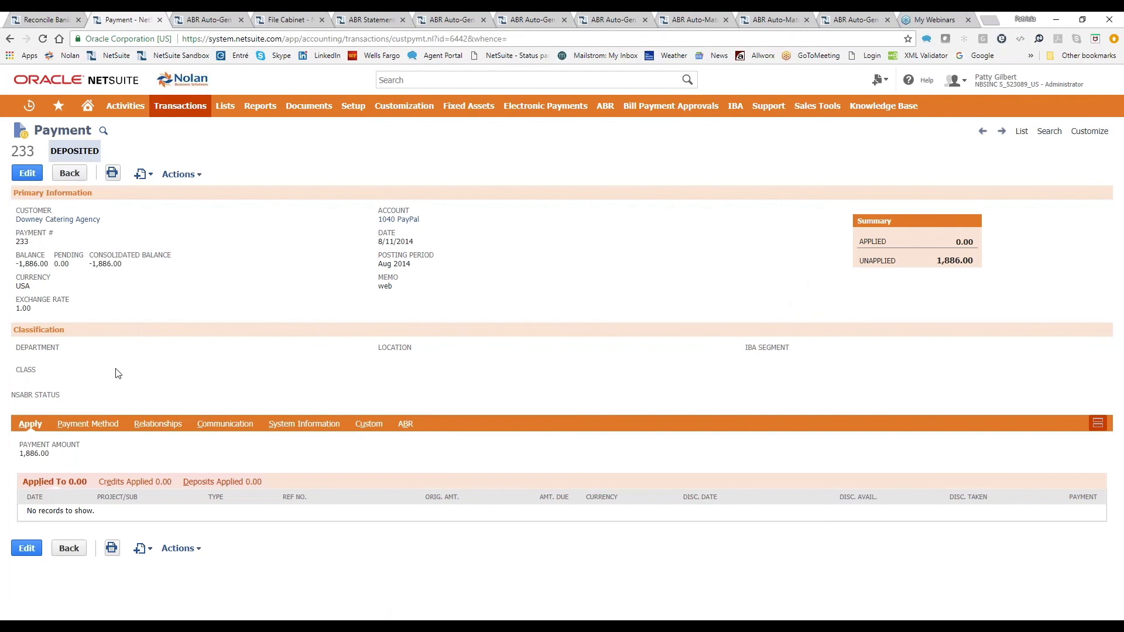
left_click(88, 423)
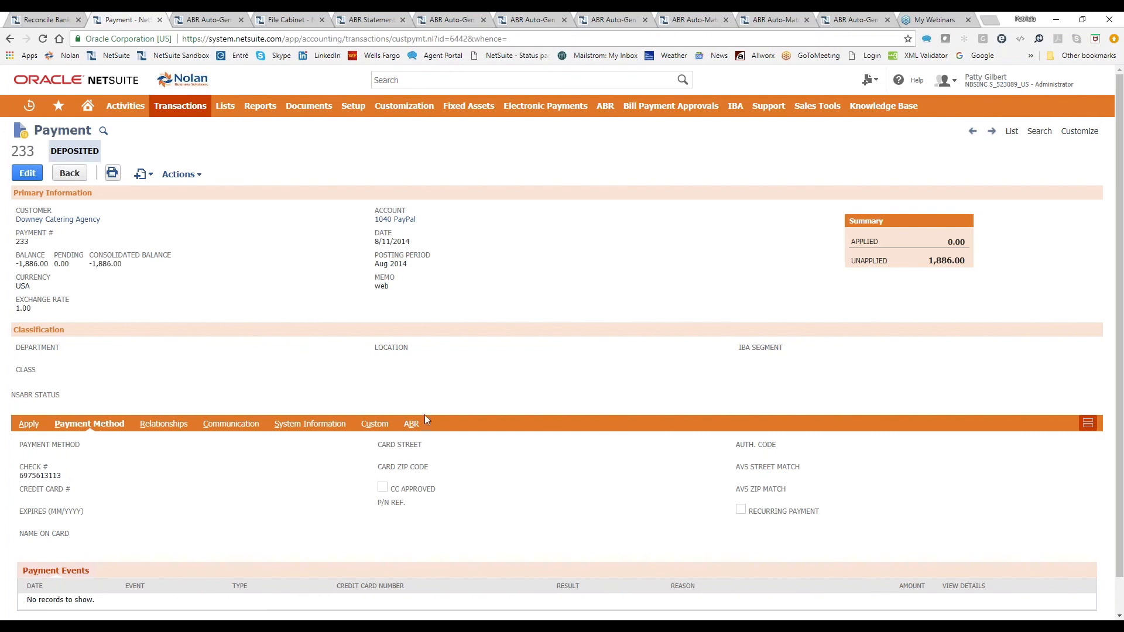
left_click(412, 426)
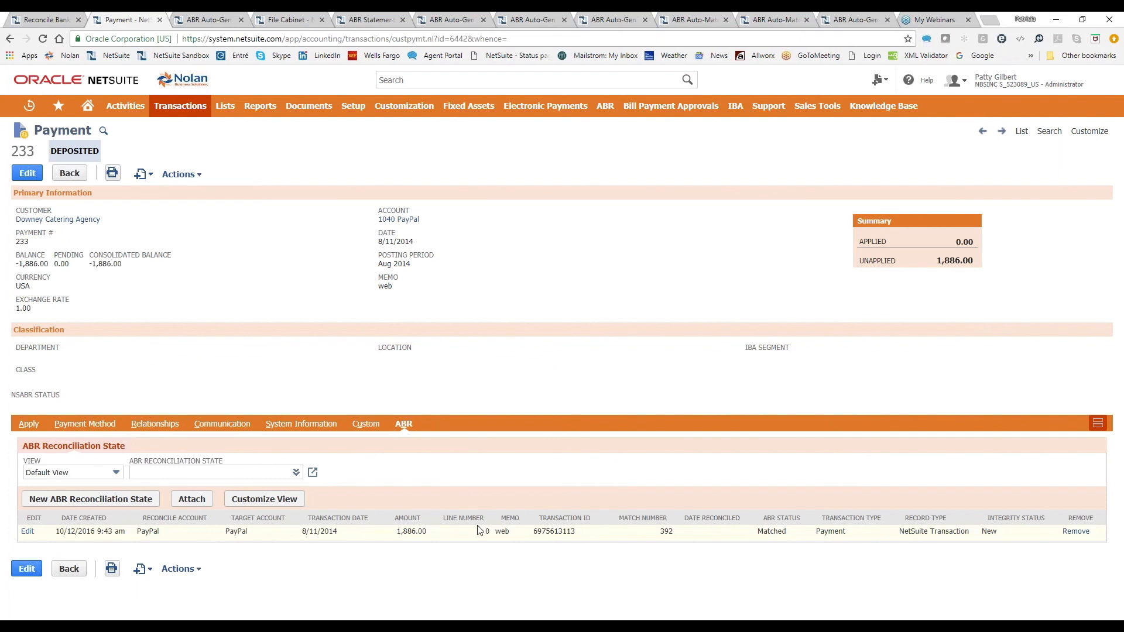
Step: Return to the bank statement, run the reconciliation for the matched PayPal transactions, and refresh its processing status
left_click(44, 22)
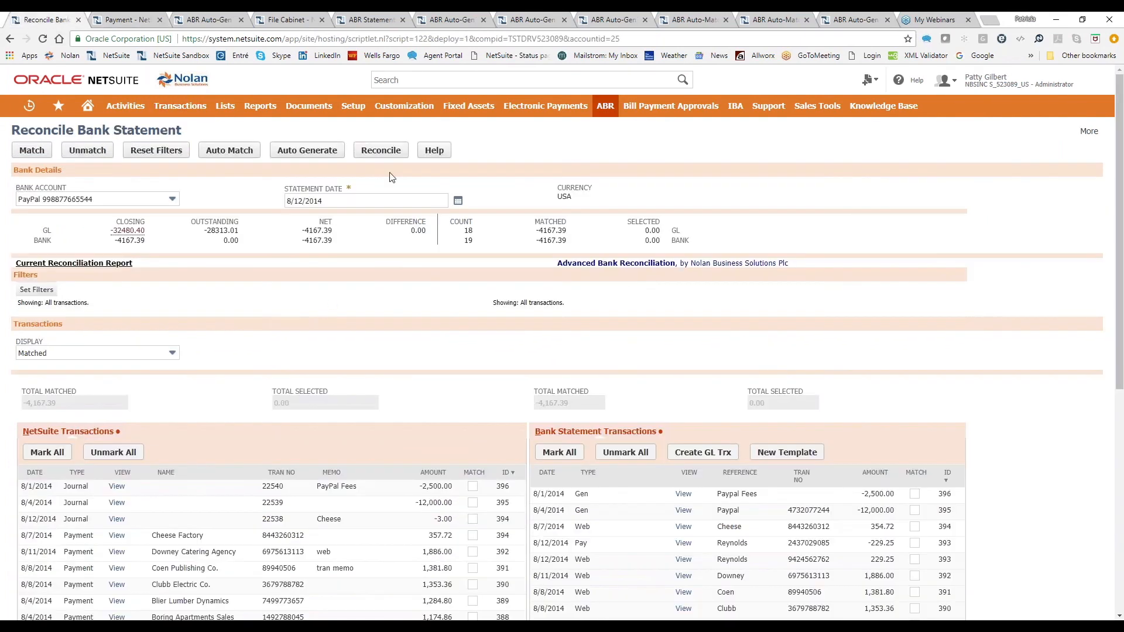
left_click(384, 151)
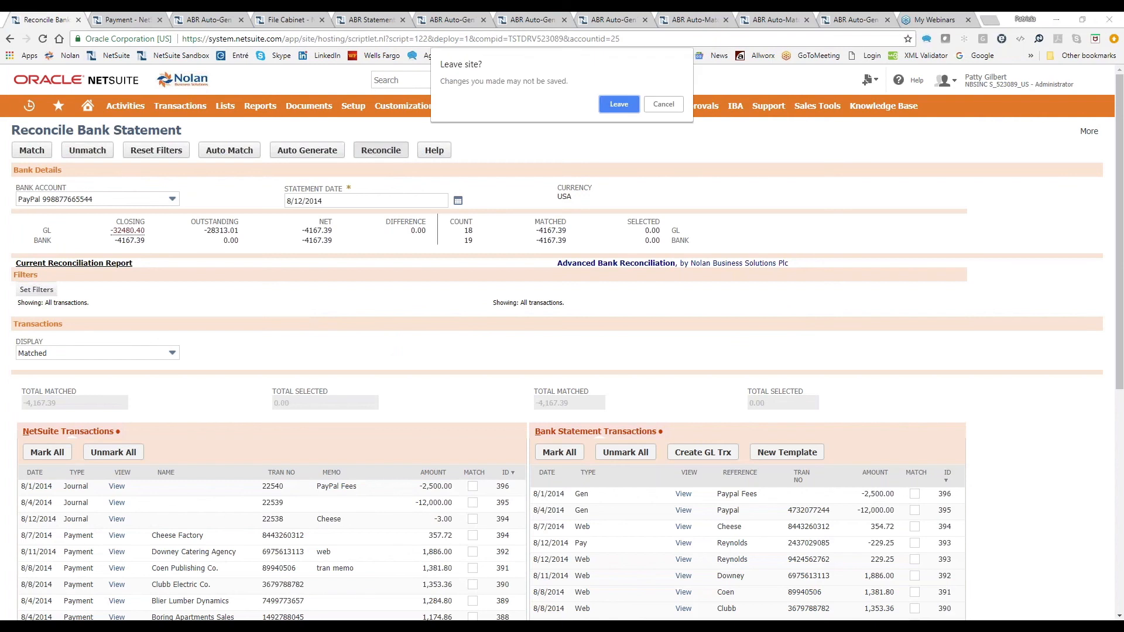
left_click(619, 104)
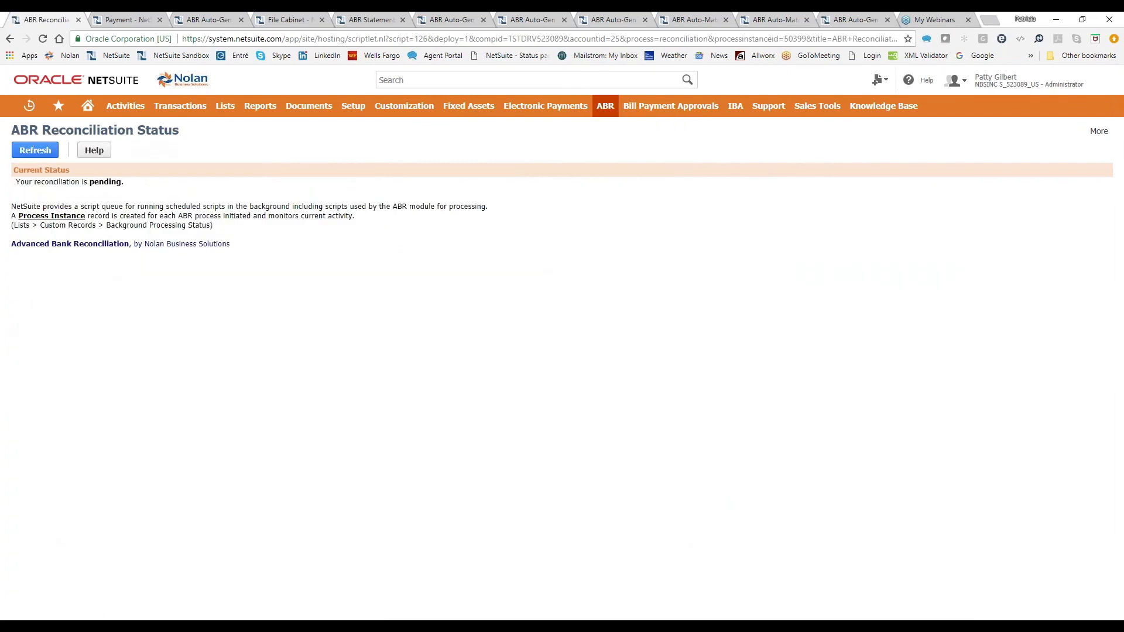
left_click(35, 150)
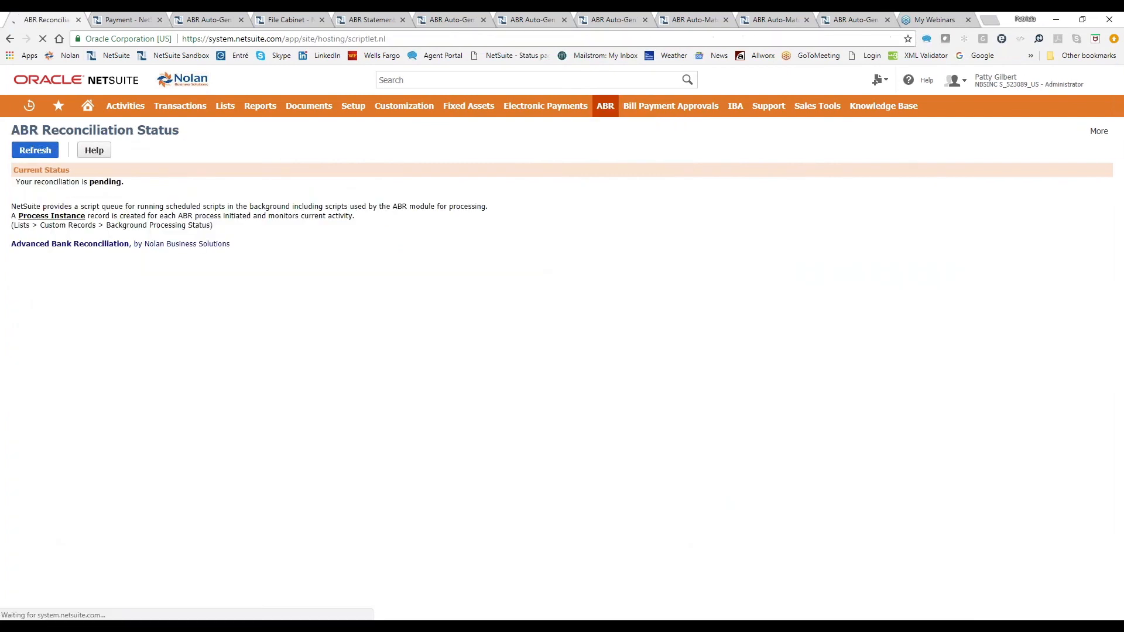